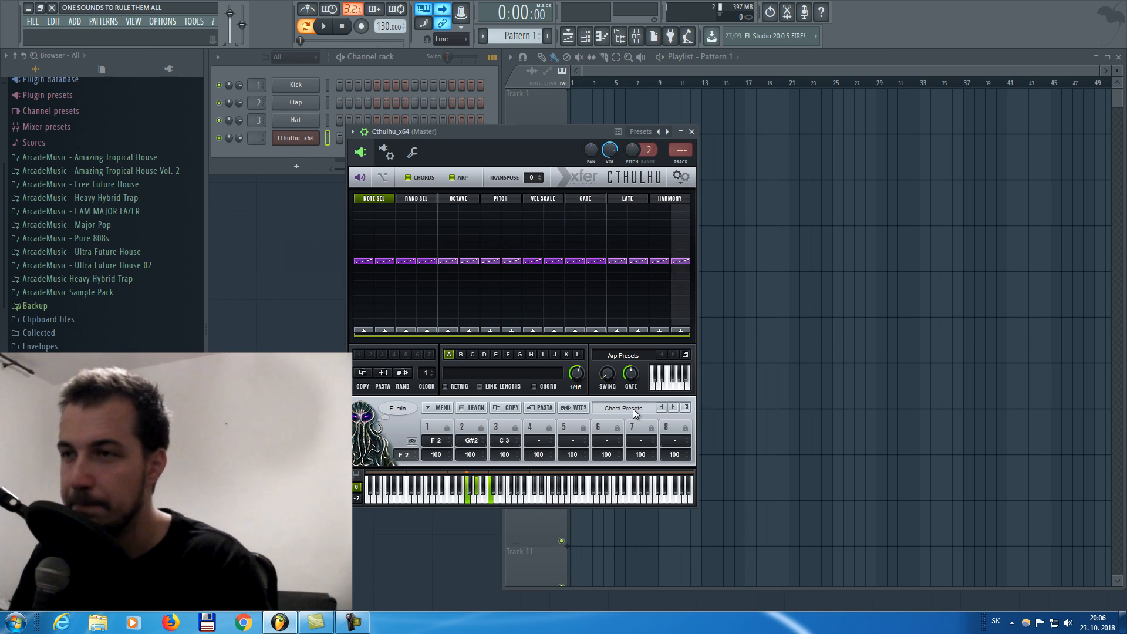
Load the chord preset 03. Red_Sounds_Future_Bass_A#m from the Red_Sounds_Future_Chords_Presets folder in Cthulhu
left_click(633, 409)
mouse_move(646, 492)
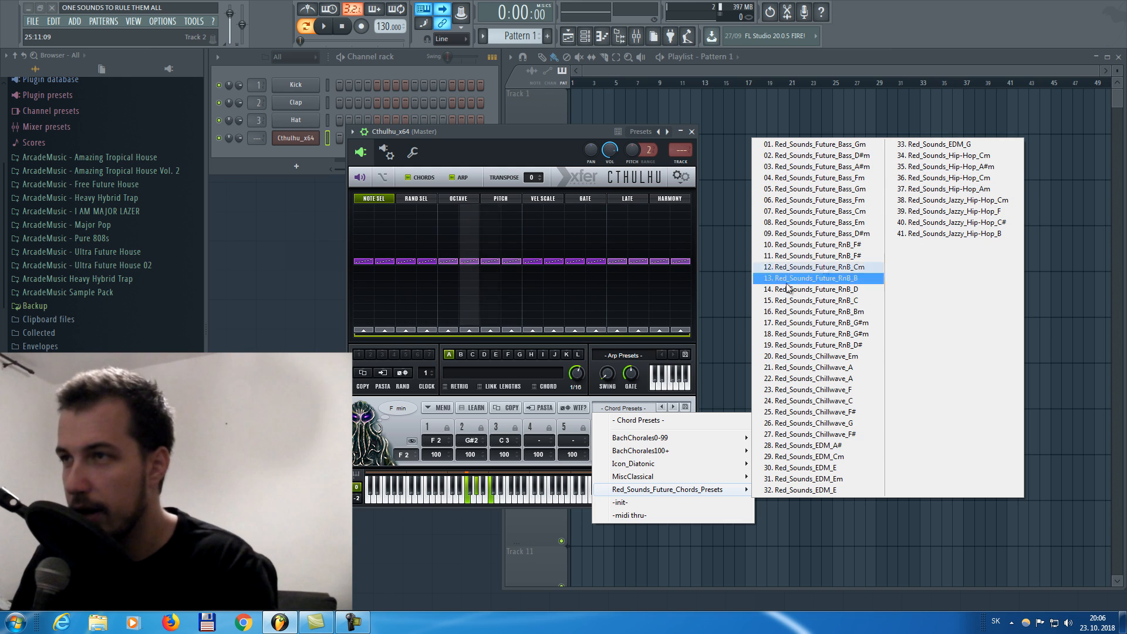
left_click(839, 211)
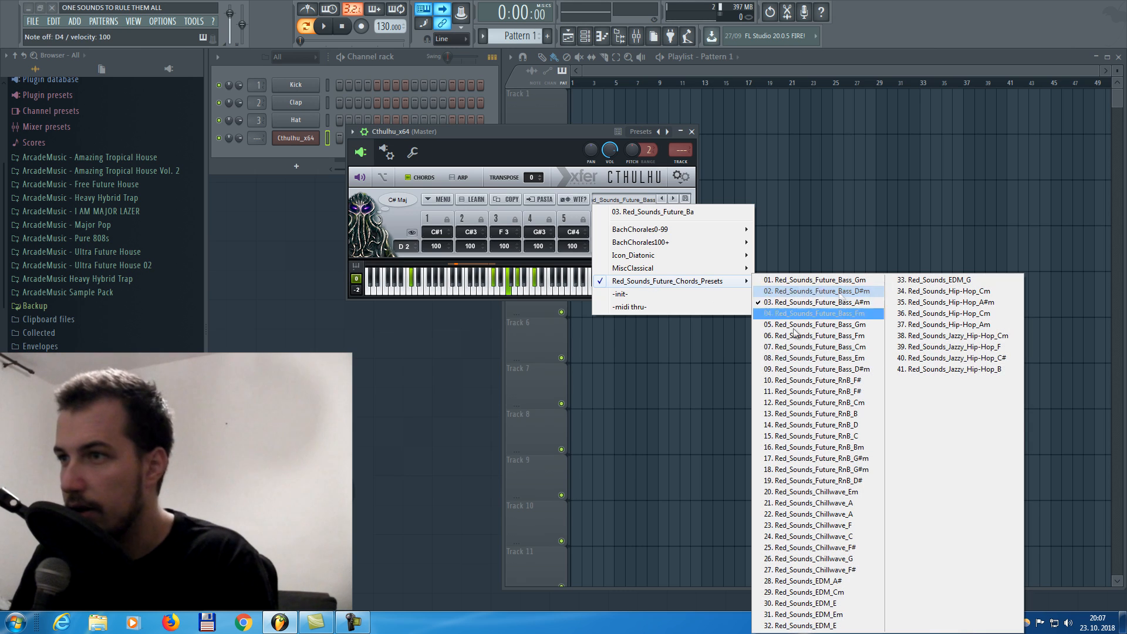
left_click(848, 304)
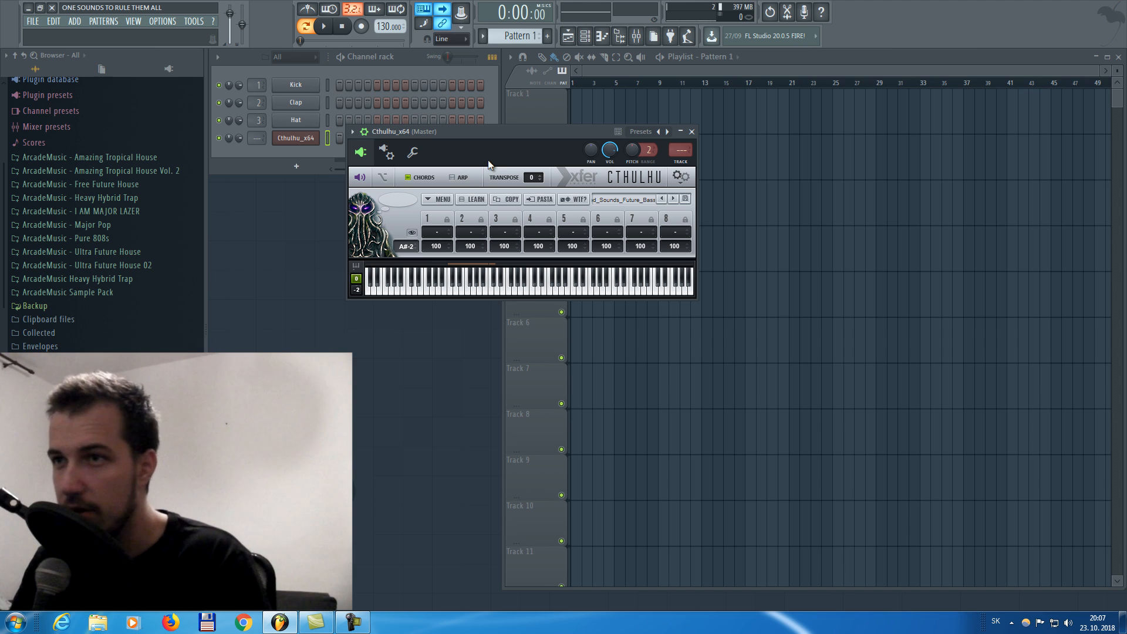
Play a few single keys to audition the loaded preset's chords without the arpeggiator
key("v")
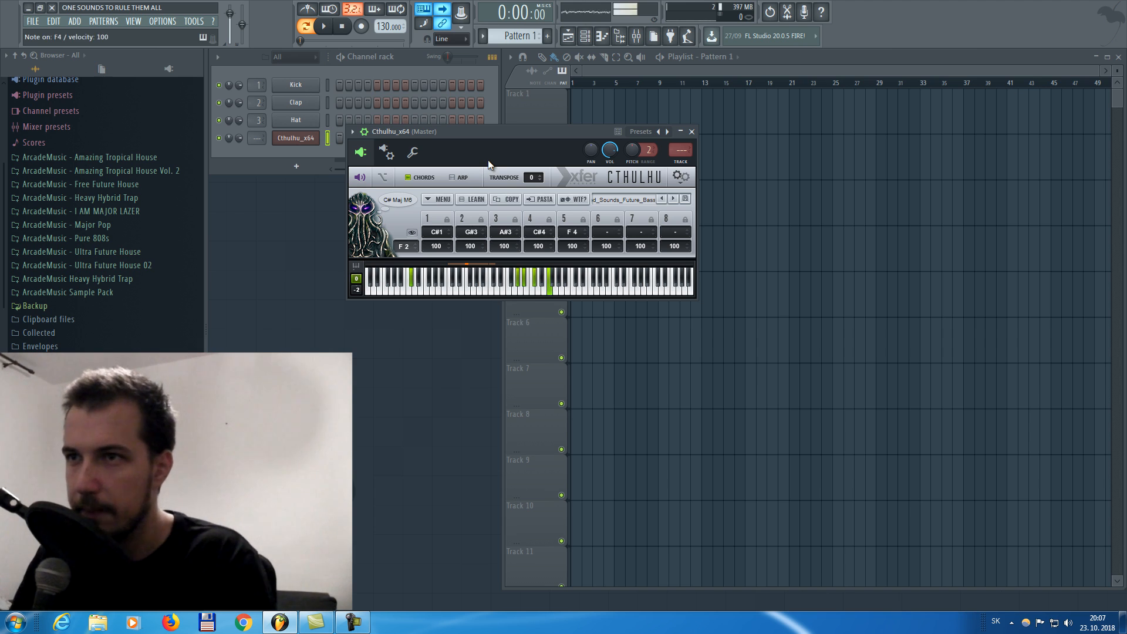
key("x")
key("x")
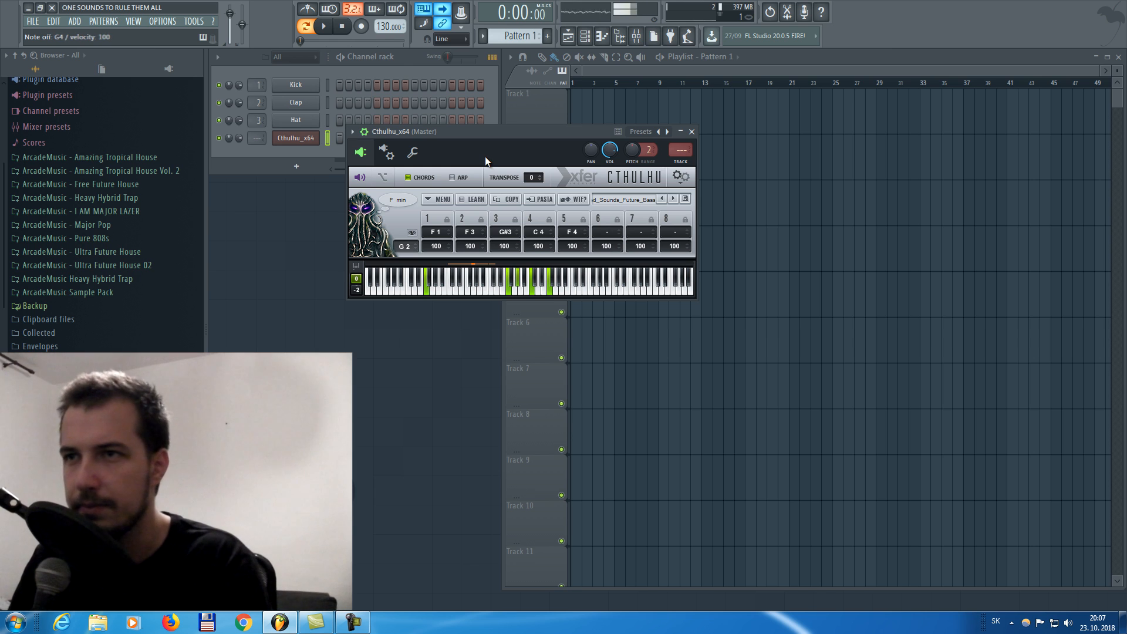
Turn on Cthulhu's arpeggiator and play several keys to hear the chords arpeggiated
left_click(453, 177)
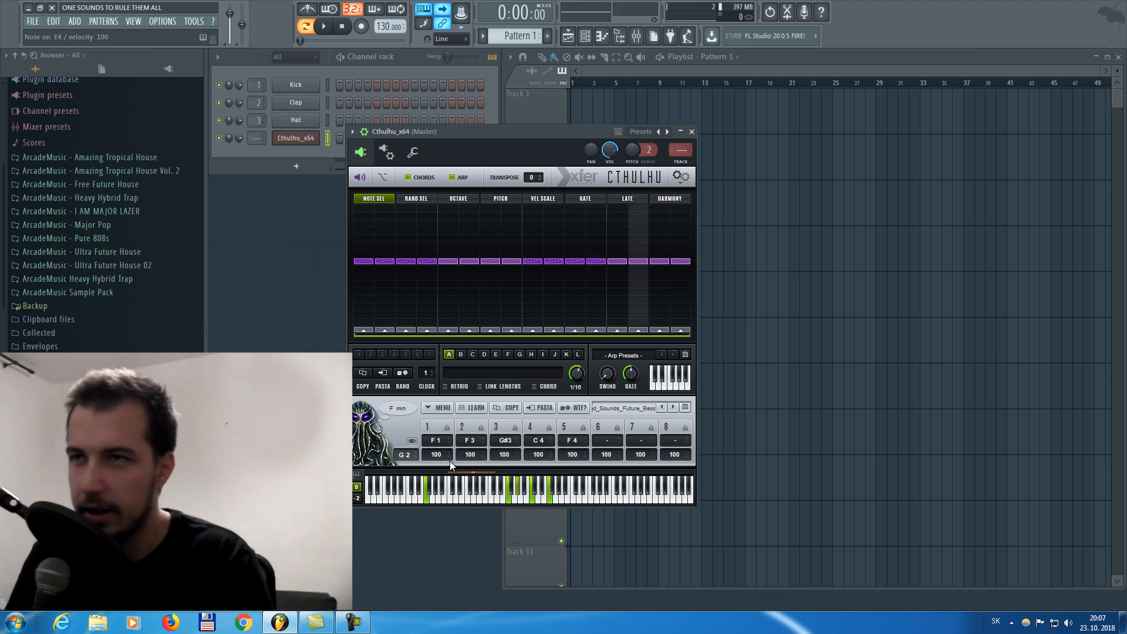
key("n")
key("v")
key("z")
left_click(625, 408)
mouse_move(628, 490)
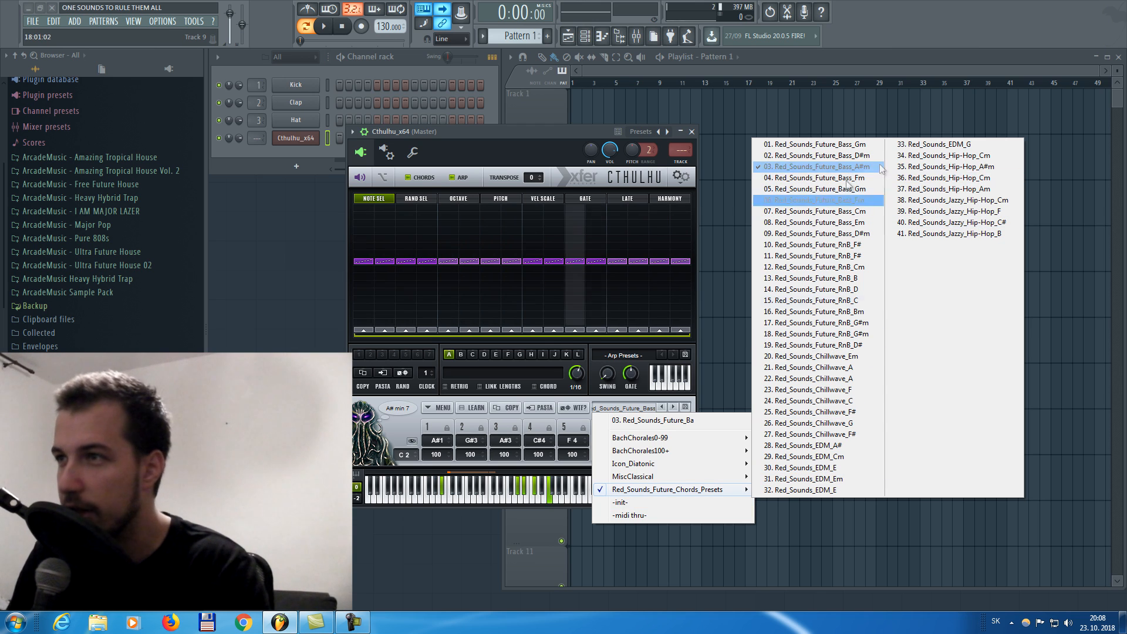
left_click(581, 353)
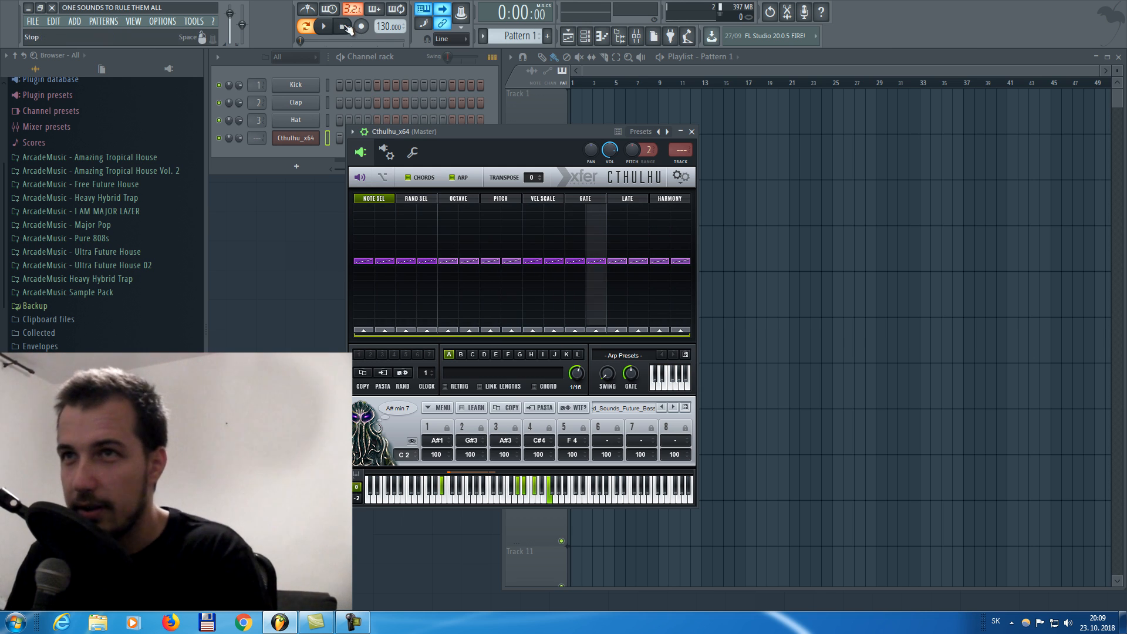
Close Cthulhu, add a Nexus channel and load its PL Concert Harp preset from the XP Hlw3 Epic category
left_click(692, 132)
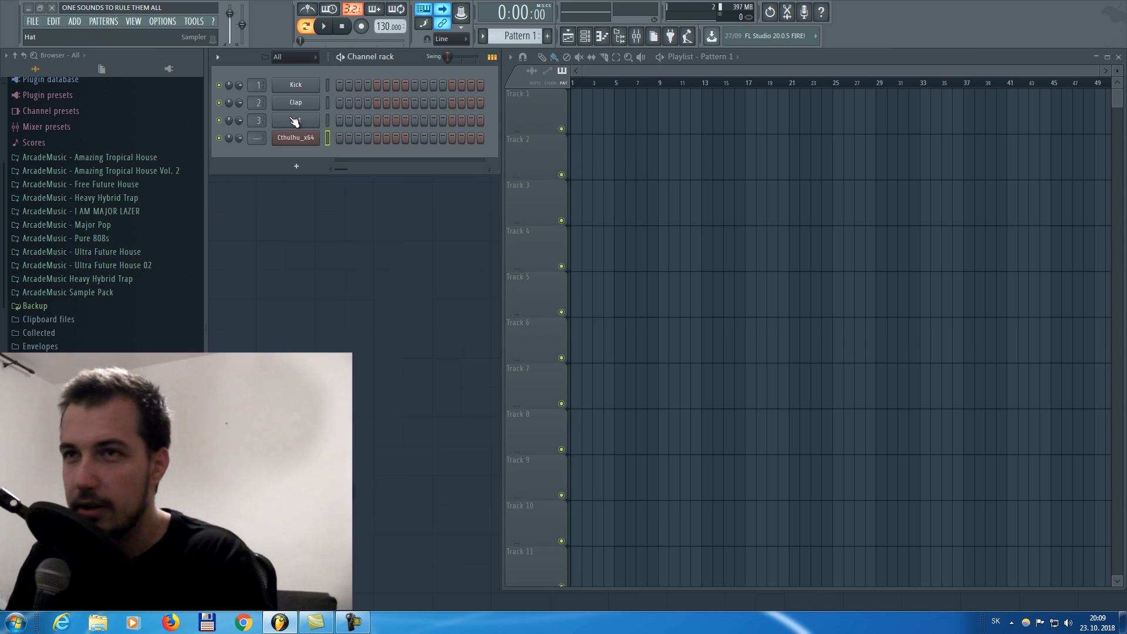
left_click(75, 21)
left_click(131, 90)
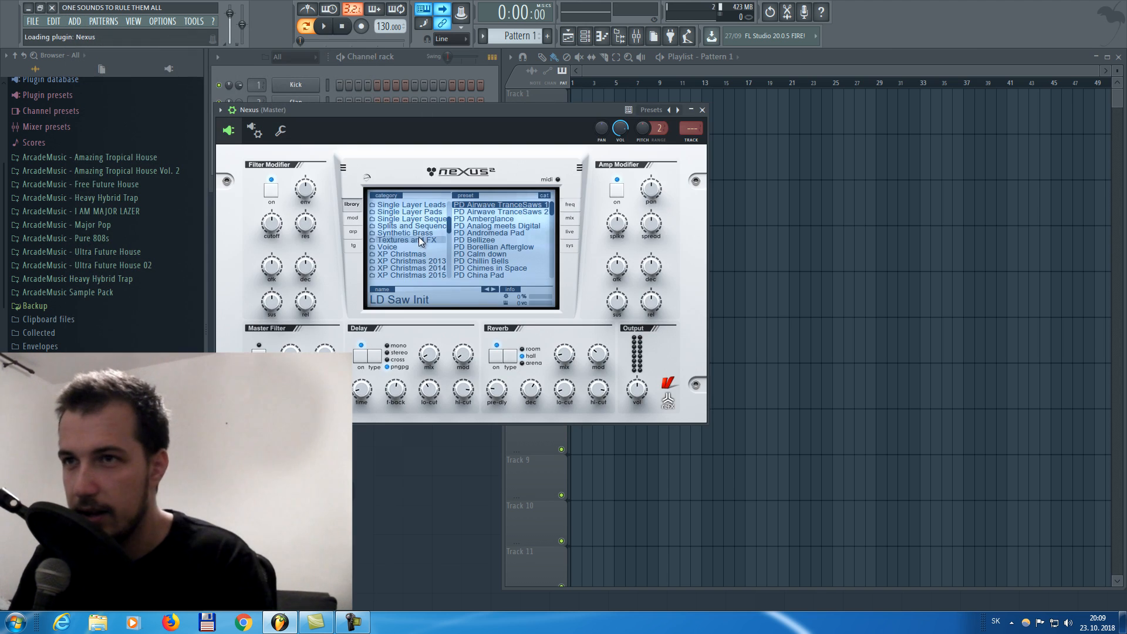
scroll(432, 238, "down", 2)
left_click(440, 261)
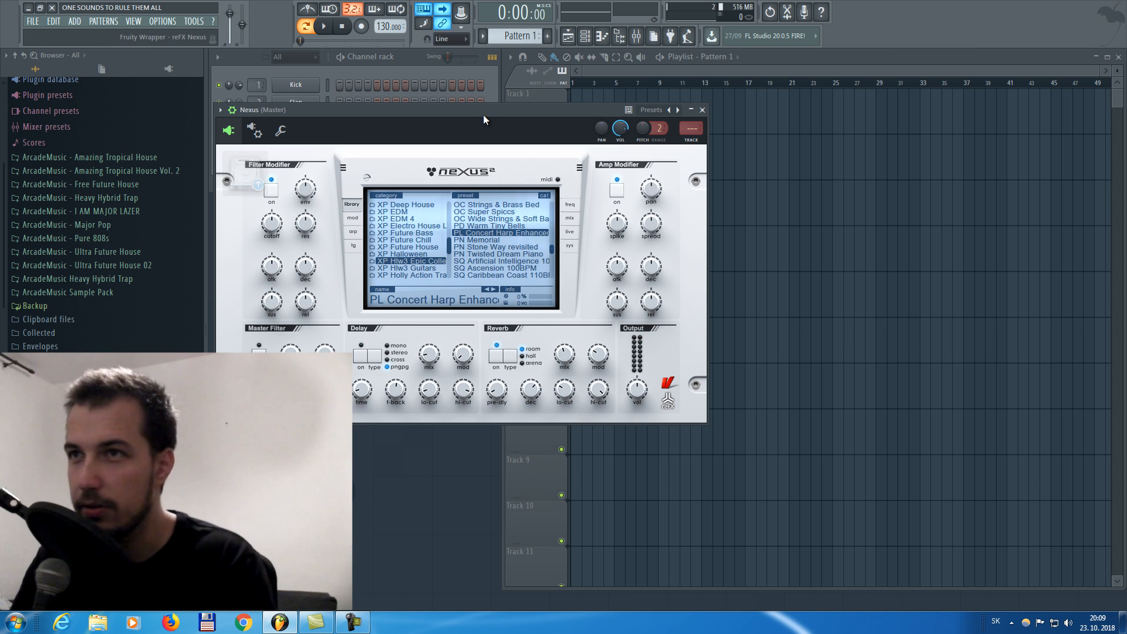
Play a few notes on the Nexus harp and turn off its reverb
key("b")
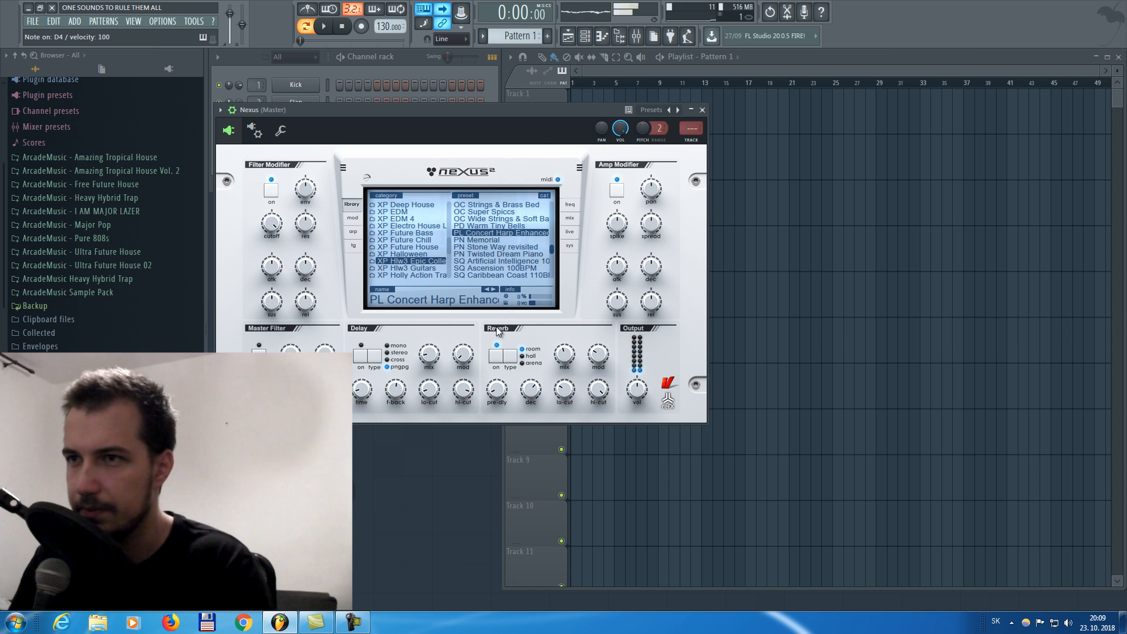
key("n")
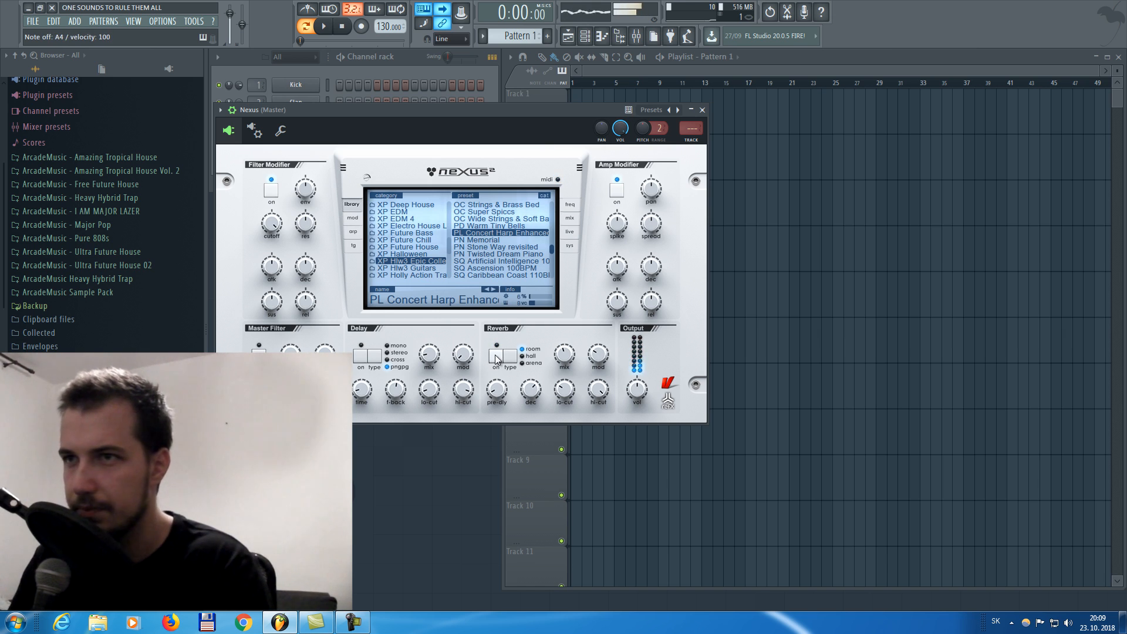
Browse the Nexus parameters and create an automation clip for MIDI CC #1 (Modulation wheel), then close the plugin
left_click(221, 109)
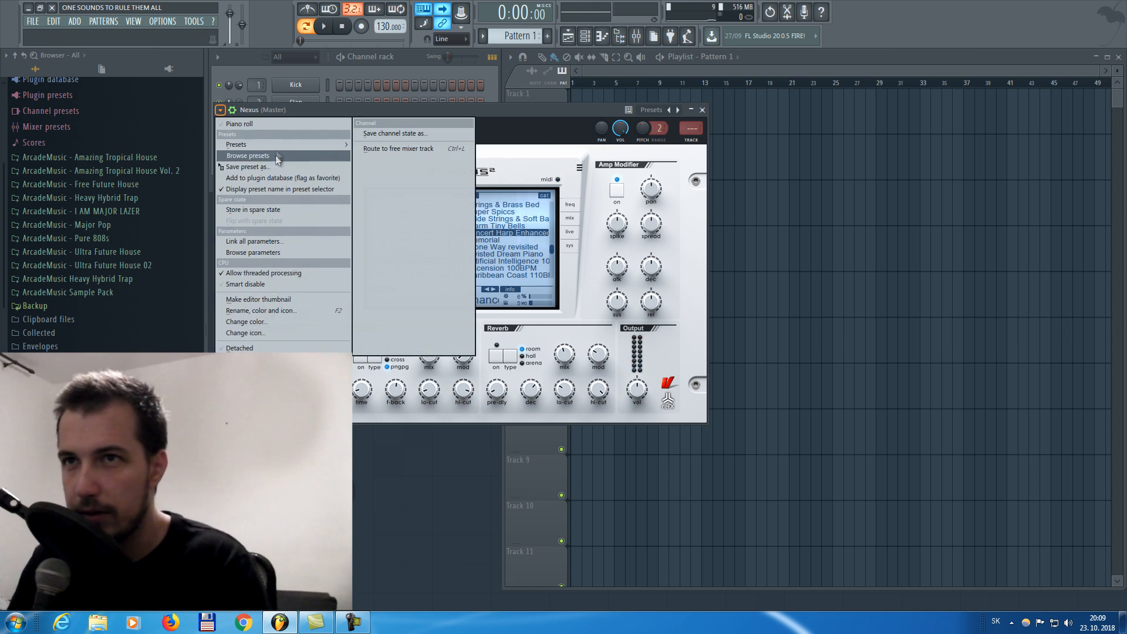
left_click(276, 156)
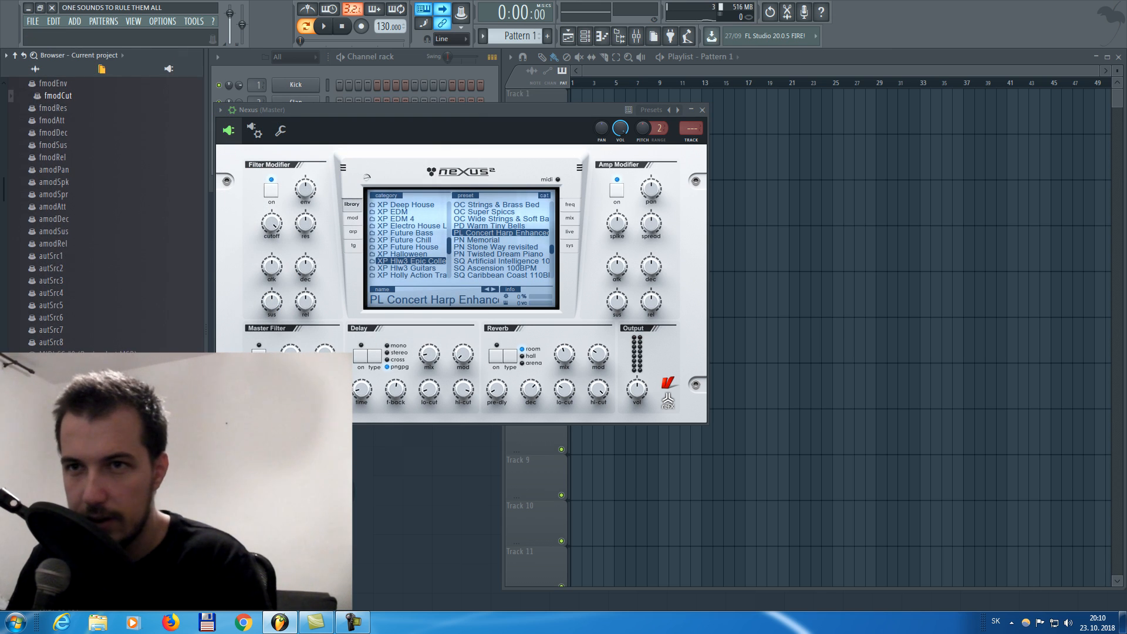
left_click(118, 417)
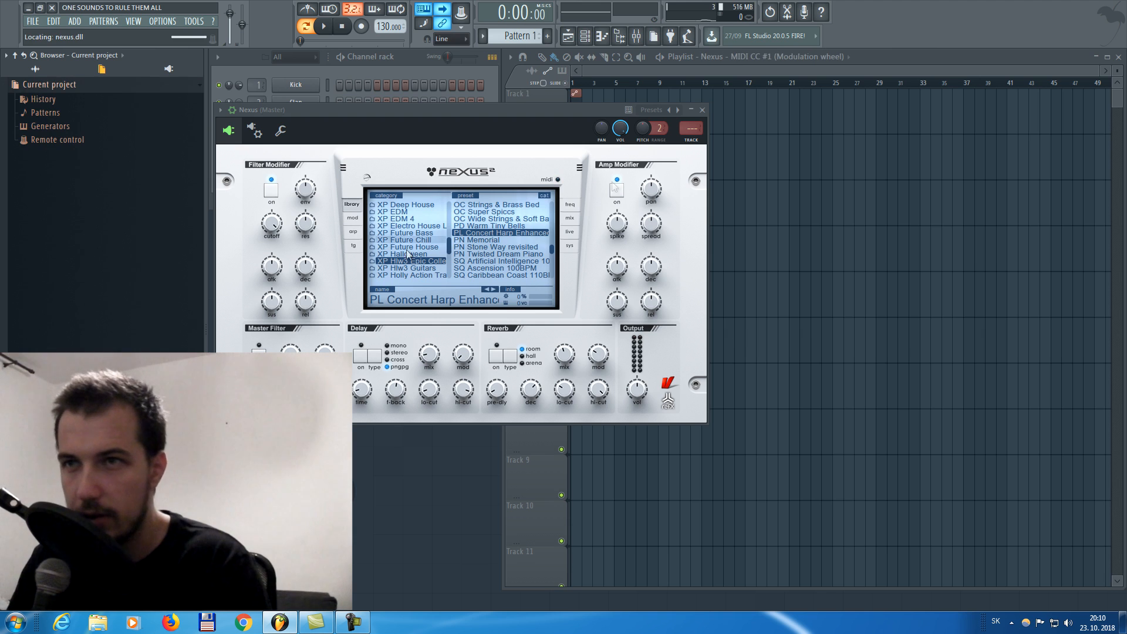
left_click(889, 58)
left_click(451, 113)
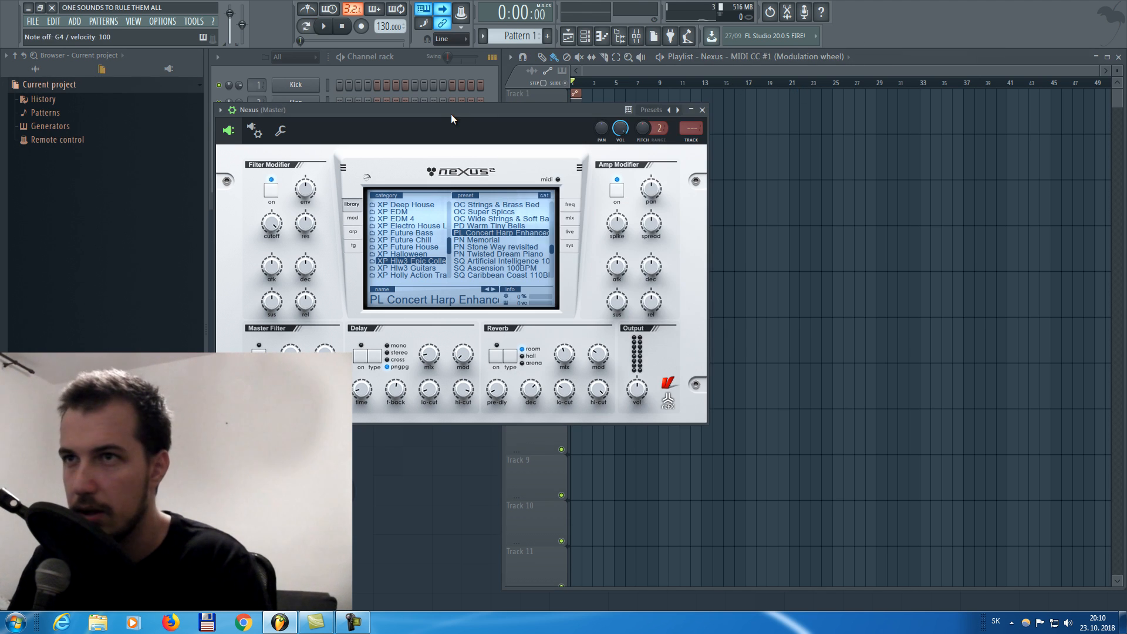
left_click(702, 109)
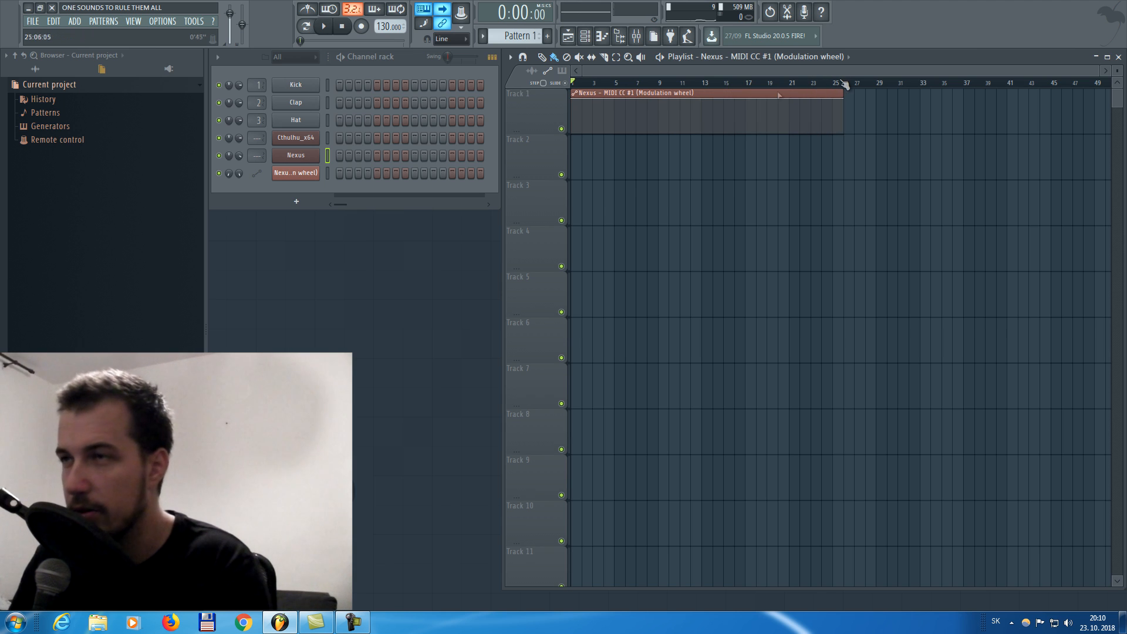
Route Cthulhu's MIDI into Nexus by setting a matching input port on Nexus and output port 5 on Cthulhu
left_click(304, 160)
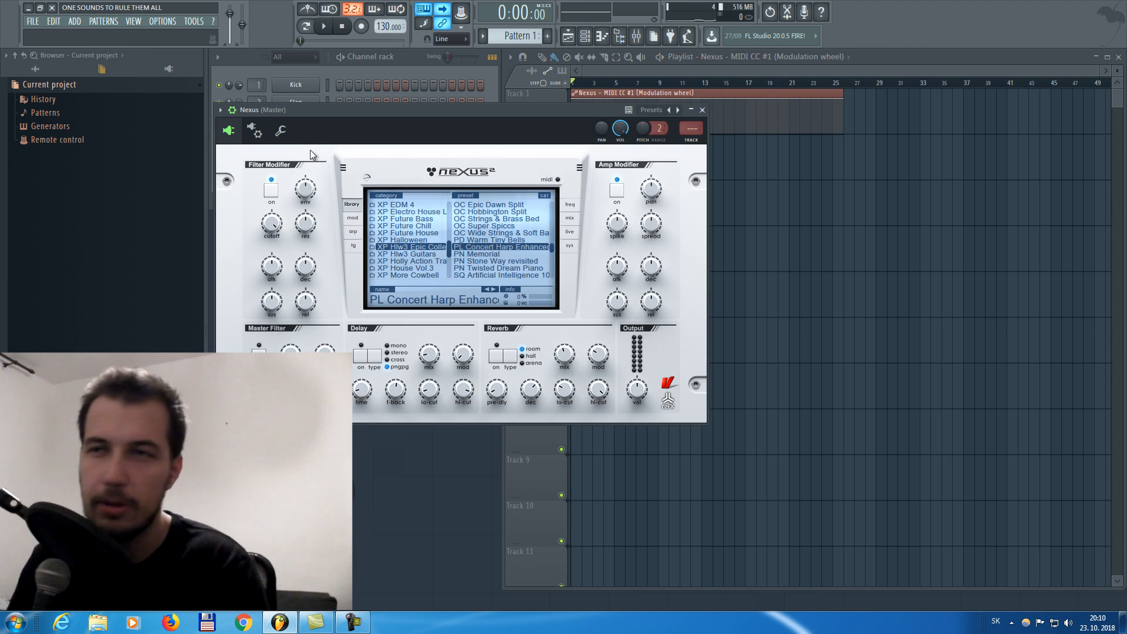
left_click(254, 130)
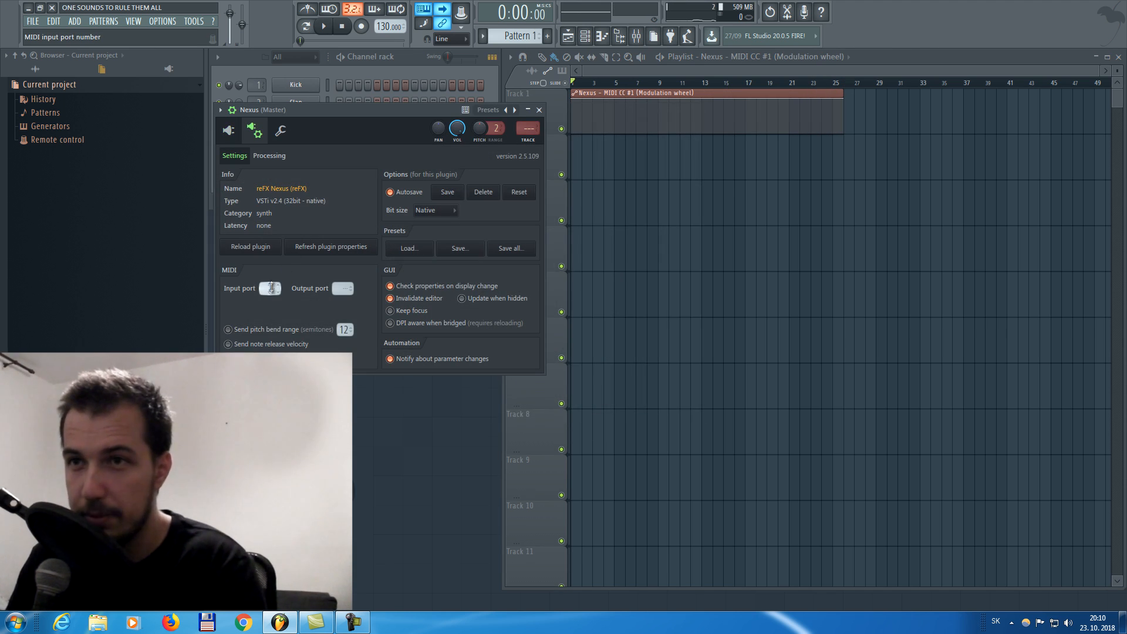
left_click(539, 110)
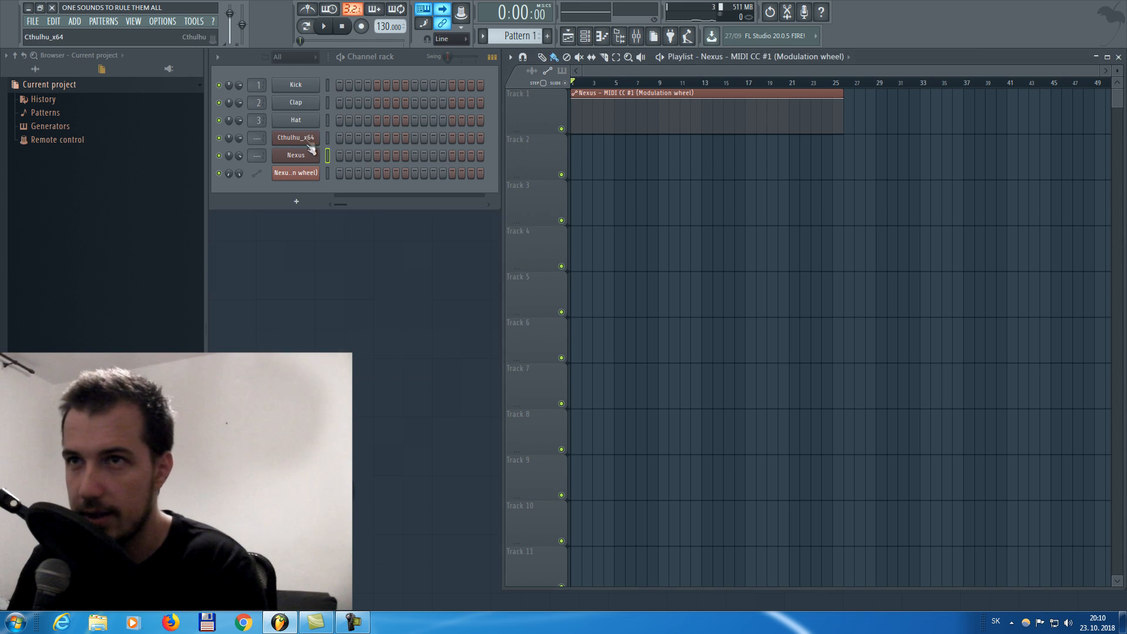
left_click(295, 137)
left_click(386, 152)
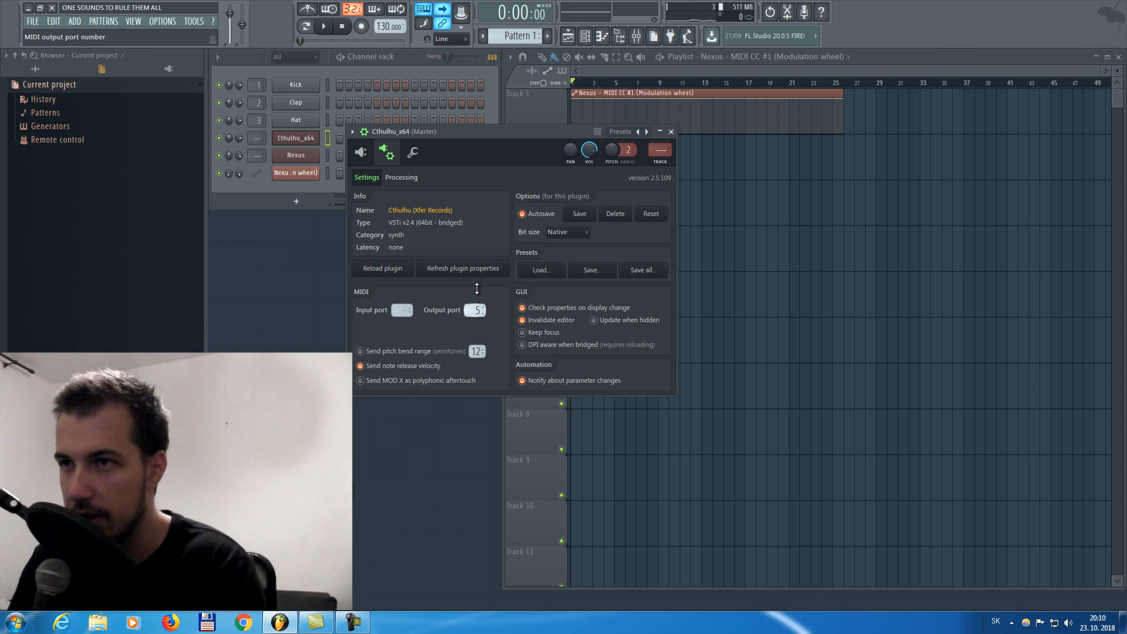
left_click(386, 152)
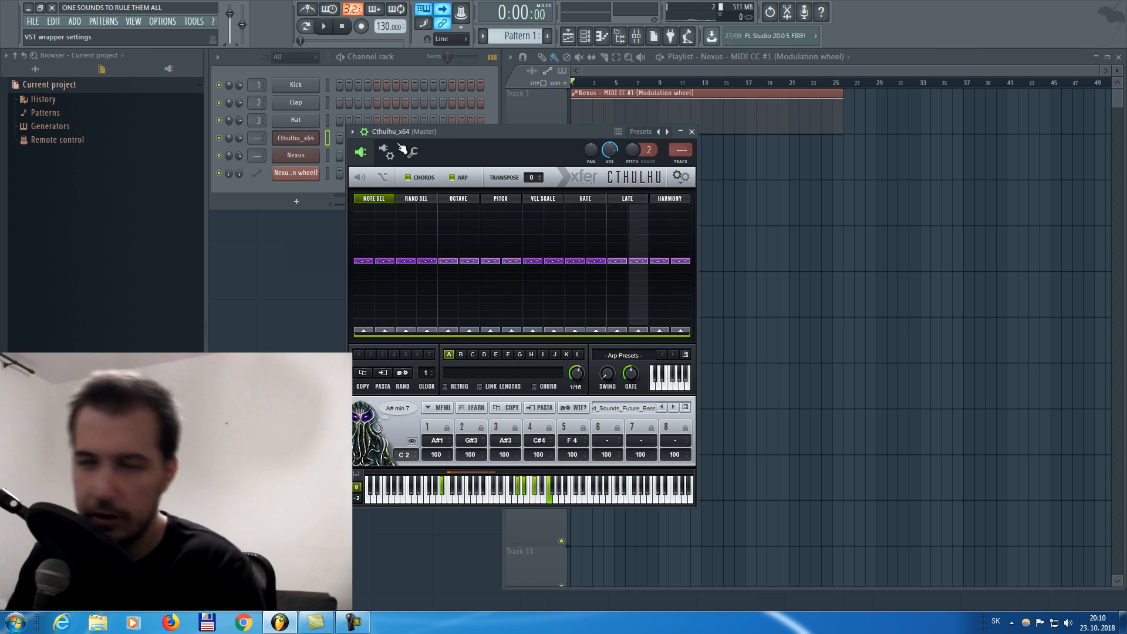
Play several keys to audition Cthulhu's arpeggiated chords through the Nexus harp
key("v")
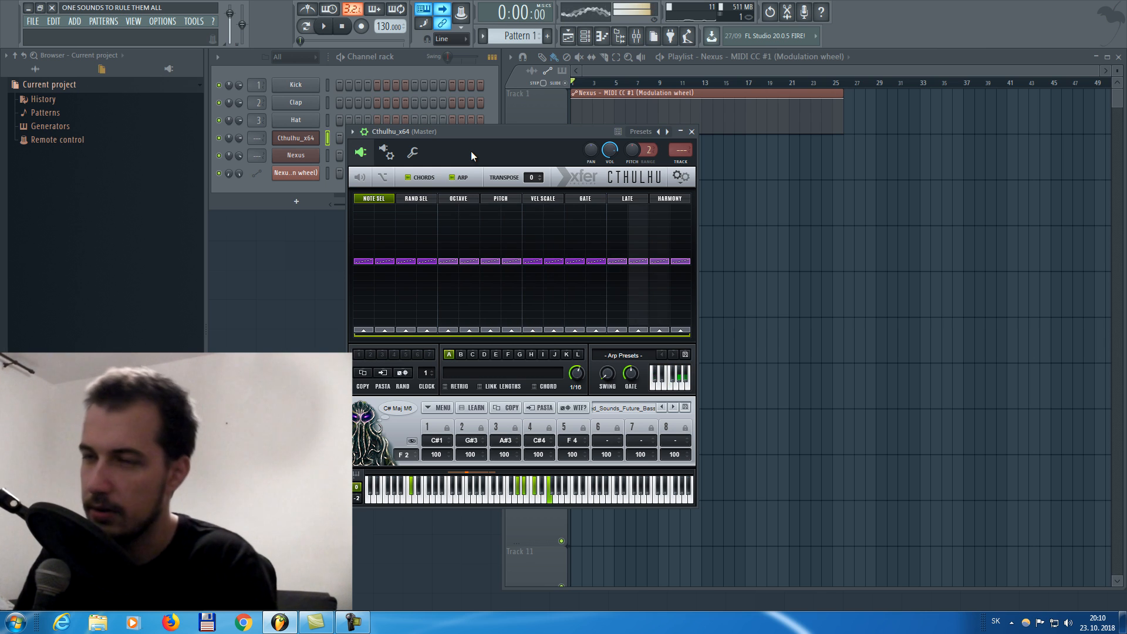
key("b")
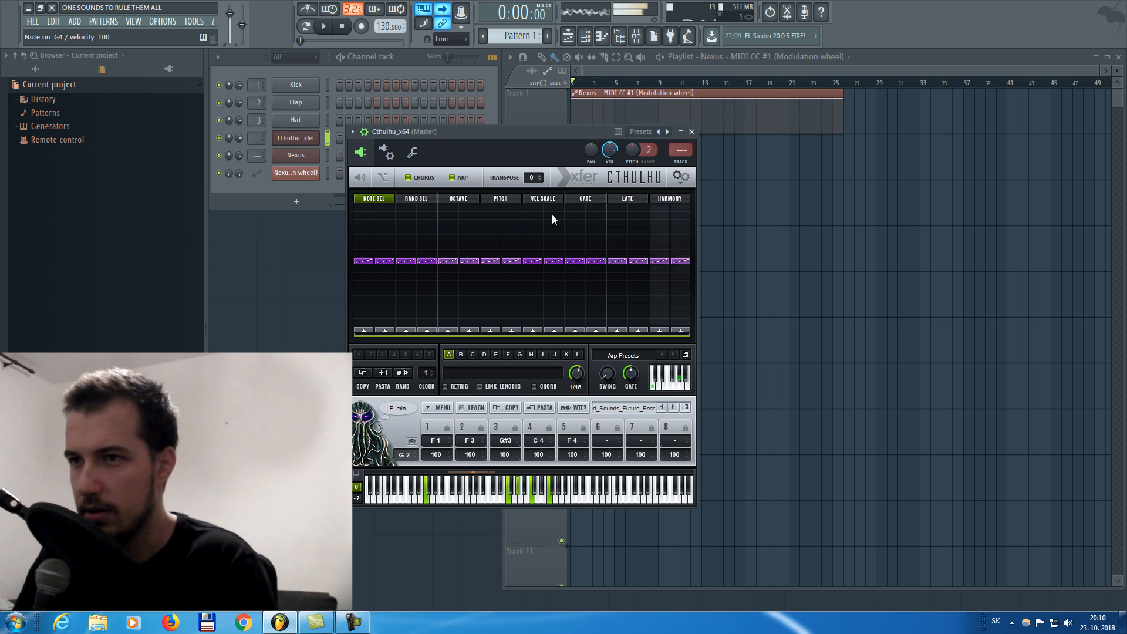
key("v")
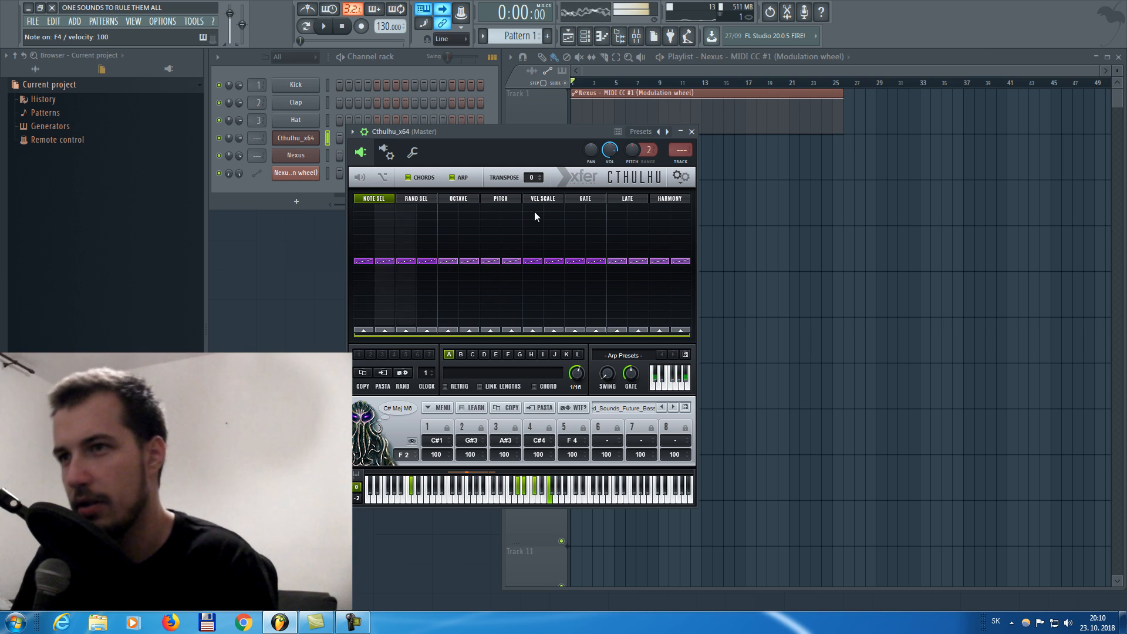
key("b")
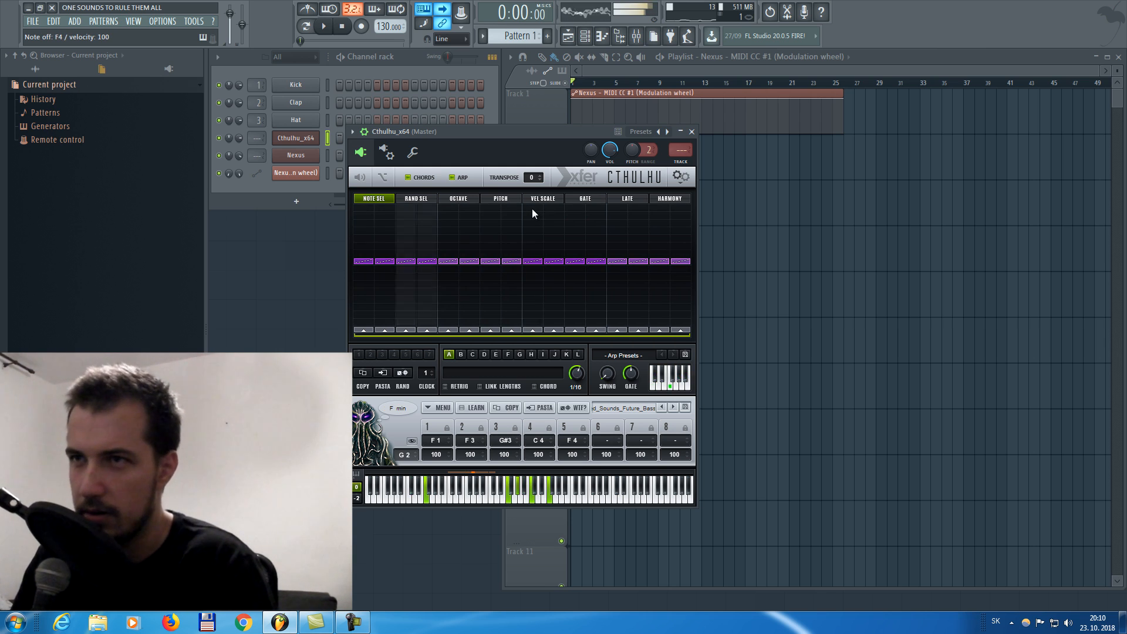
key("n")
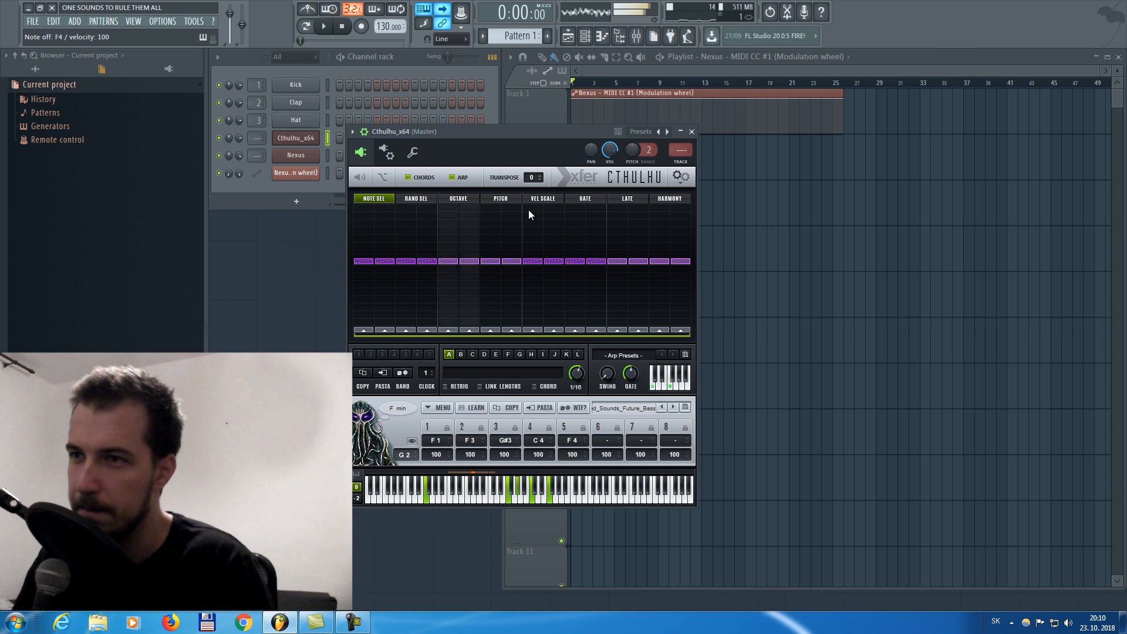
key("x")
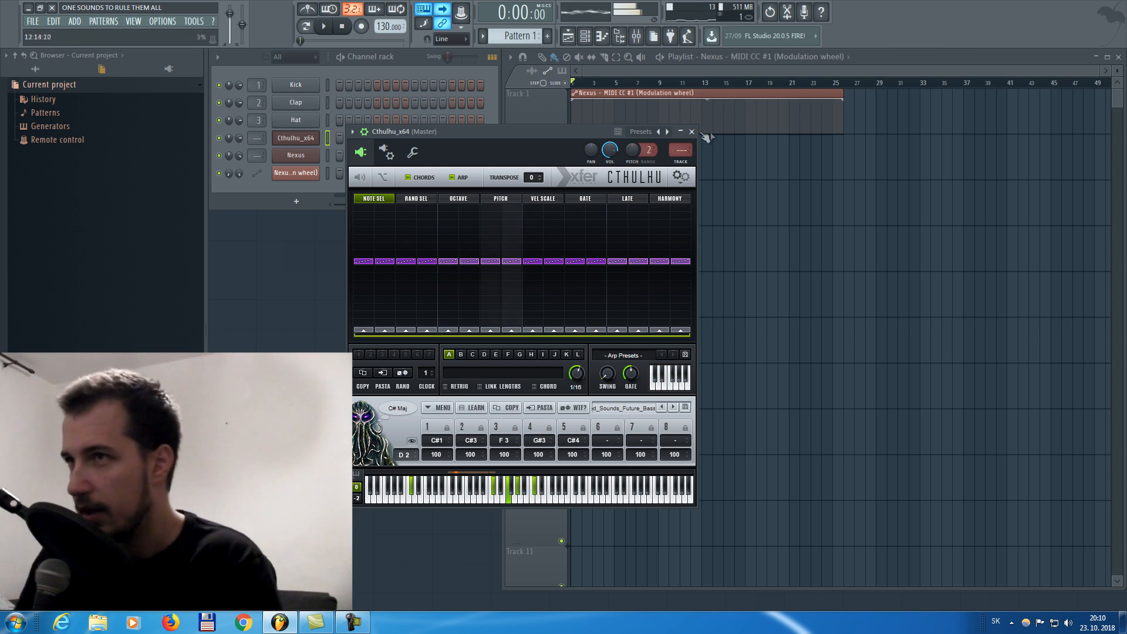
left_click(629, 409)
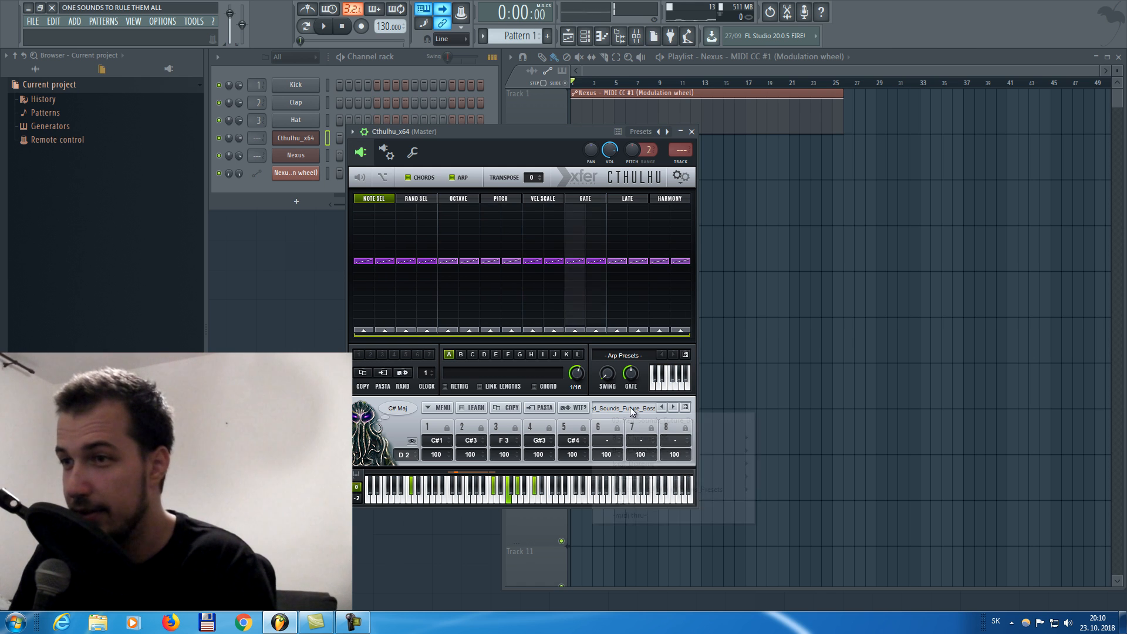
mouse_move(725, 489)
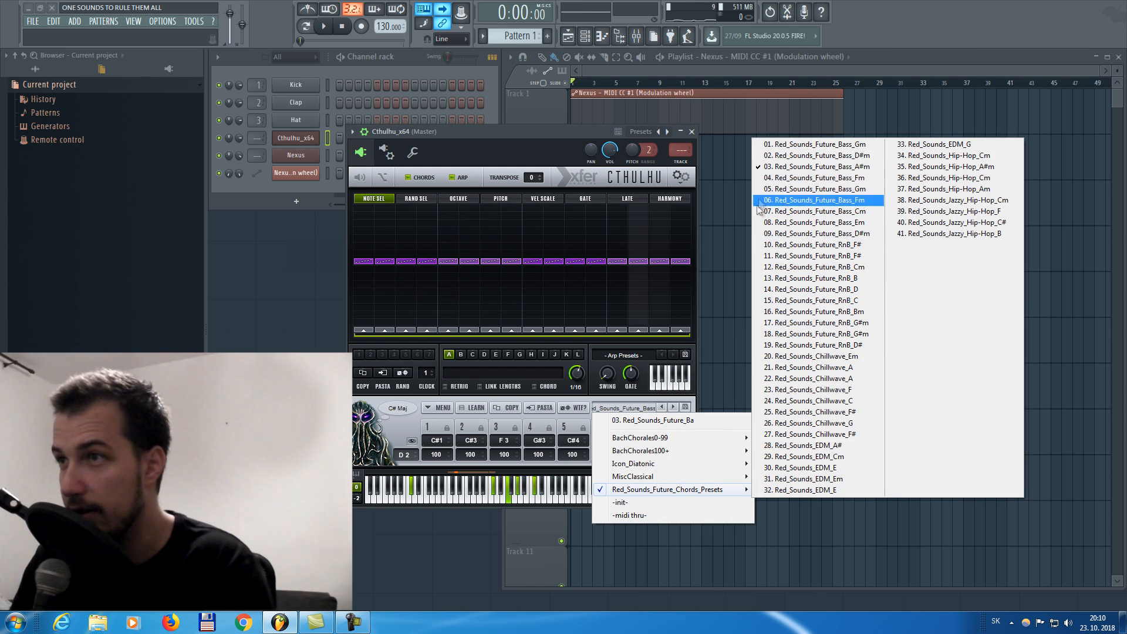
left_click(539, 148)
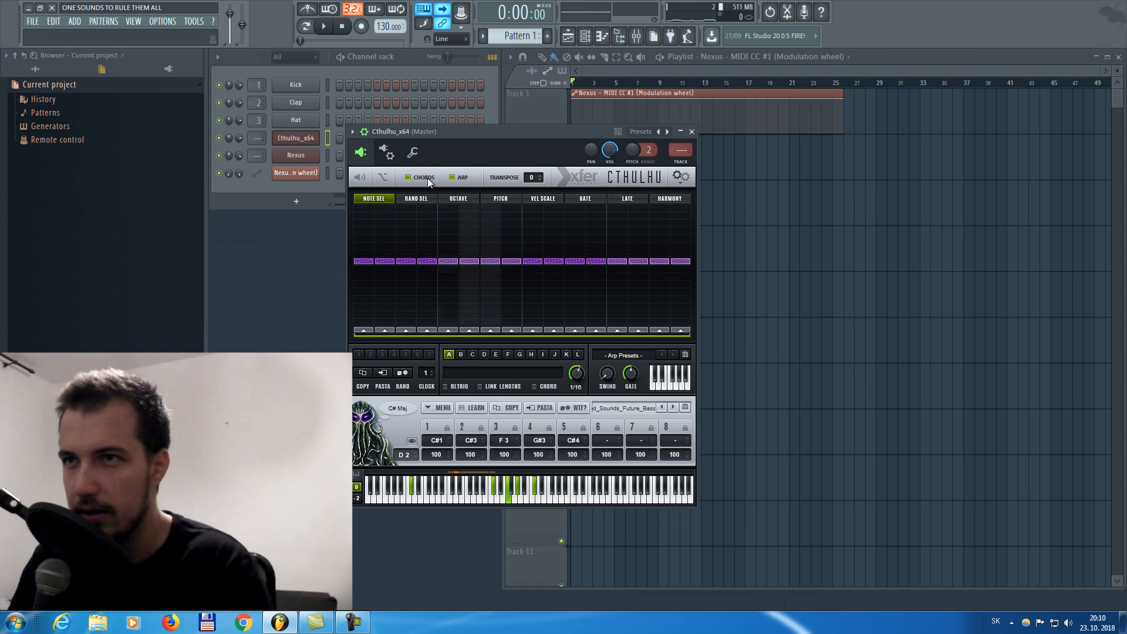
Open Cthulhu's piano roll, close the plugin window and place an F4 note at the start of bar 1
left_click(426, 177)
left_click(692, 132)
left_click(550, 40)
key("Return")
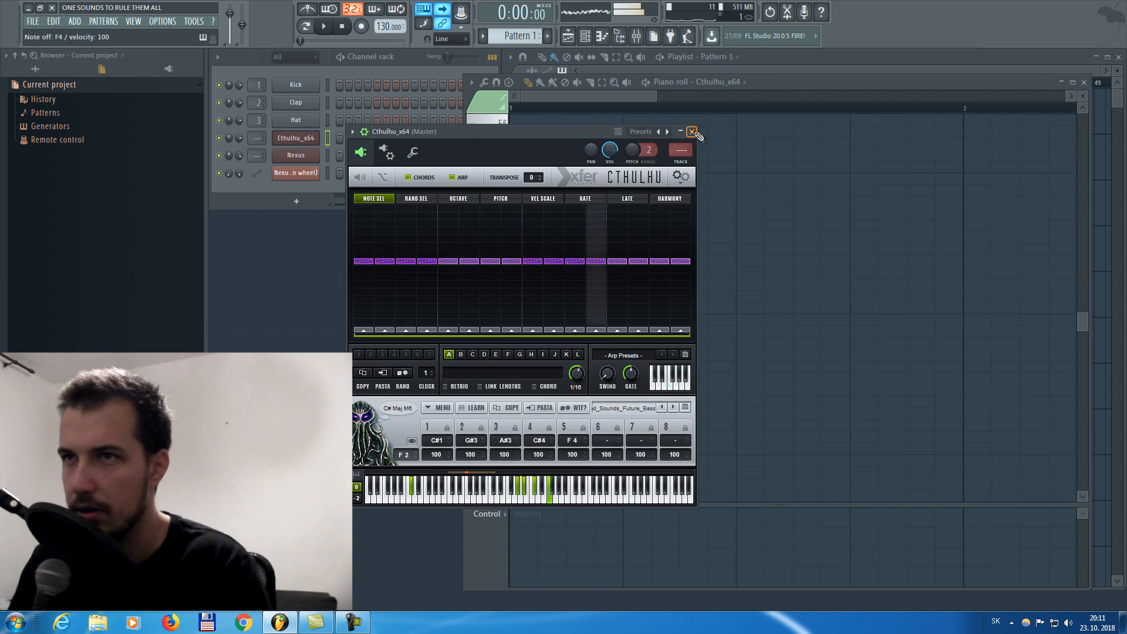
left_click(692, 132)
left_click(521, 390)
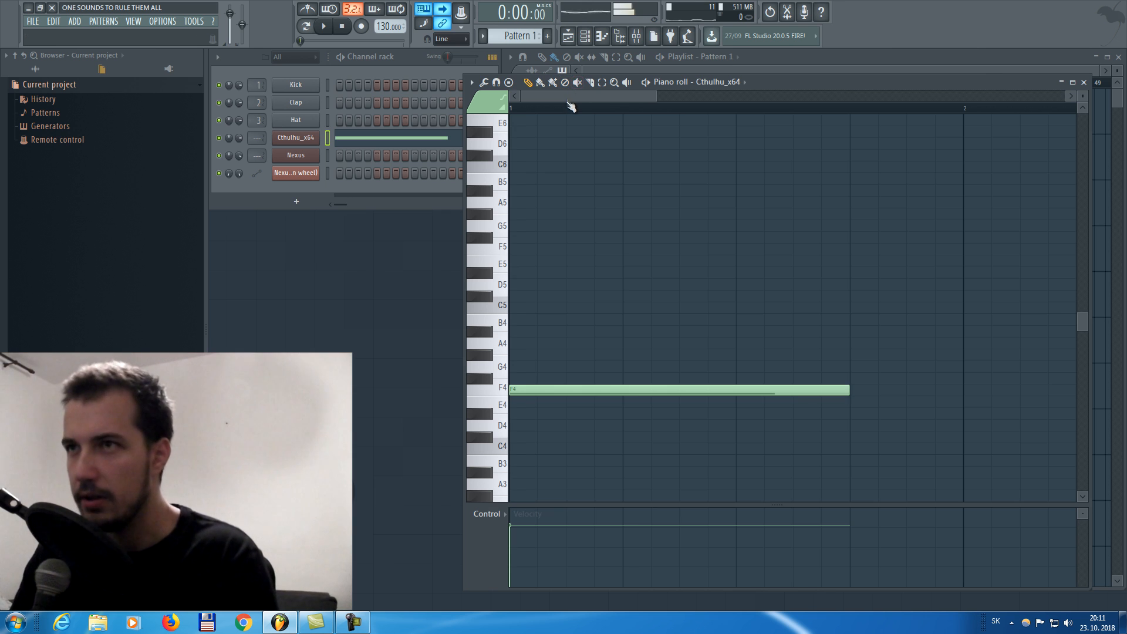
Switch playback to pattern mode, preview the pattern and lengthen the F4 note to two bars
scroll(571, 107, "down", 2)
key("l")
key("space")
scroll(544, 109, "down", 2)
key("space")
left_click_drag(612, 390, 790, 389)
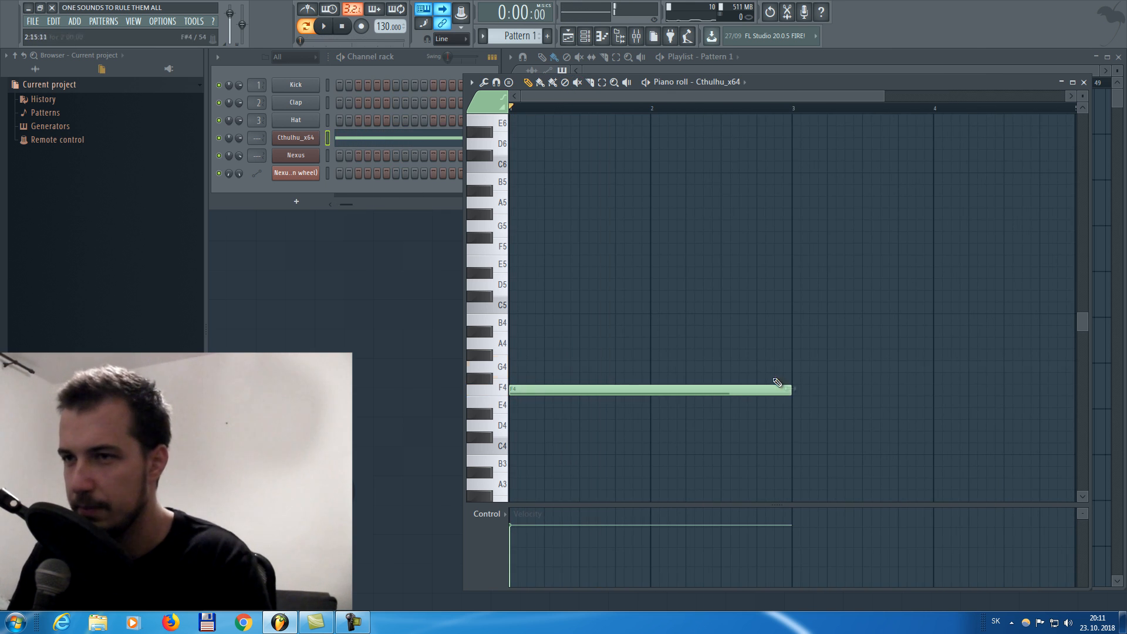
Add a two-bar G4 note at bar 3, after the F4 note, and preview the pattern
left_click(797, 369)
key("space")
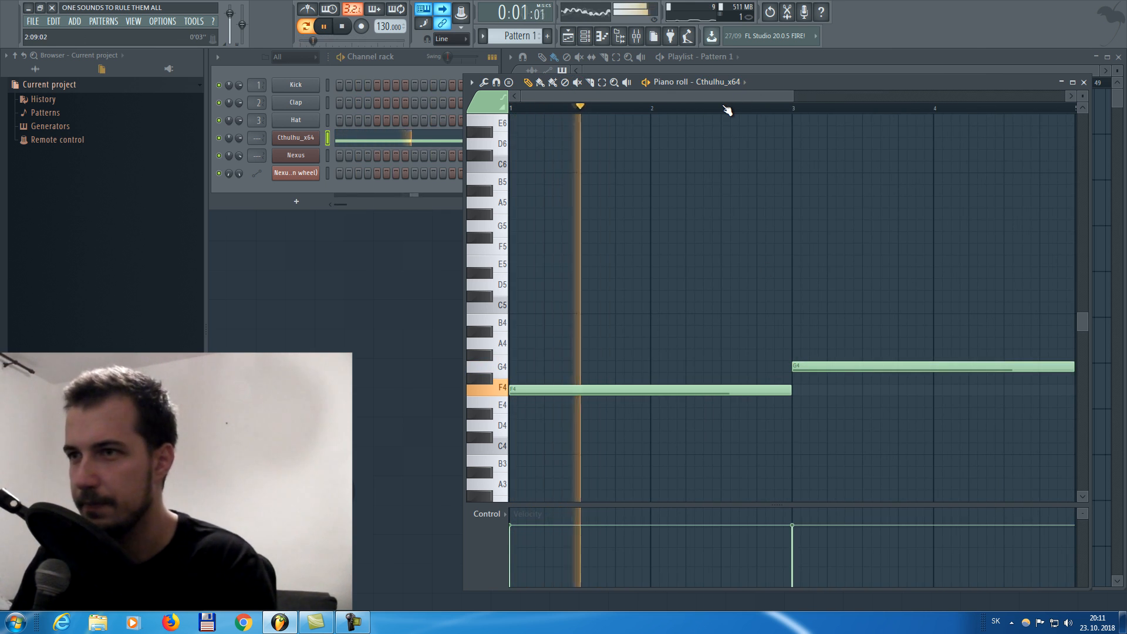
scroll(728, 109, "down", 1)
key("space")
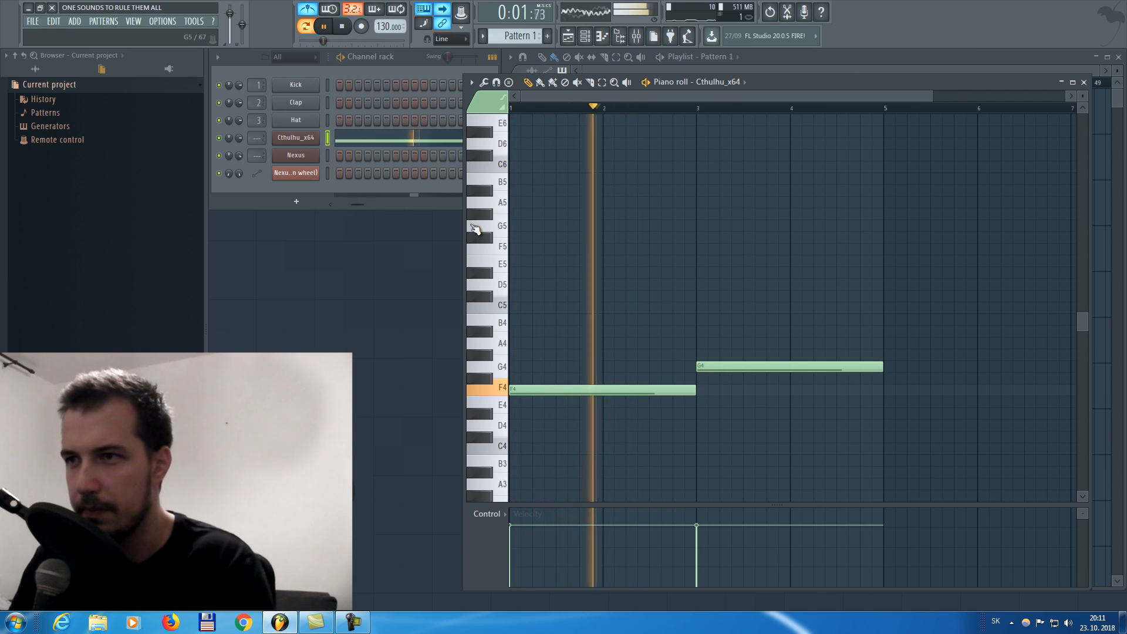
key("space")
Set Cthulhu's arpeggiator to four steps with rising note selections 2, 3, 4 and 5, and play the pattern
left_click(295, 137)
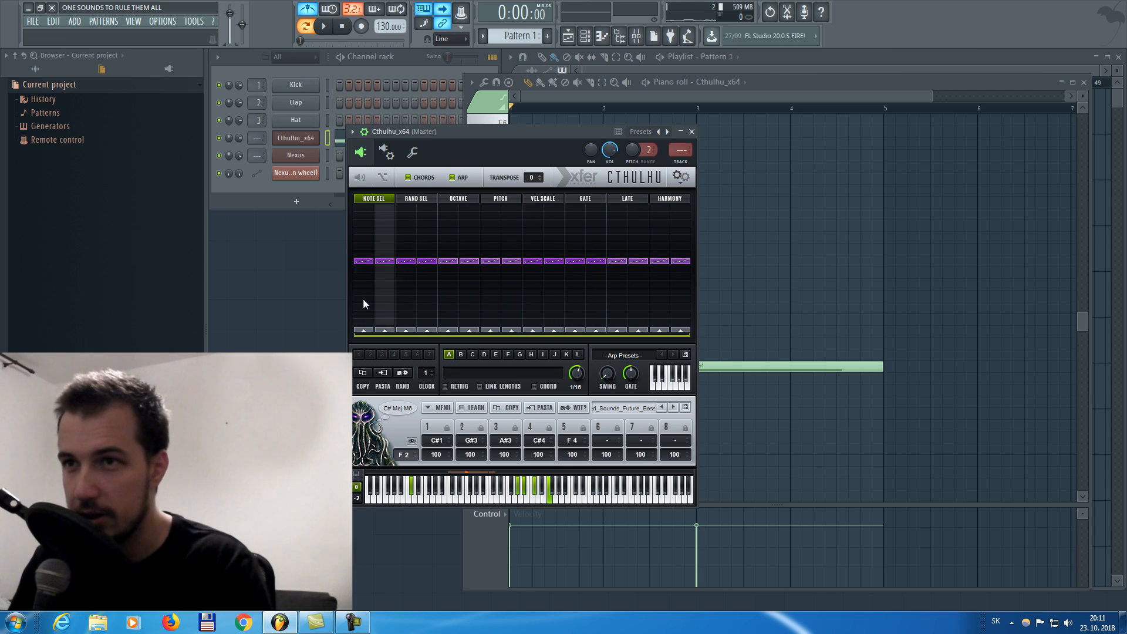
left_click_drag(359, 315, 427, 292)
left_click_drag(689, 336, 431, 335)
key("space")
right_click(767, 259)
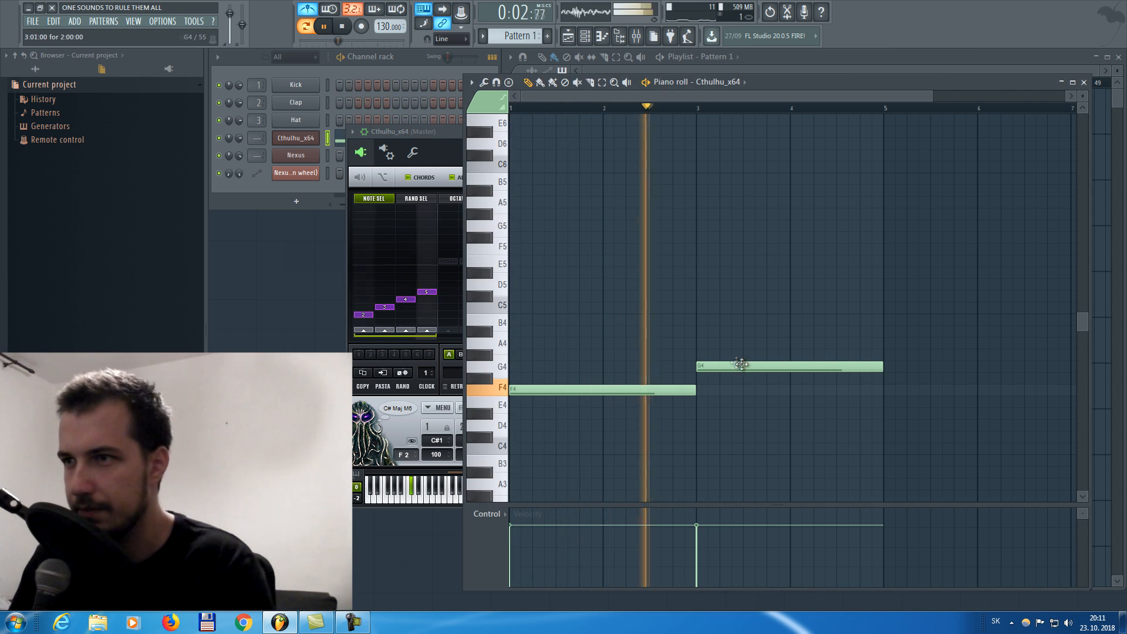
left_click(435, 134)
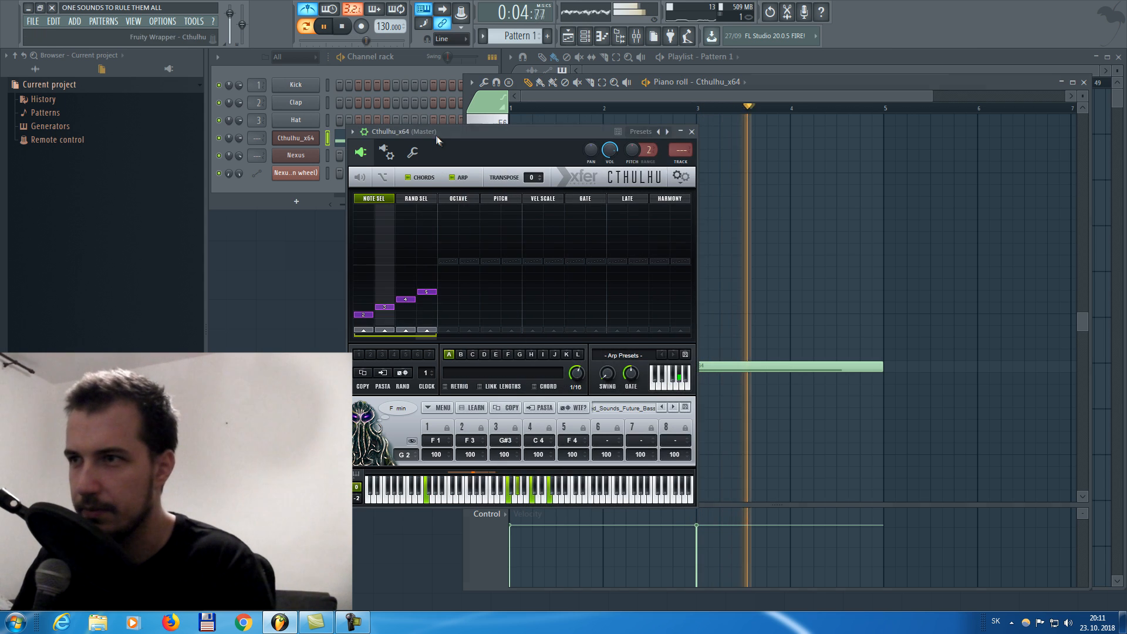
Continue the pattern with a two-bar F4 note at bar 5 and a two-bar G4 note at bar 7
left_click(823, 83)
scroll(823, 111, "down", 2)
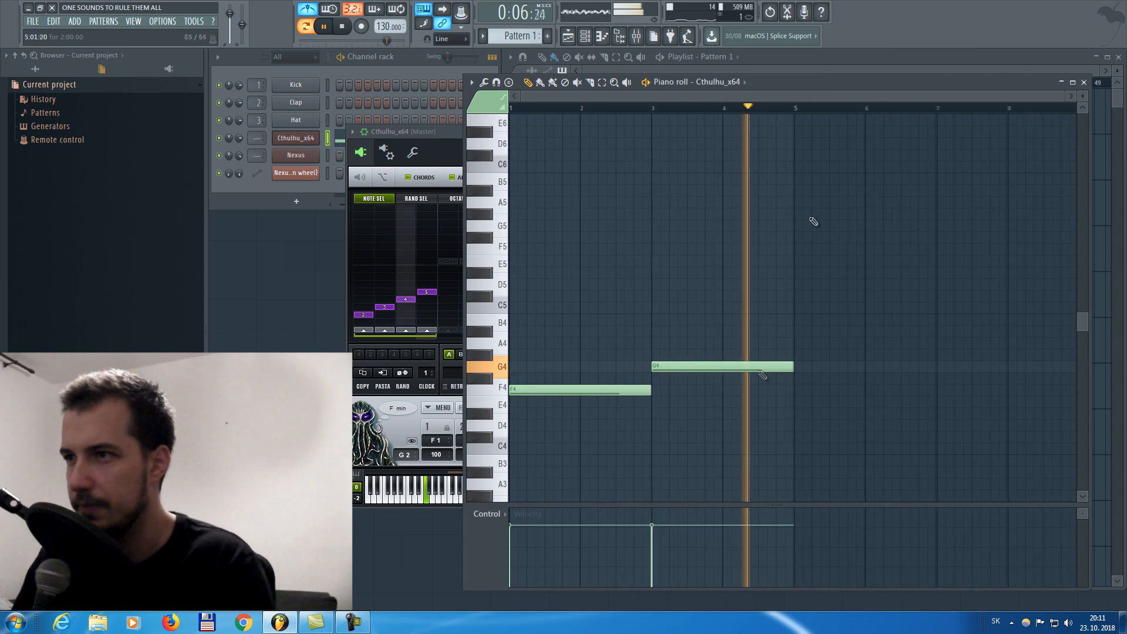
left_click(798, 389)
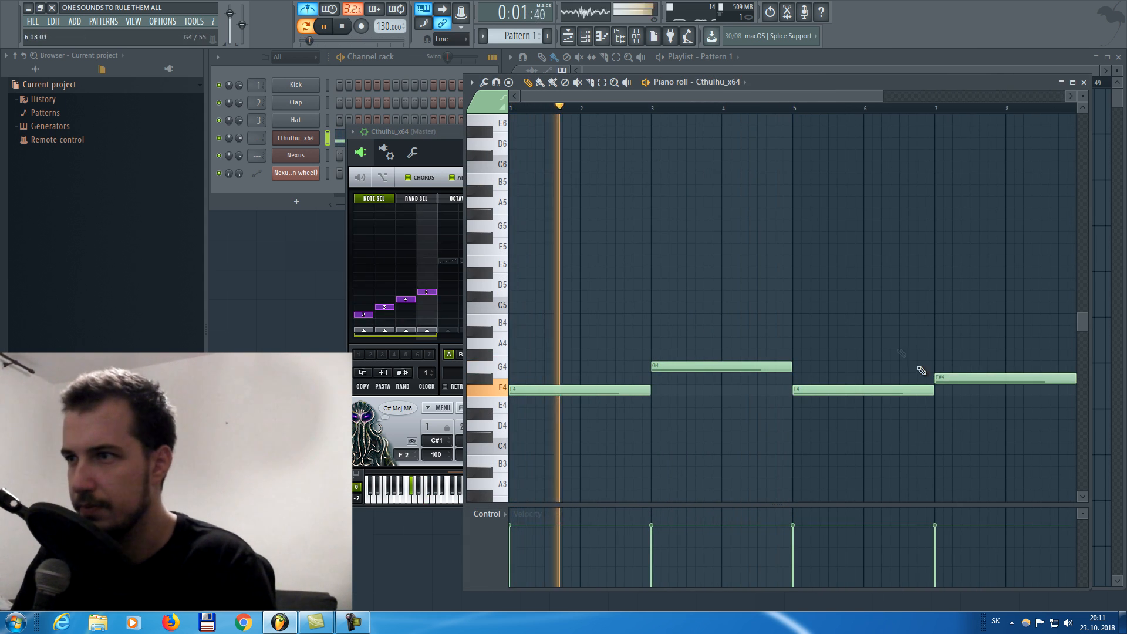
left_click(940, 366)
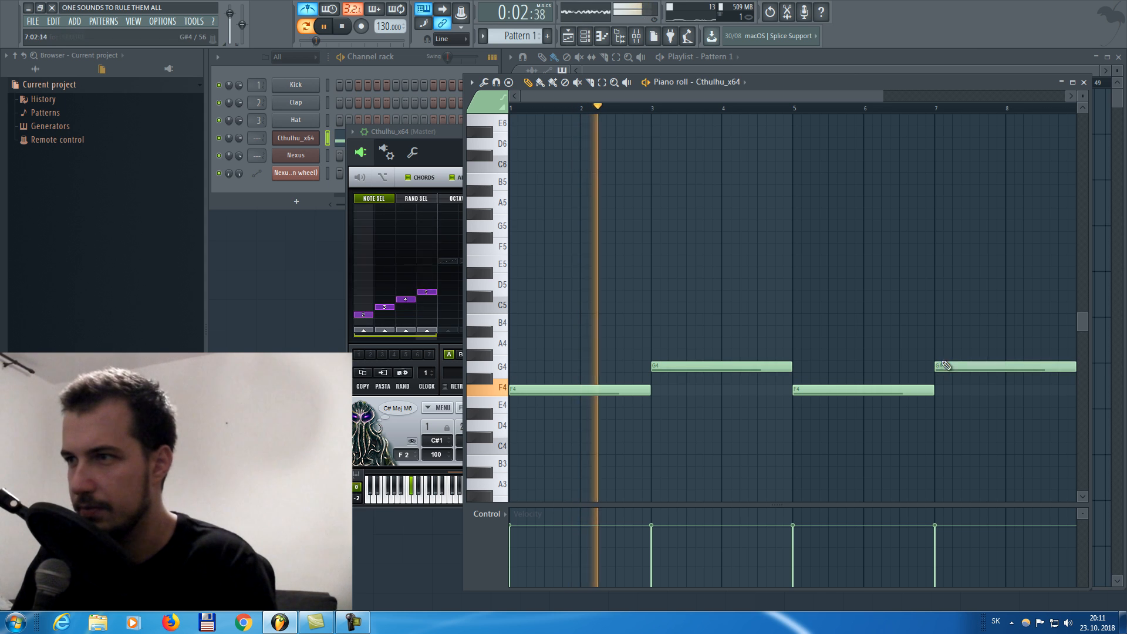
Repeat the four-note phrase in bars 9 to 16 and remove the copied F4 note at bar 9
left_click(397, 92)
left_click(447, 134)
left_click(435, 140)
scroll(682, 105, "down", 2)
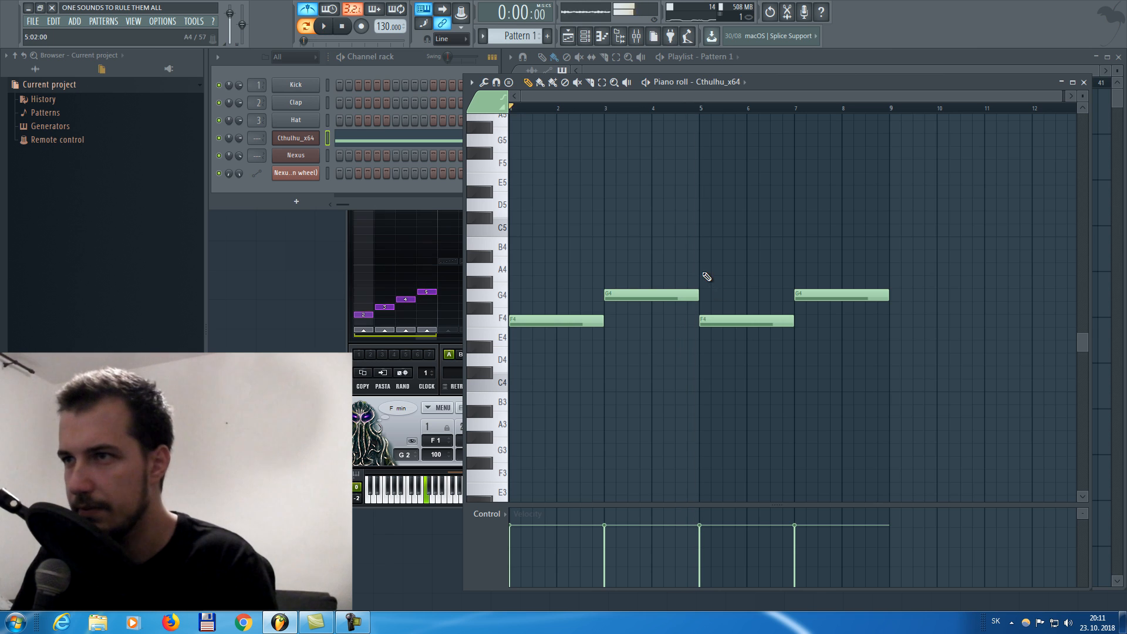
key("space")
scroll(618, 135, "right", 3)
left_click(755, 108)
key("space")
key("space")
left_click_drag(787, 320, 784, 253)
left_click(769, 280)
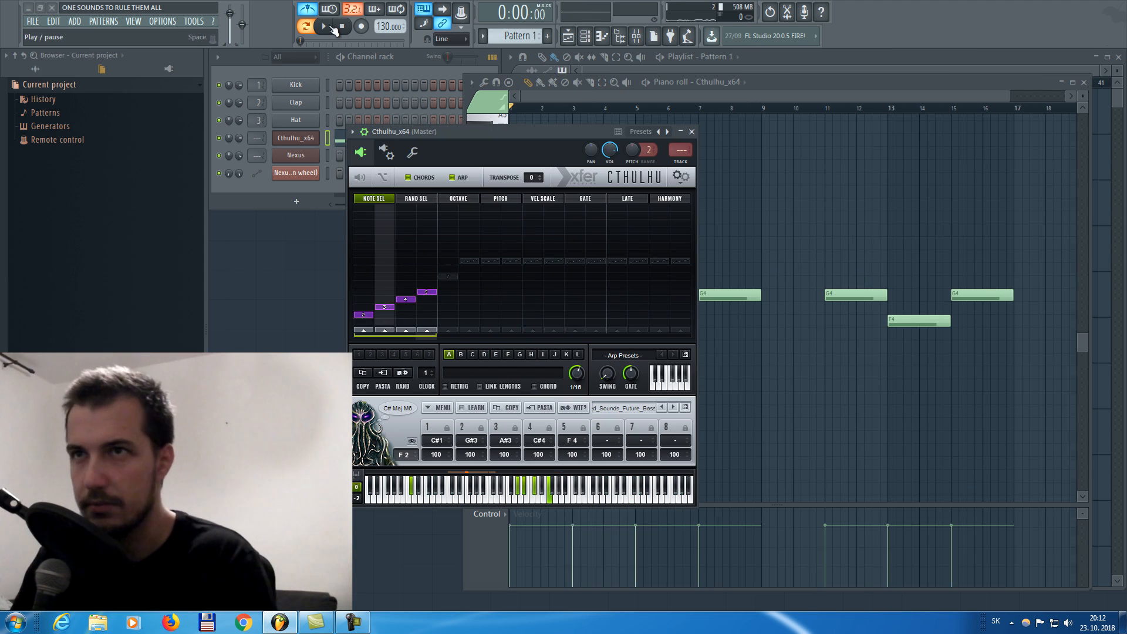
Play the pattern from bar 1 and compare the piano roll notes with the chords and steps in Cthulhu
left_click(324, 26)
left_click(725, 189)
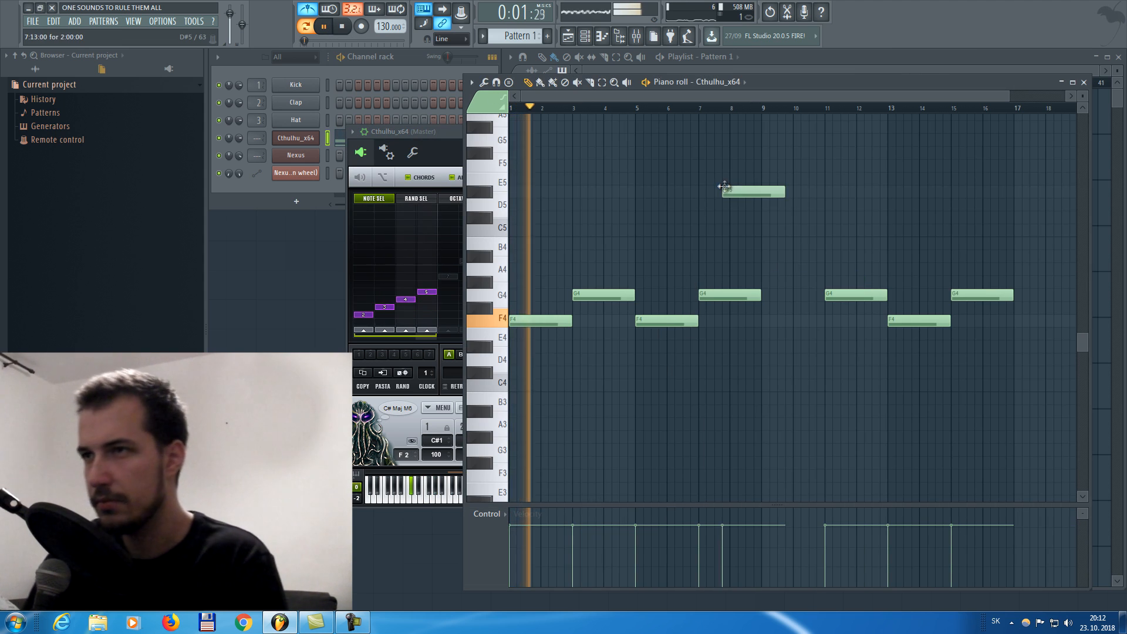
right_click(739, 194)
left_click(739, 194)
right_click(768, 197)
left_click(772, 195)
right_click(773, 195)
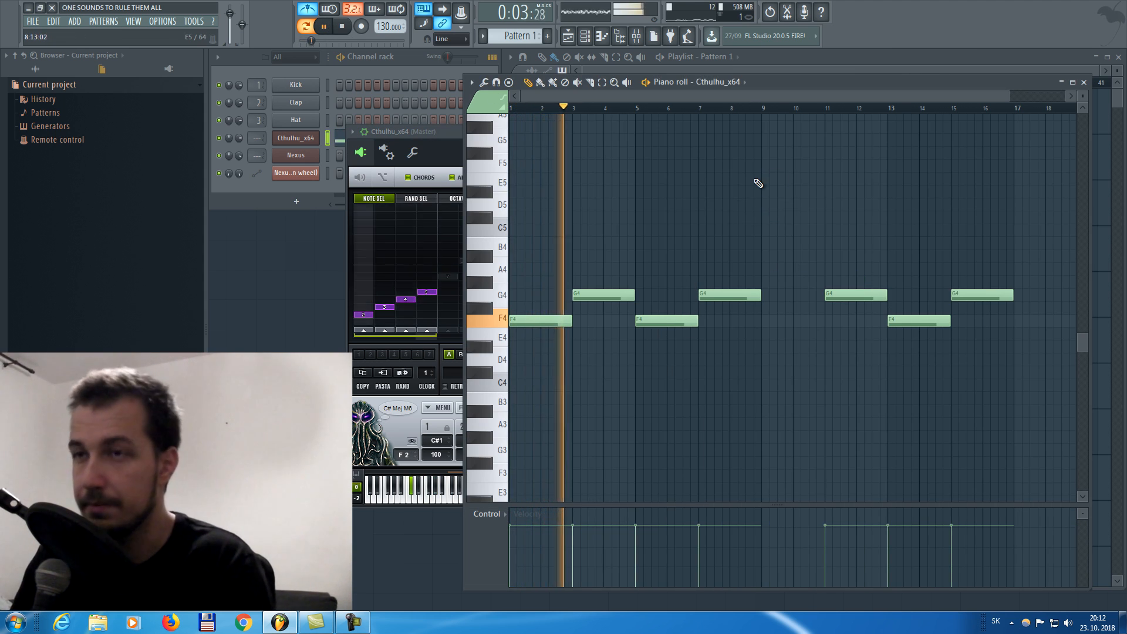
left_click(438, 132)
left_click(761, 221)
right_click(759, 222)
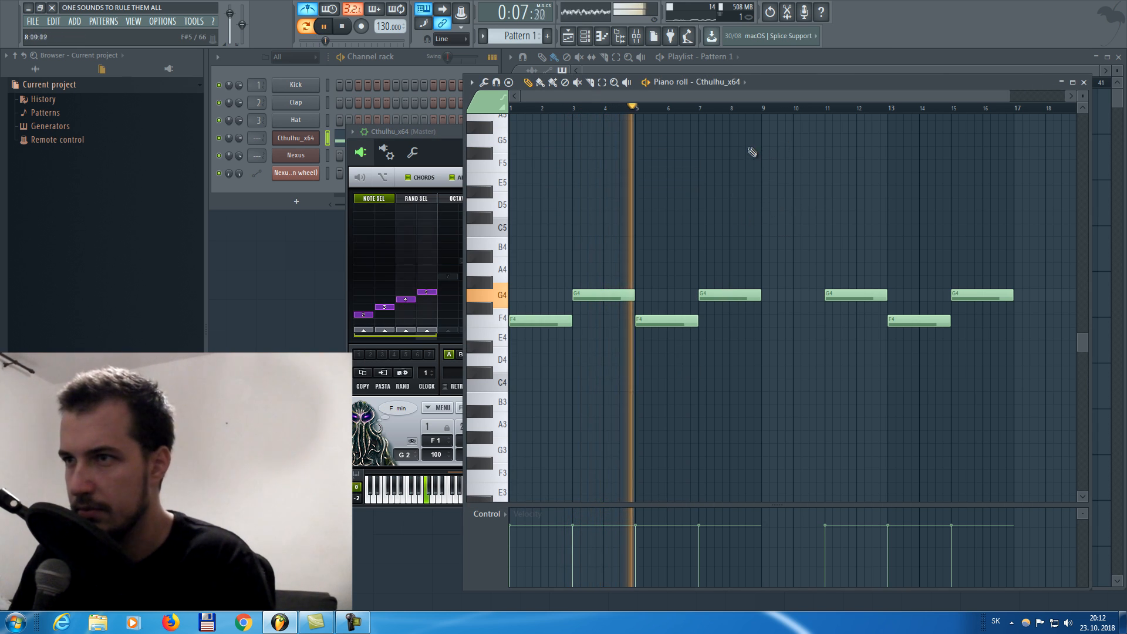
left_click(740, 256)
right_click(774, 258)
left_click(426, 132)
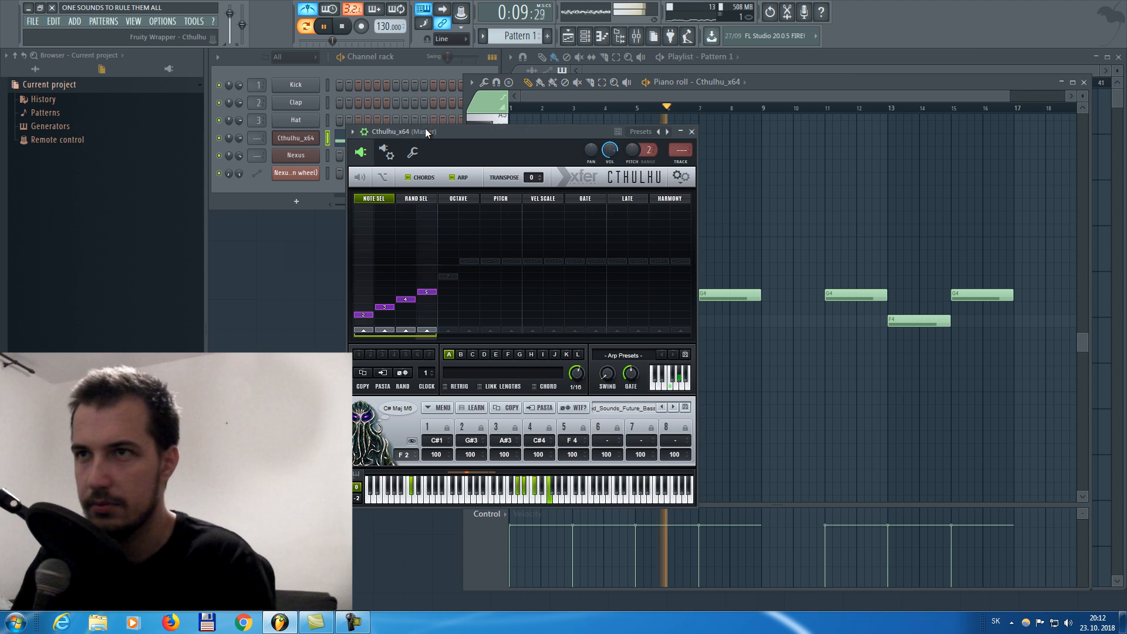
left_click(810, 217)
right_click(811, 217)
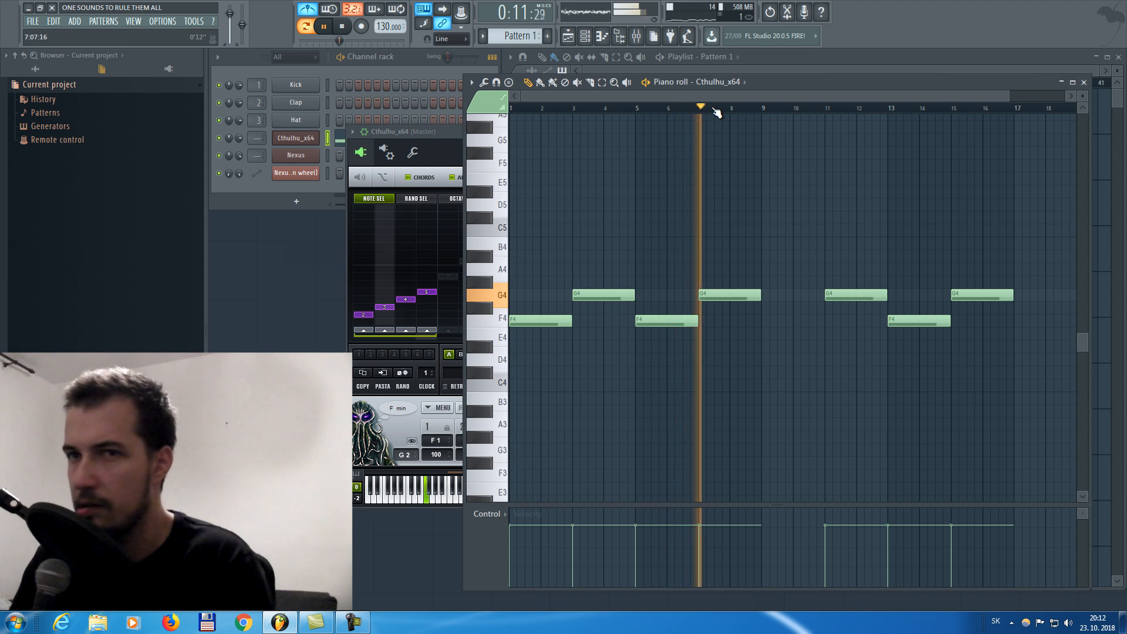
Delete the G4 note at bar 11, stop playback and place a two-bar A#4 note at bar 9
scroll(747, 276, "down", 1)
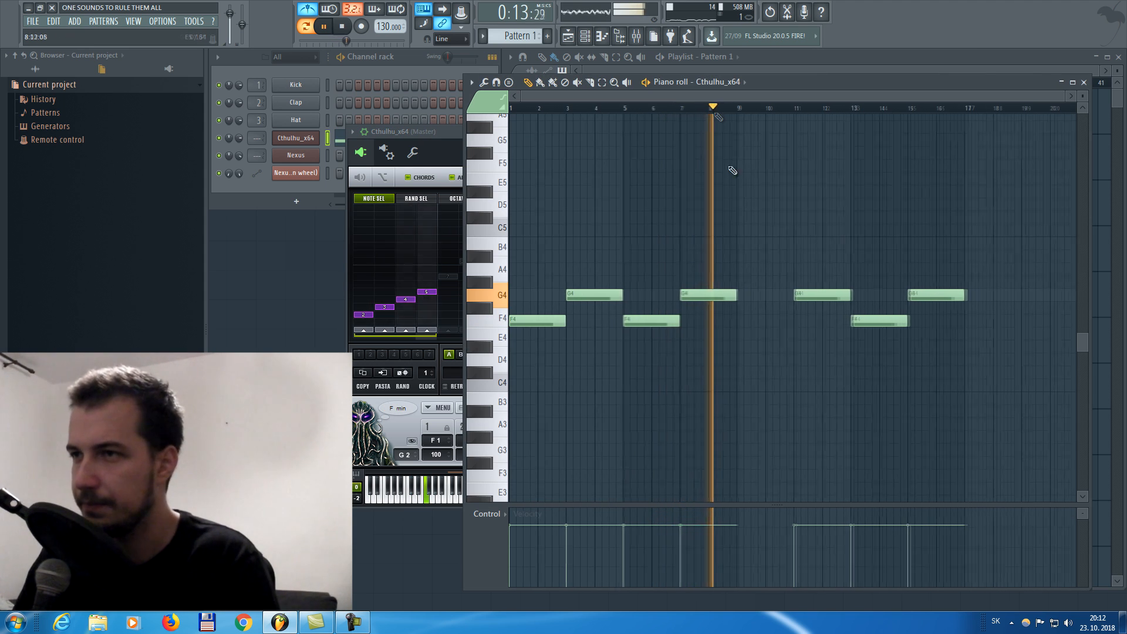
right_click(798, 295)
key("space")
left_click_drag(744, 273, 739, 271)
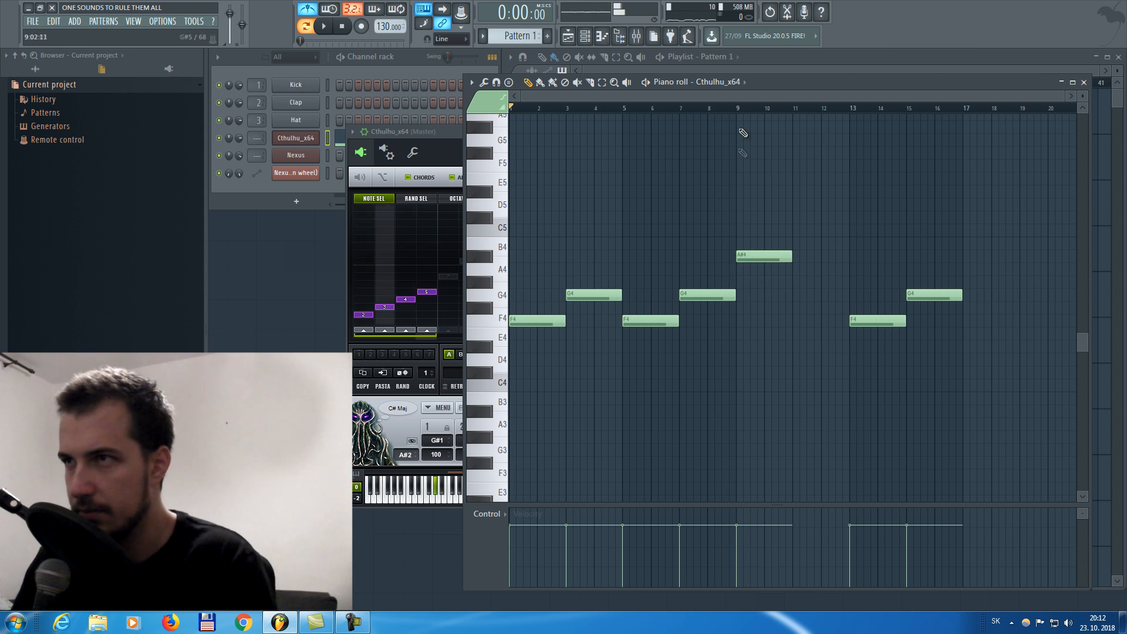
Preview the A#4 note from just before bar 9 and delete the notes at bars 13 and 15
left_click(723, 108)
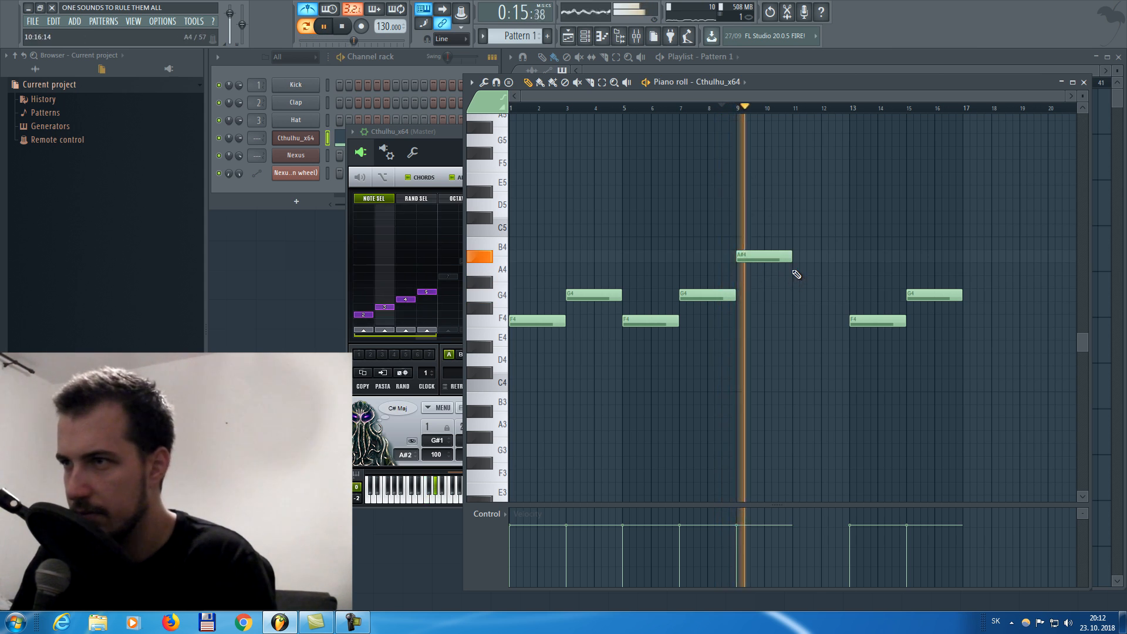
right_click(880, 320)
right_click(933, 294)
Audition several pitches for a two-bar note at bar 11, including A4, B4 and G#4, and settle on D#4
left_click(805, 270)
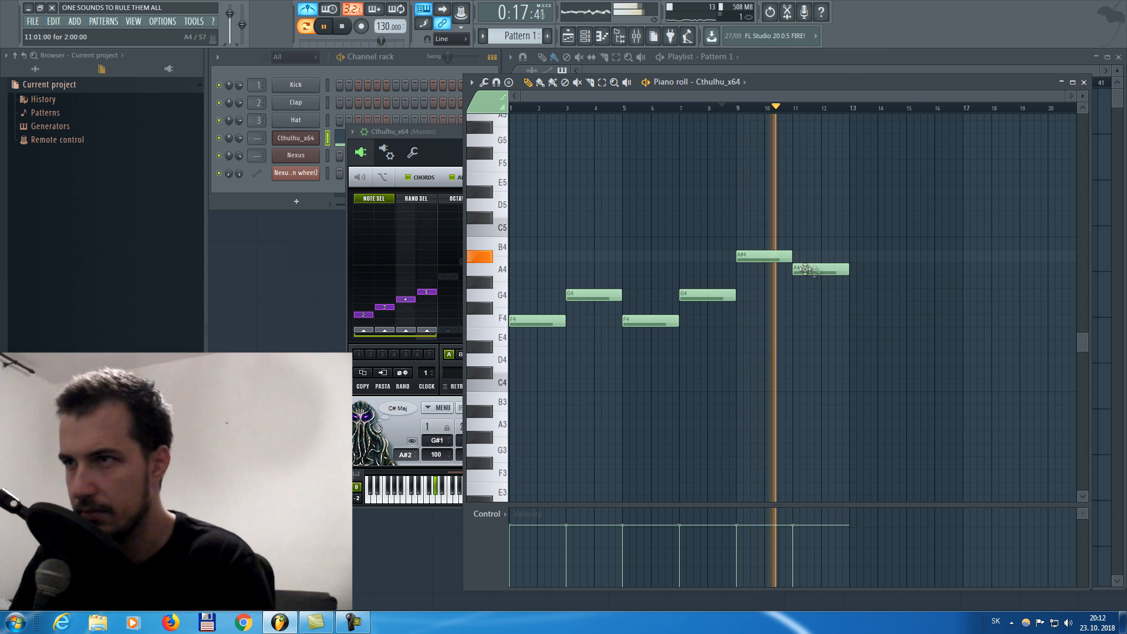
key("space")
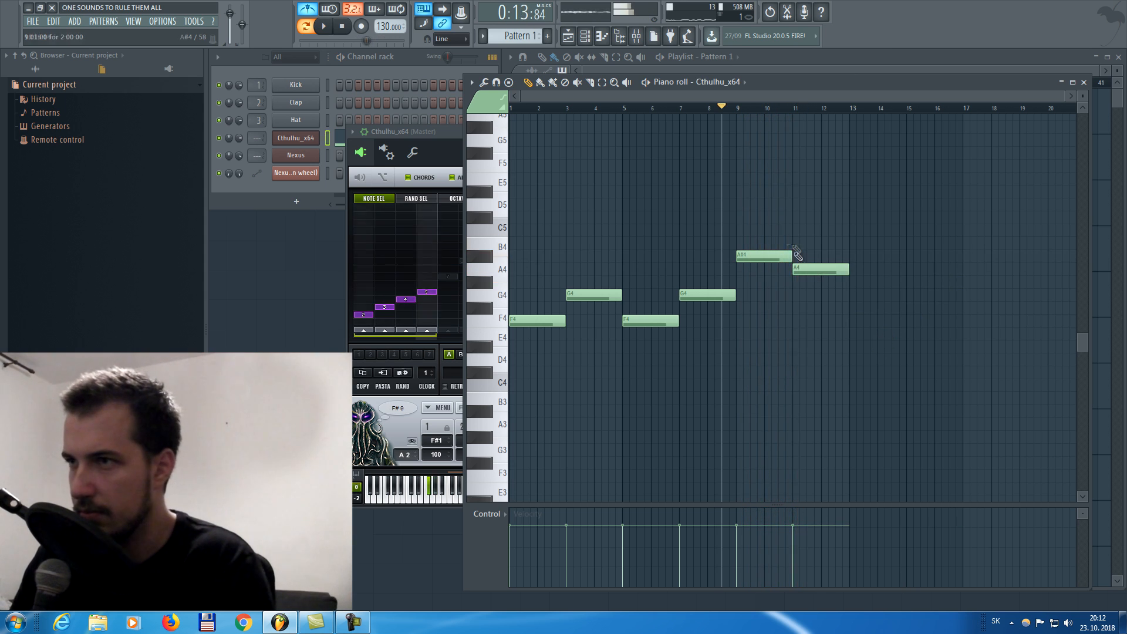
left_click(792, 108)
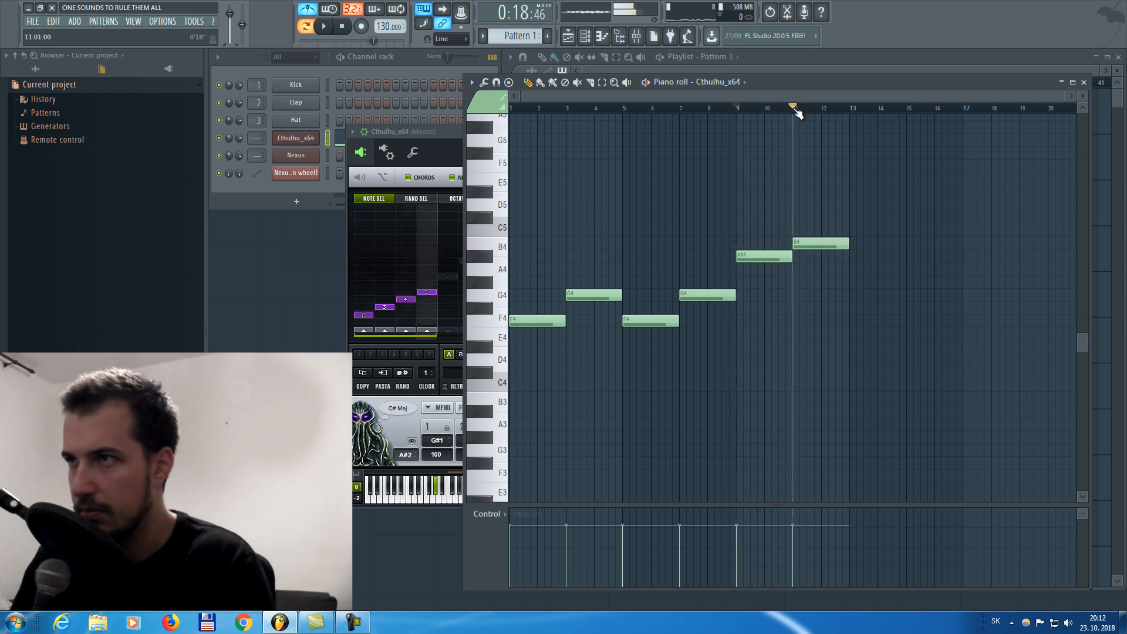
right_click(808, 243)
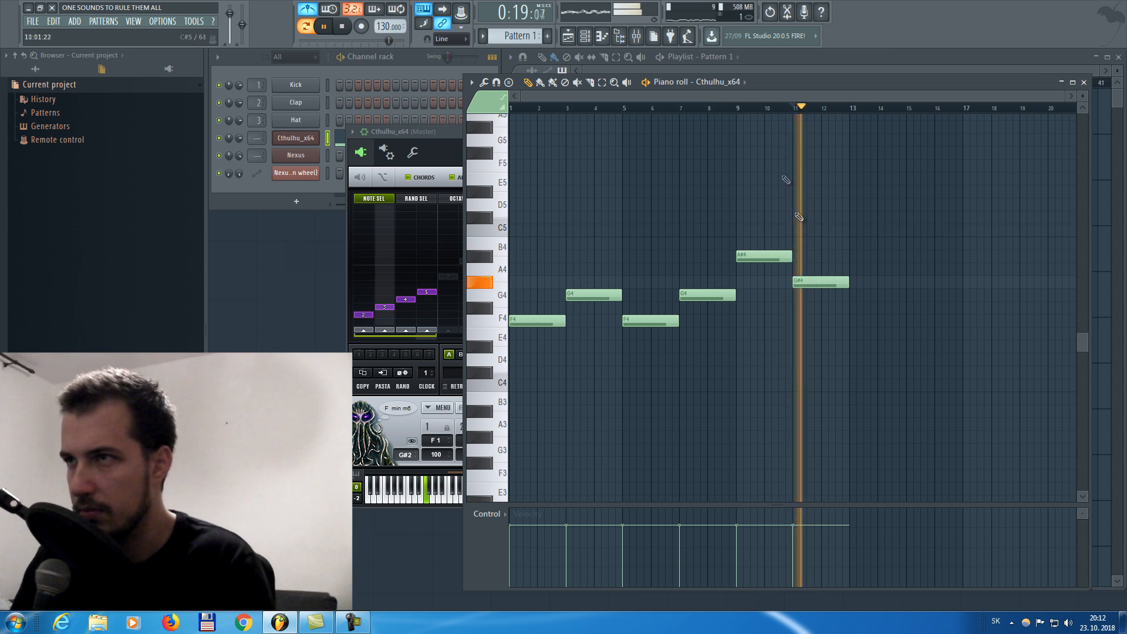
key("space")
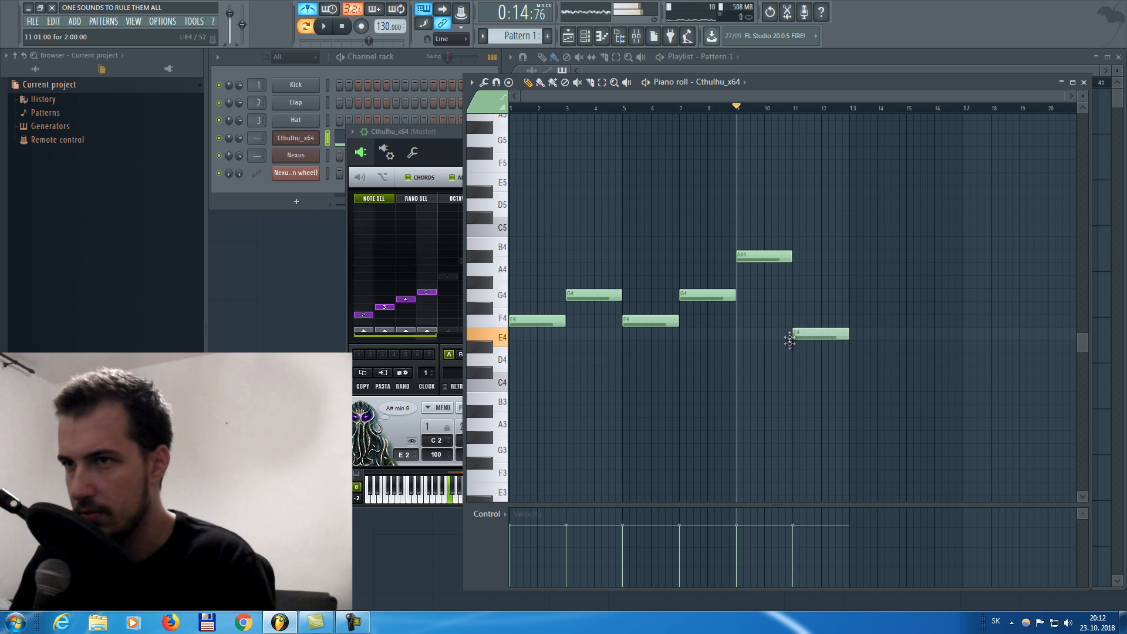
key("space")
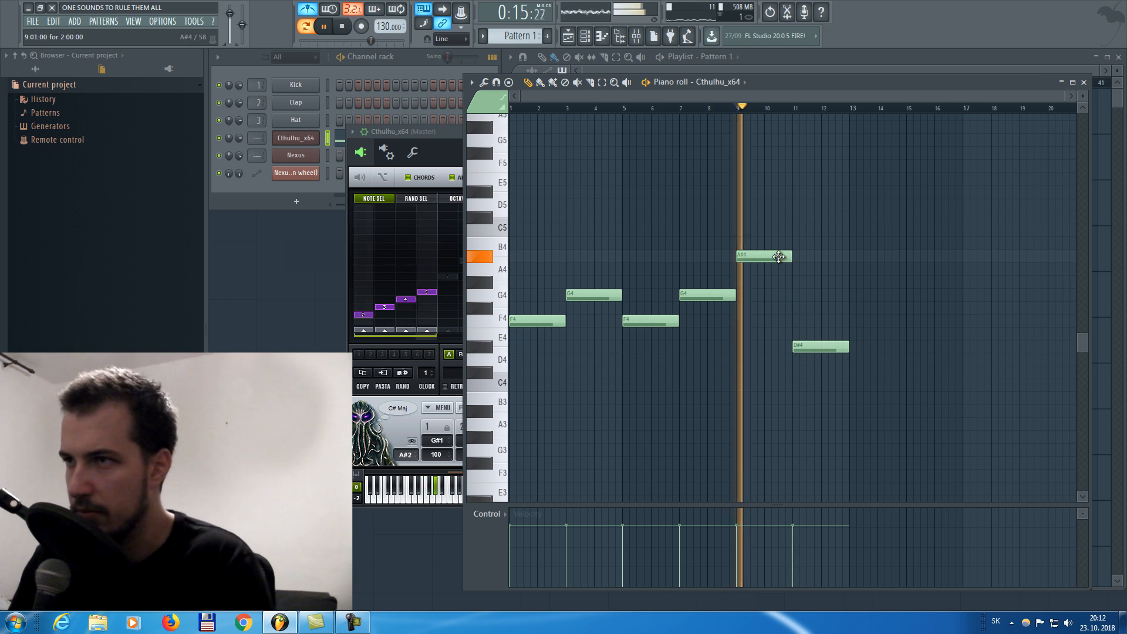
Duplicate the A#4 and D#4 notes into bars 13 to 16, deselect them and preview from bar 9
left_click_drag(883, 215, 780, 352)
key("ctrl+b")
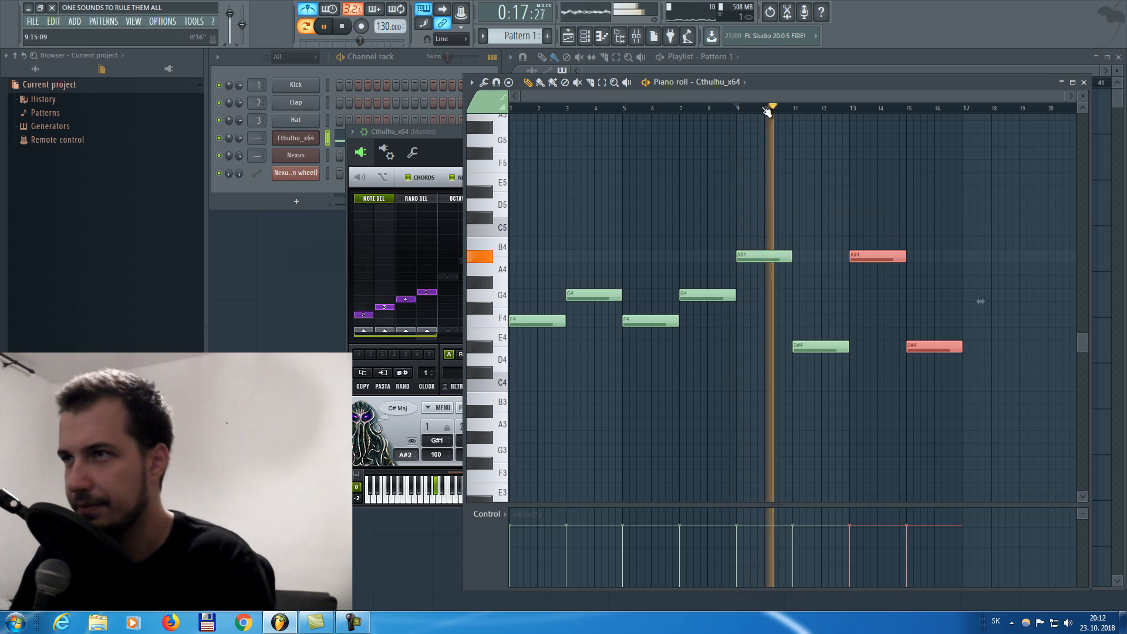
key("ctrl+d")
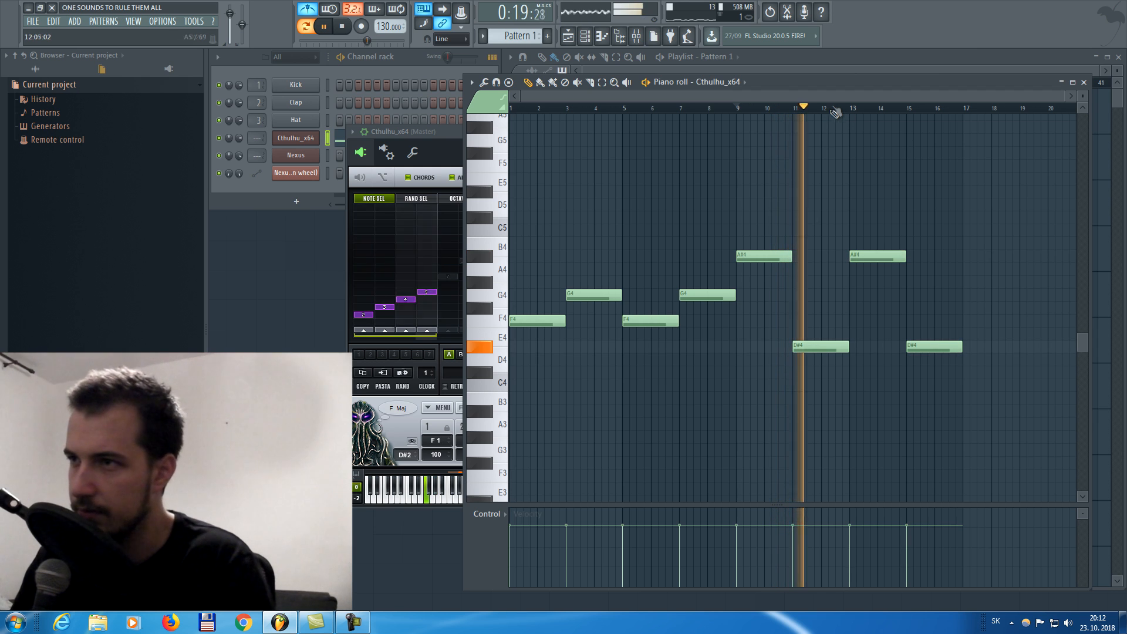
key("space")
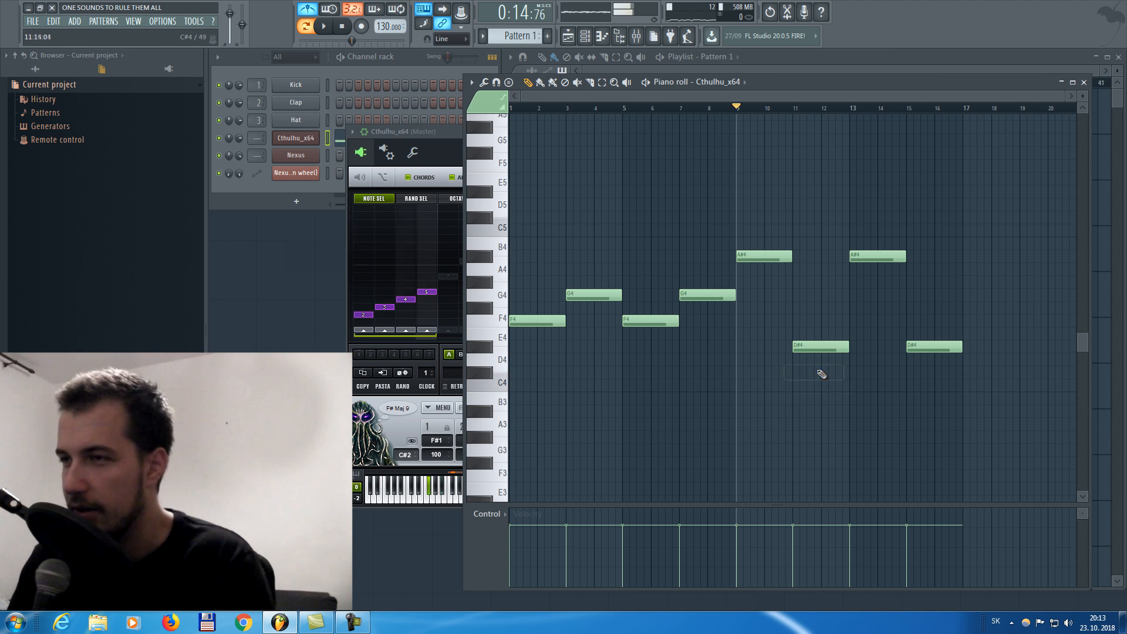
key("space")
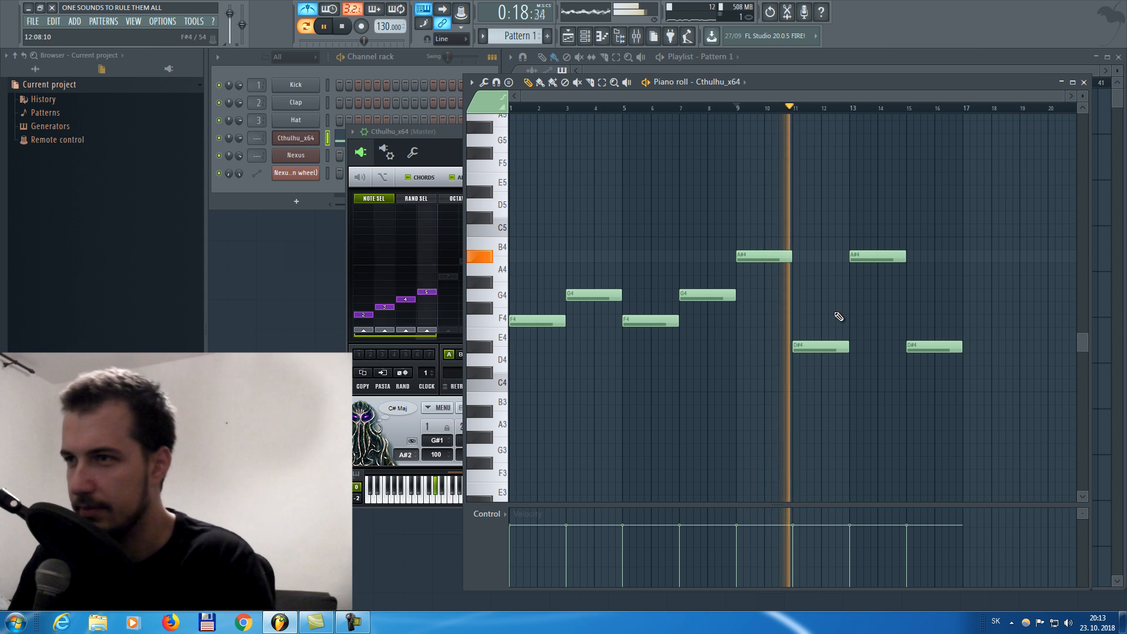
Replace the A#4 note at bar 13 with C#4 and raise the D#4 note at bar 15 to G4
right_click(863, 256)
left_click(860, 372)
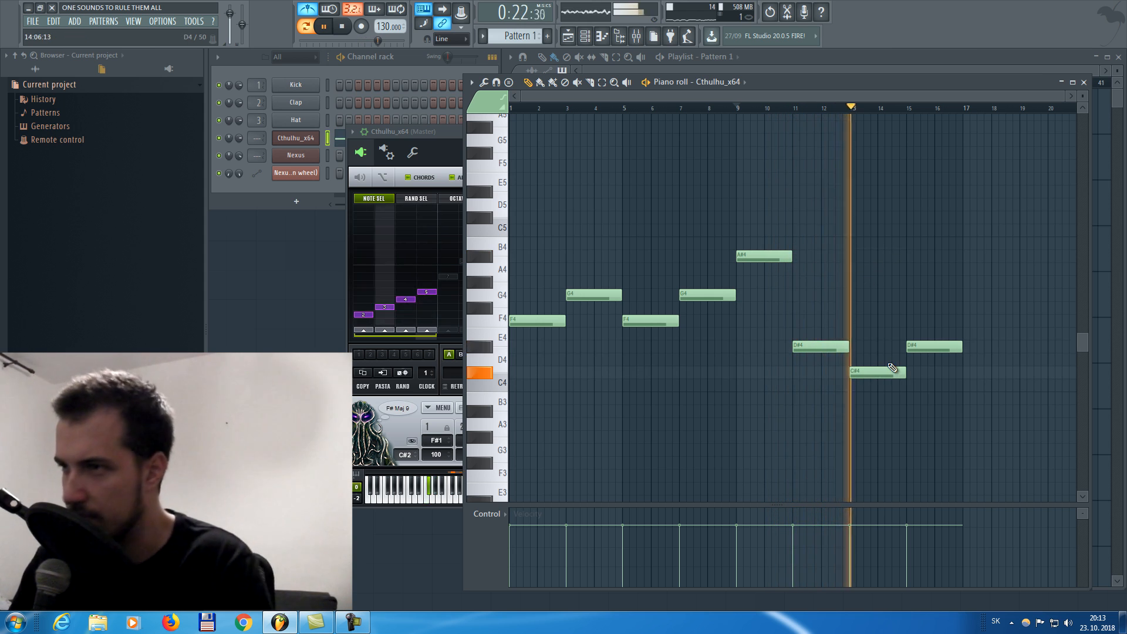
left_click_drag(924, 347, 927, 298)
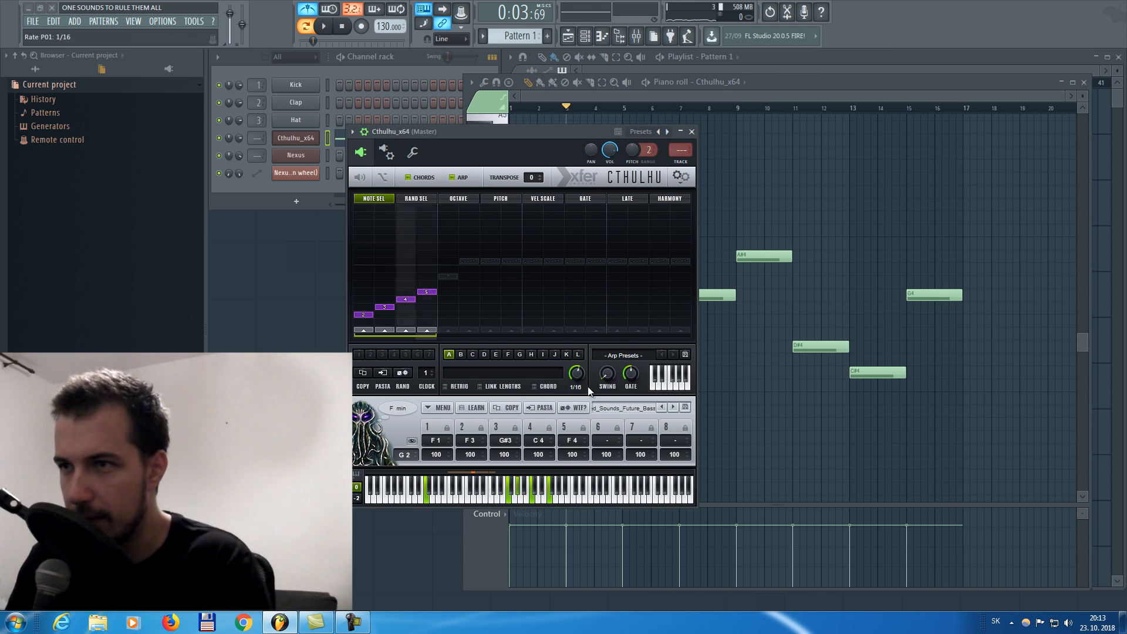
Play the pattern from bar 1 and check it against Cthulhu's arpeggiator
right_click(830, 174)
key("space")
key("space")
left_click(511, 108)
key("space")
left_click(456, 134)
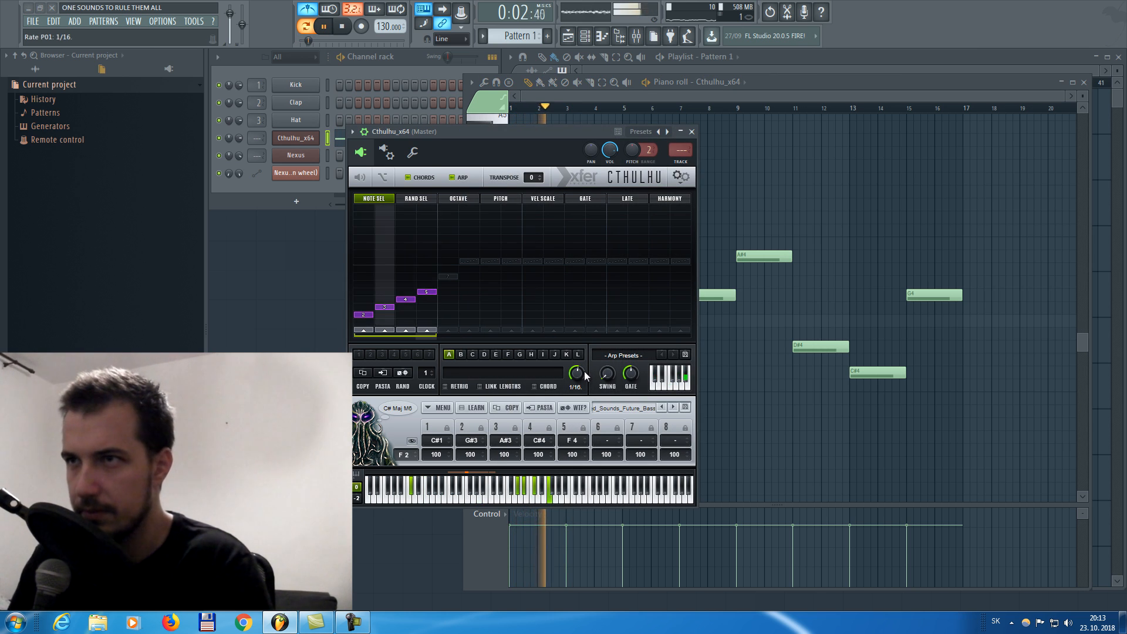
right_click(764, 214)
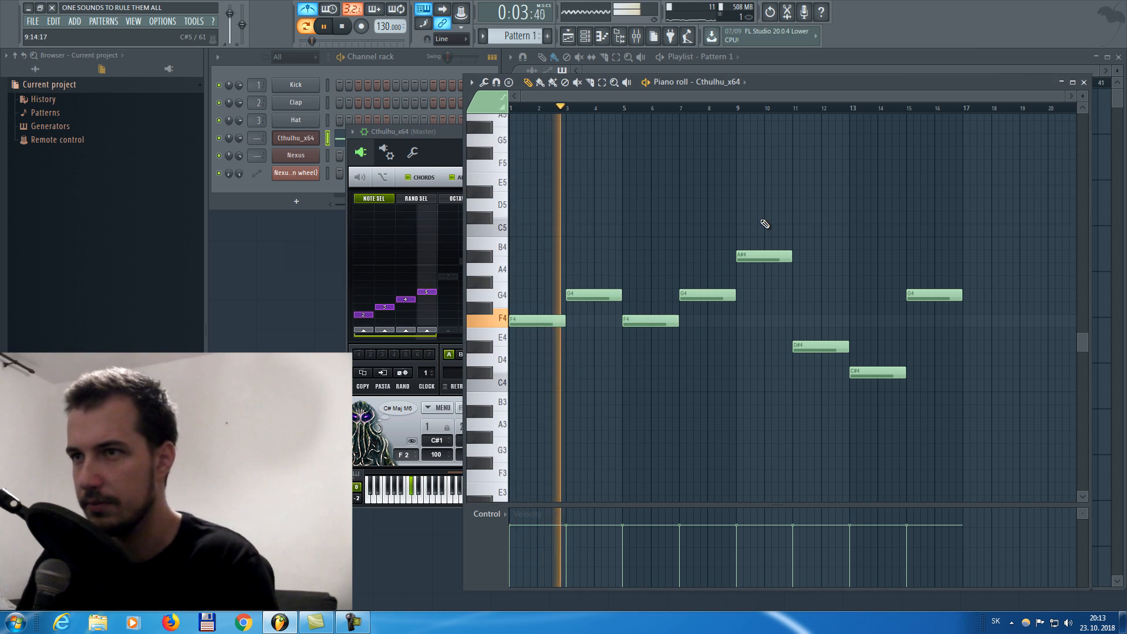
Turn off the metronome and set the project tempo to 110 BPM
left_click(440, 132)
left_click(307, 9)
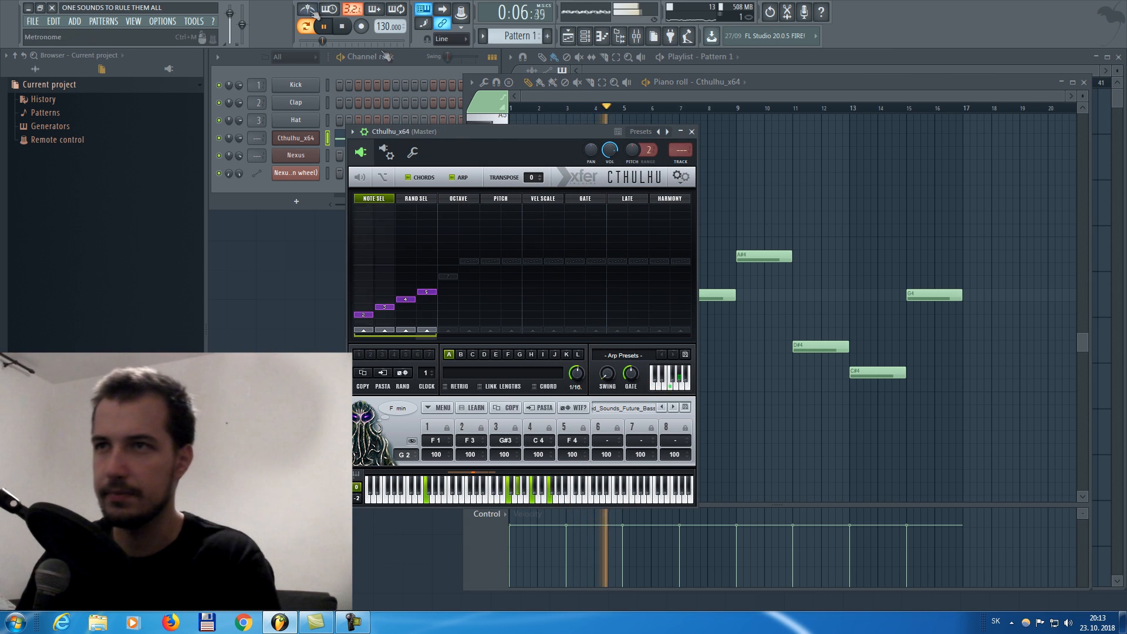
right_click(785, 190)
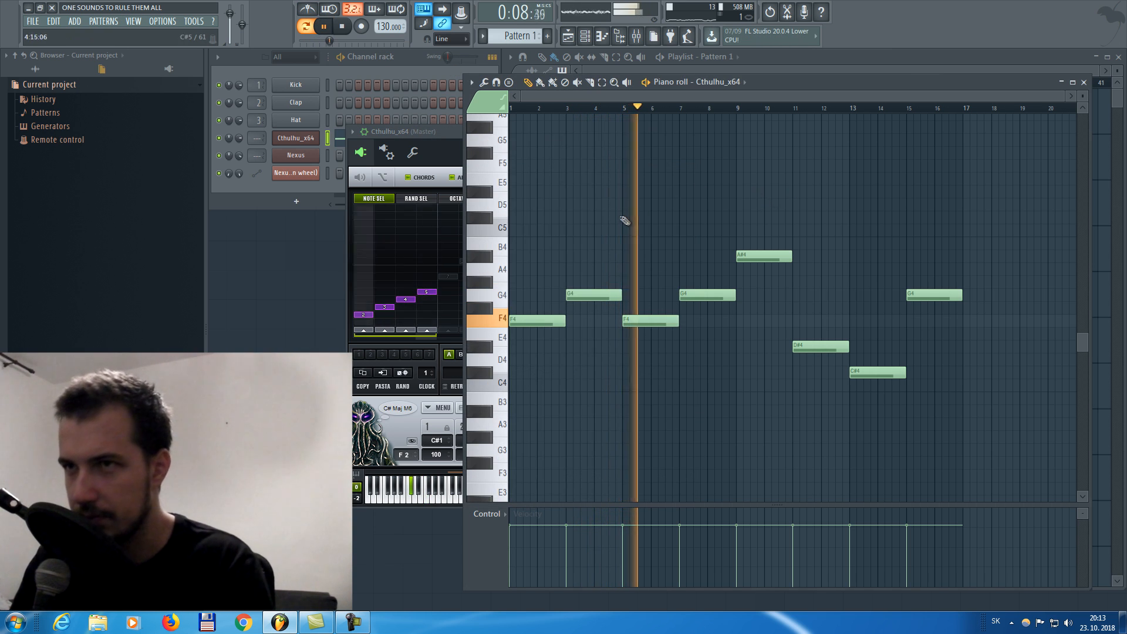
left_click(431, 132)
left_click_drag(382, 26, 392, 69)
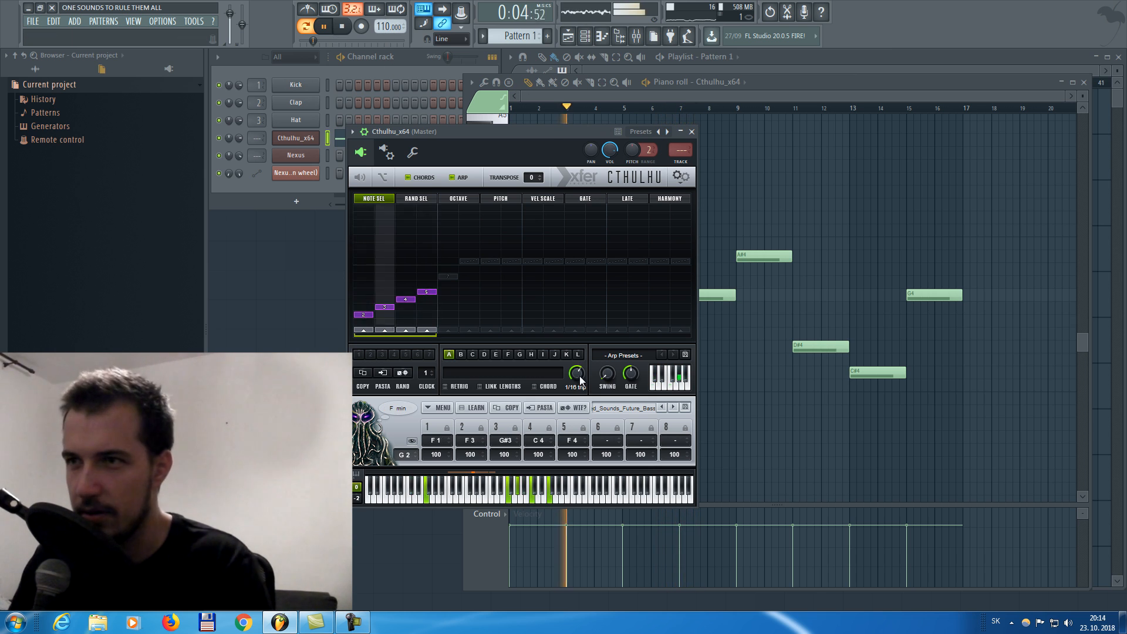
Set the Cthulhu arpeggiator rate to 1/16, listen to the pattern and stop playback
left_click_drag(581, 385, 580, 382)
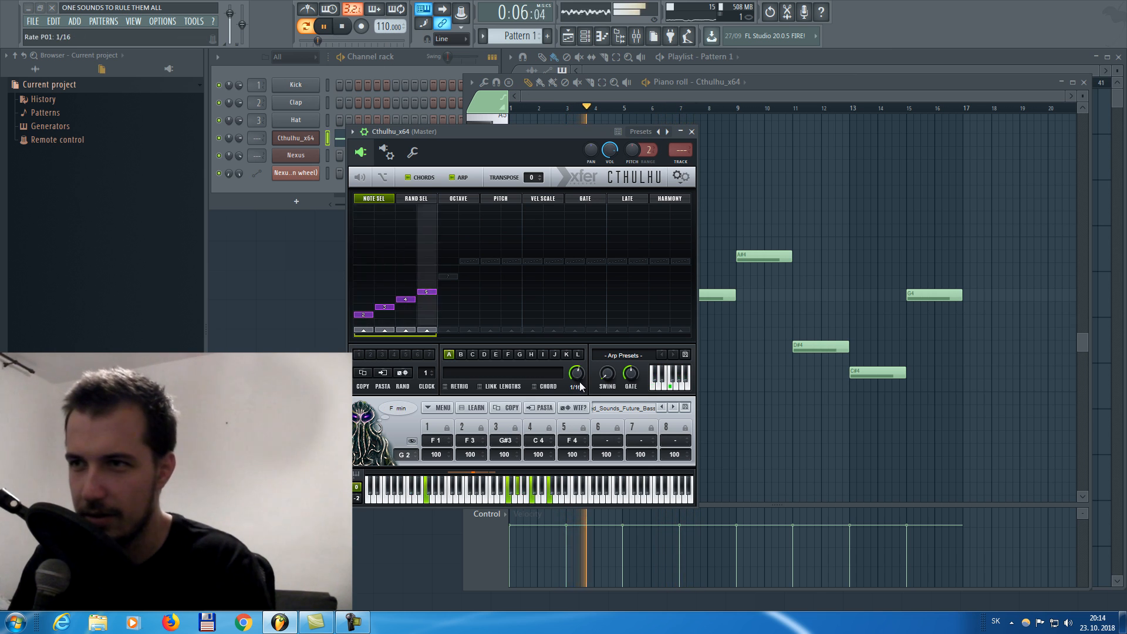
left_click(824, 252)
left_click(739, 190)
right_click(735, 189)
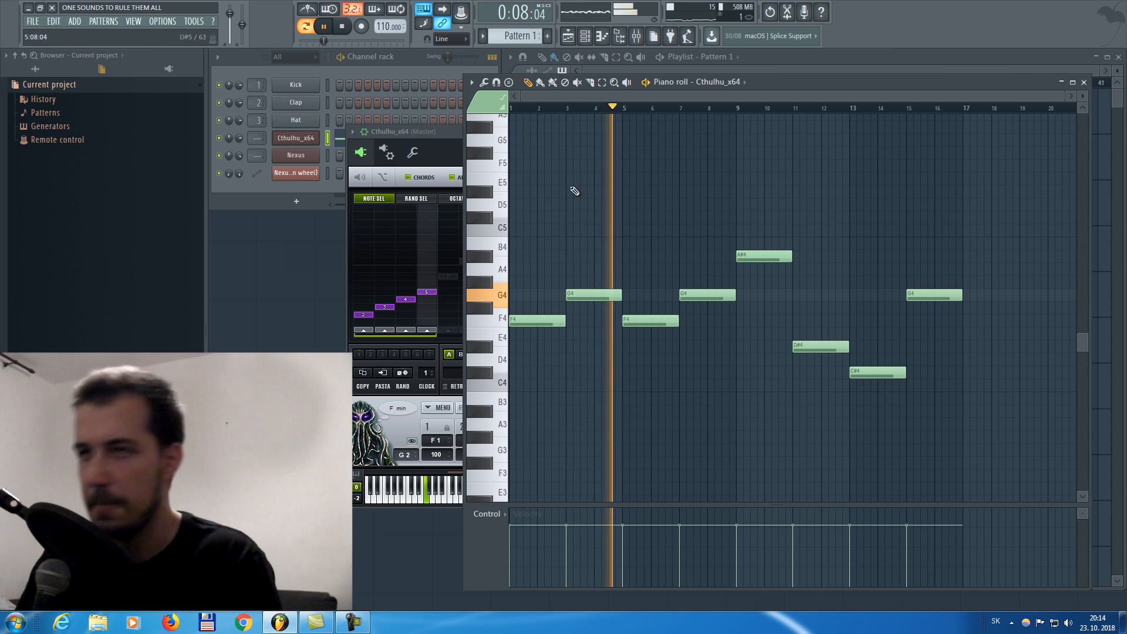
left_click(456, 212)
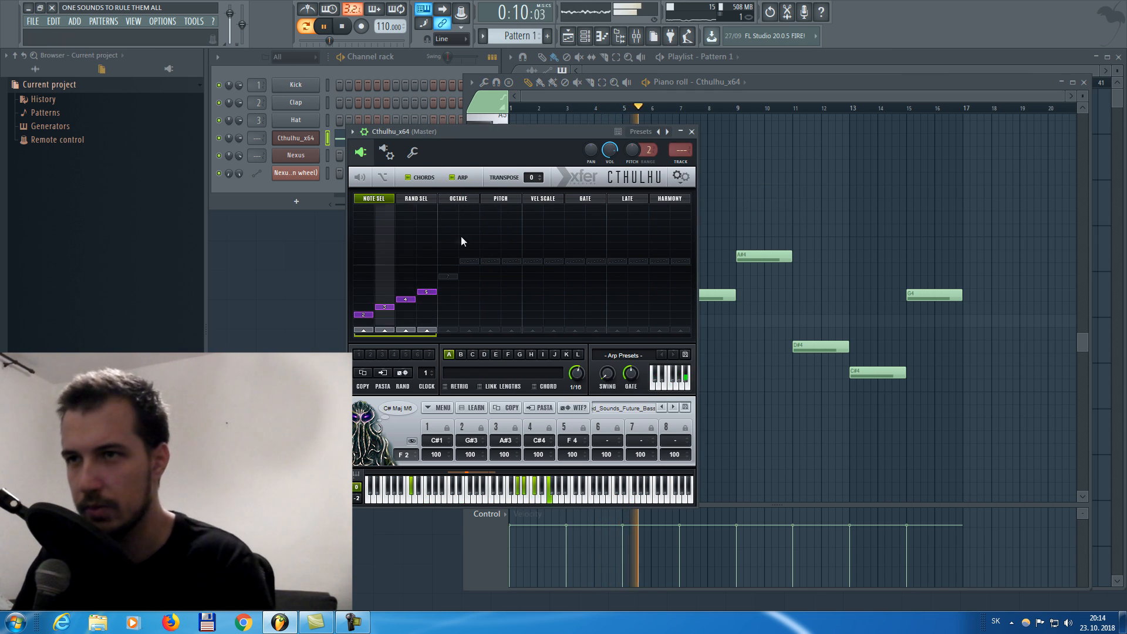
key("space")
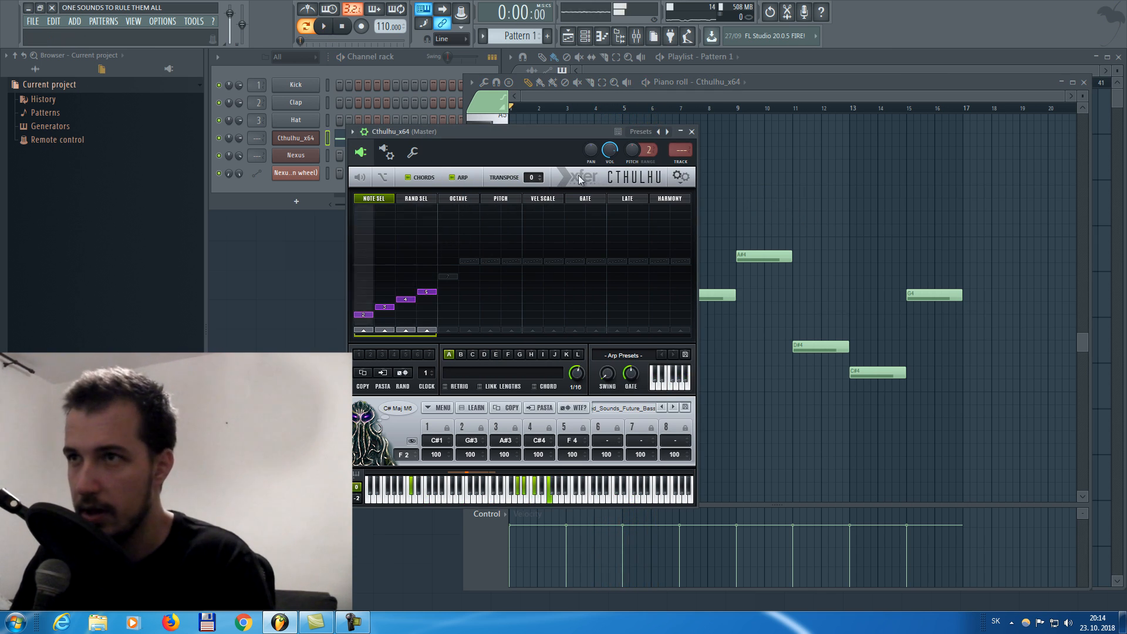
Transpose Cthulhu by -5 and preview the pattern from bar 1 with the playlist in view
left_click_drag(533, 177, 535, 201)
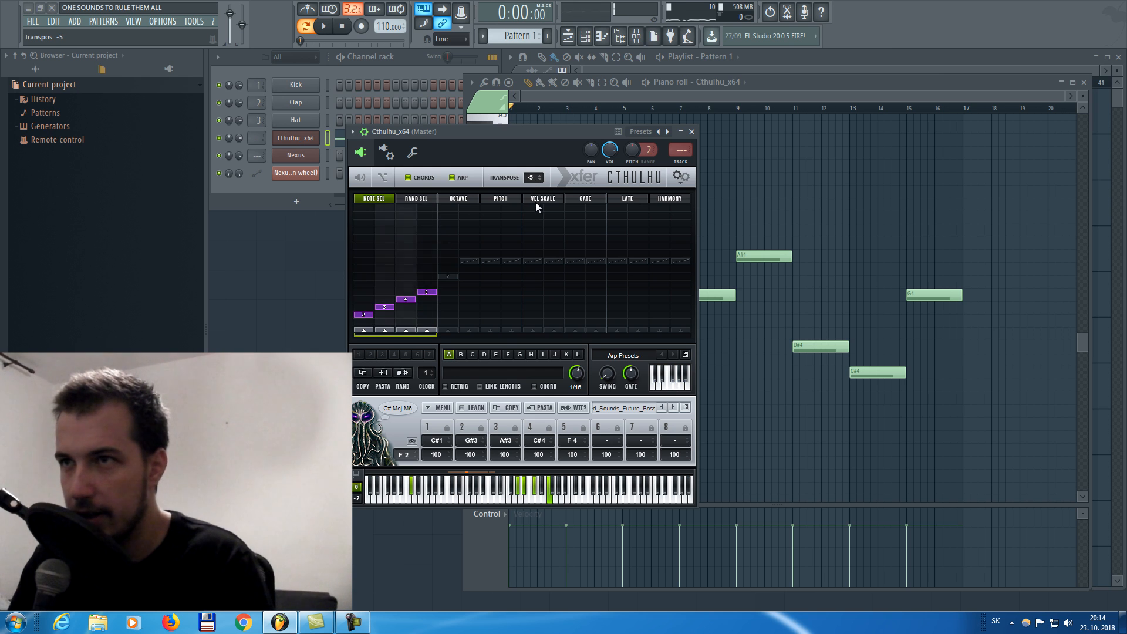
right_click(796, 178)
left_click(548, 108)
key("space")
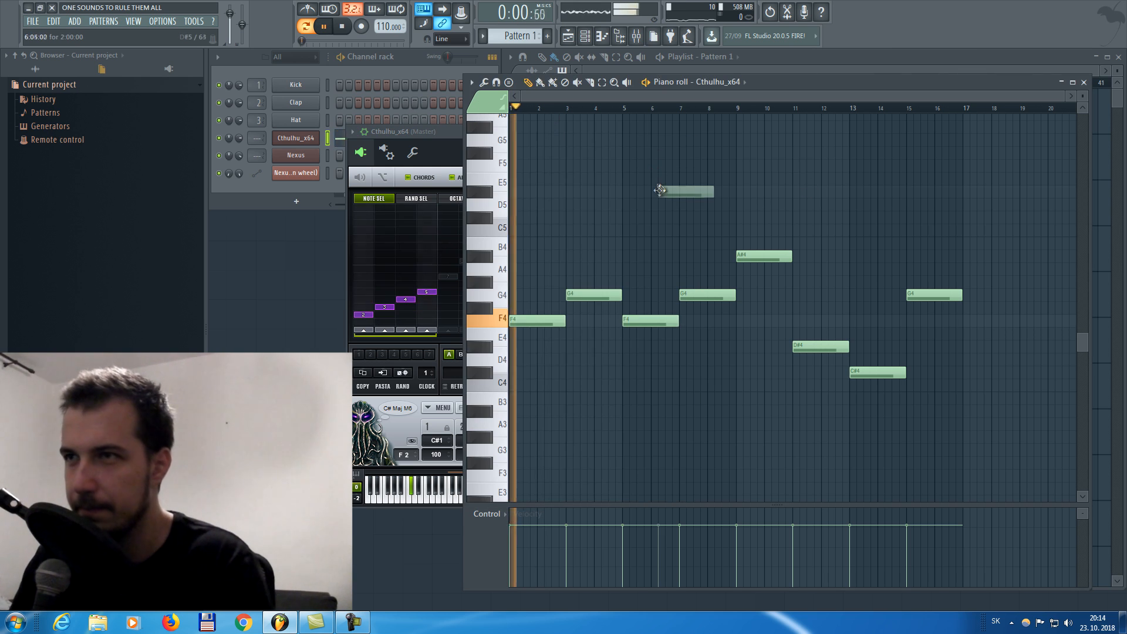
left_click(241, 153)
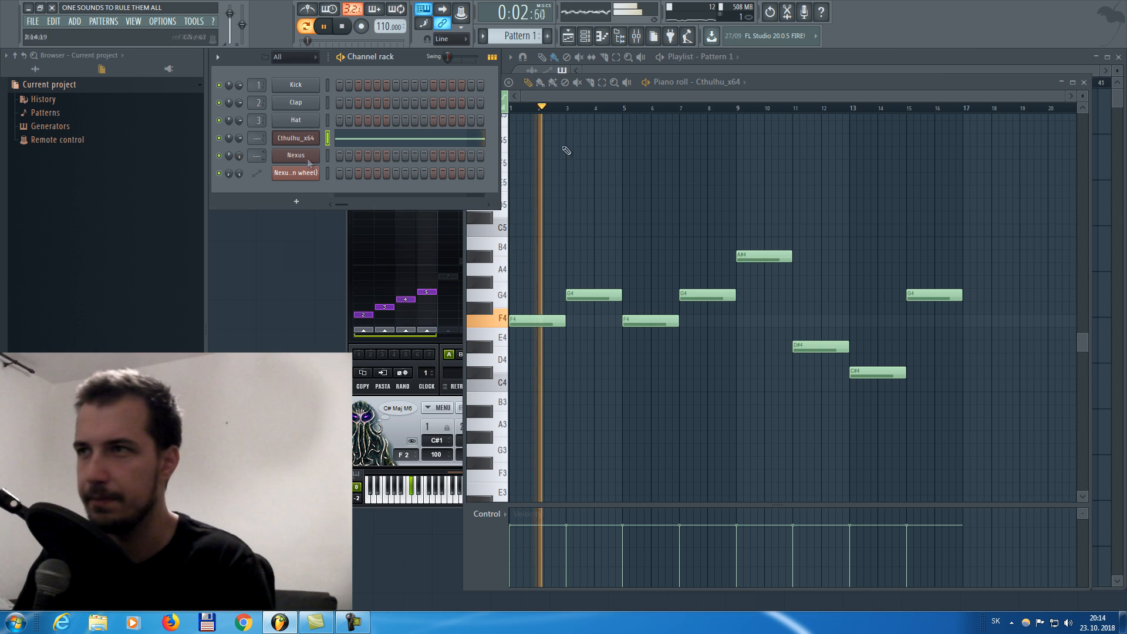
left_click(862, 61)
left_click(802, 212, "ctrl")
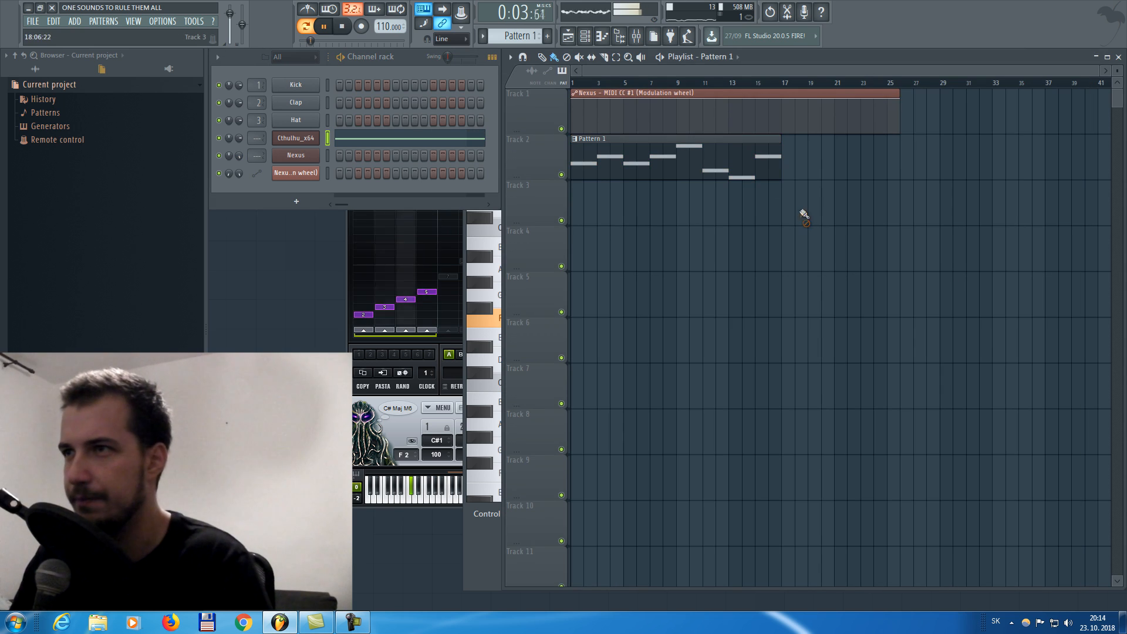
key("space")
In song mode, trim the Nexus modulation wheel automation clip to end at bar 17 and lower its end point to the minimum
left_click(604, 91)
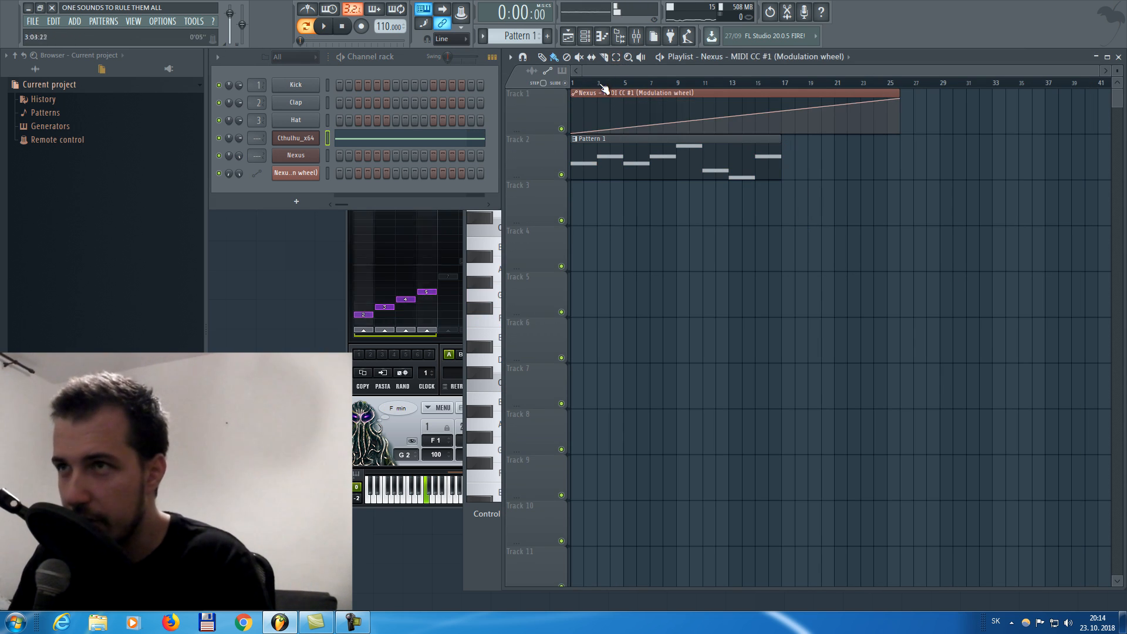
key("l")
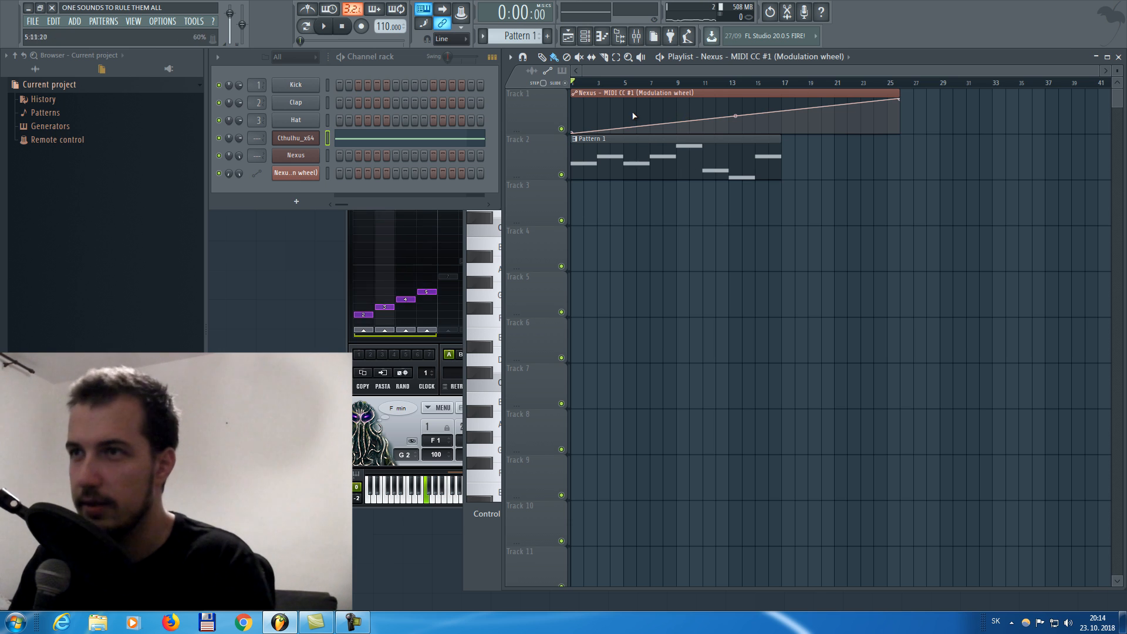
key("space")
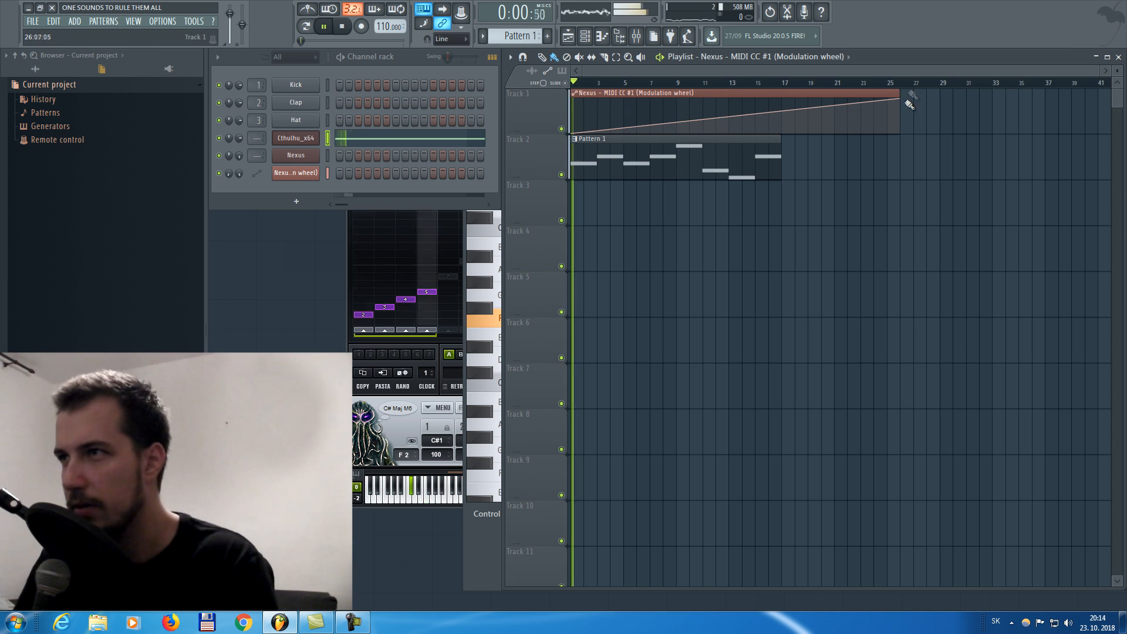
left_click_drag(899, 99, 782, 87)
left_click_drag(780, 100, 783, 126)
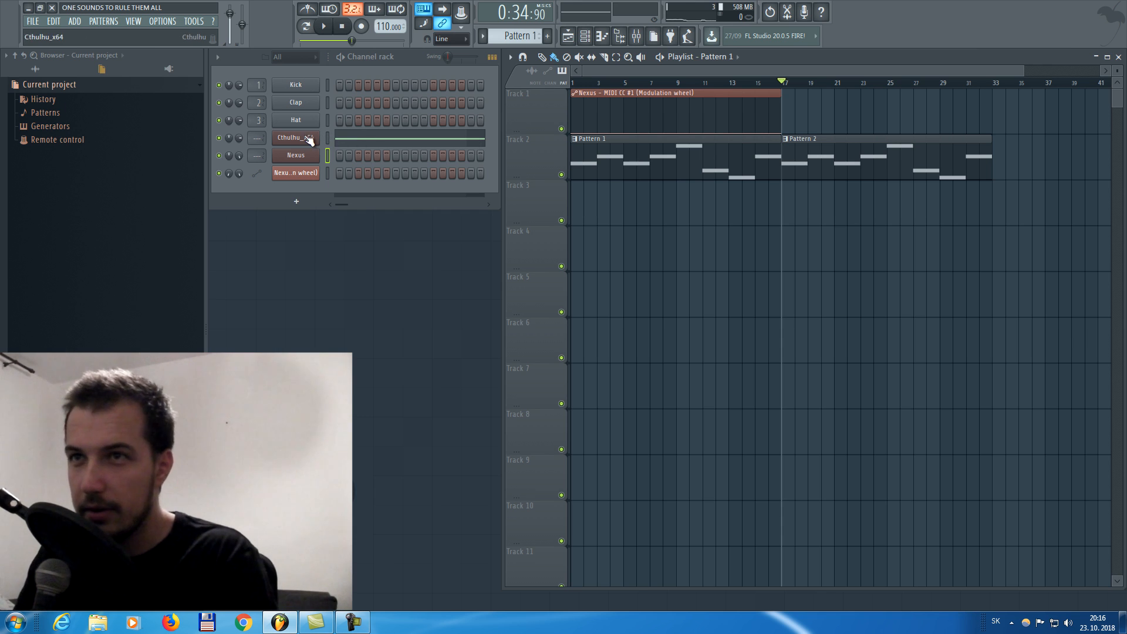
Clone the Cthulhu_x64 channel and check the clone's MIDI output port settings
right_click(300, 139)
left_click(339, 228)
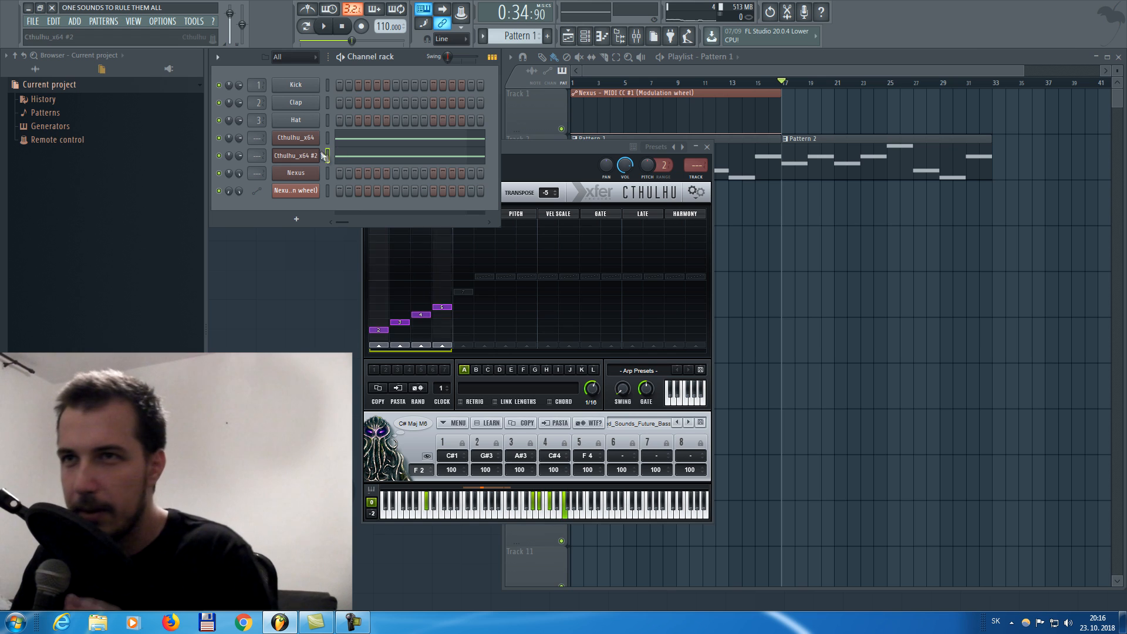
left_click(302, 156)
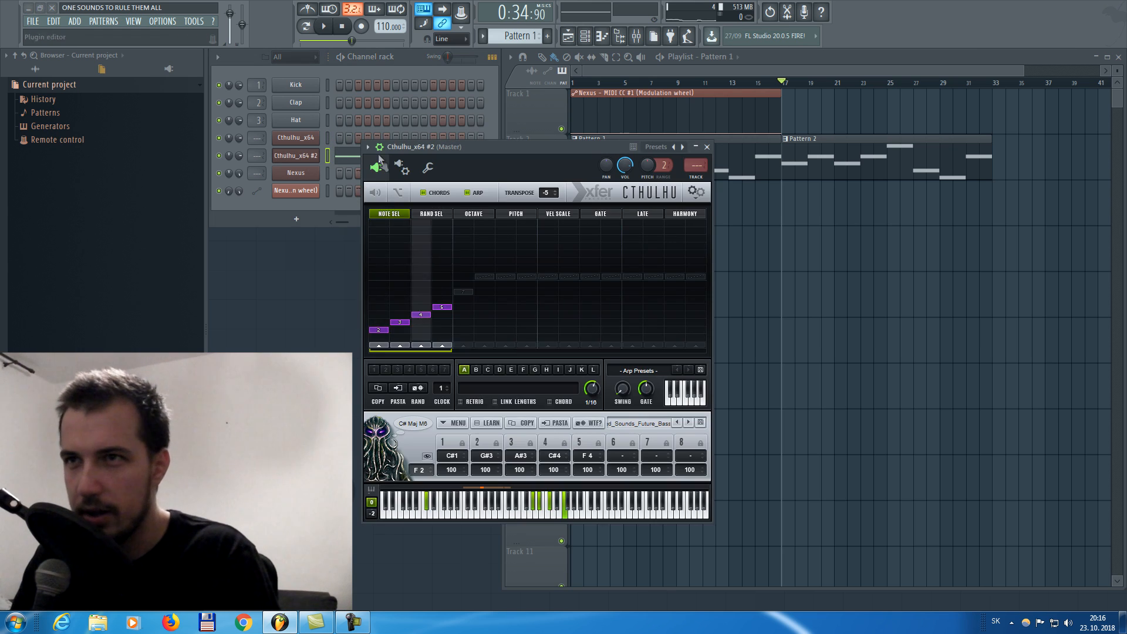
left_click(402, 168)
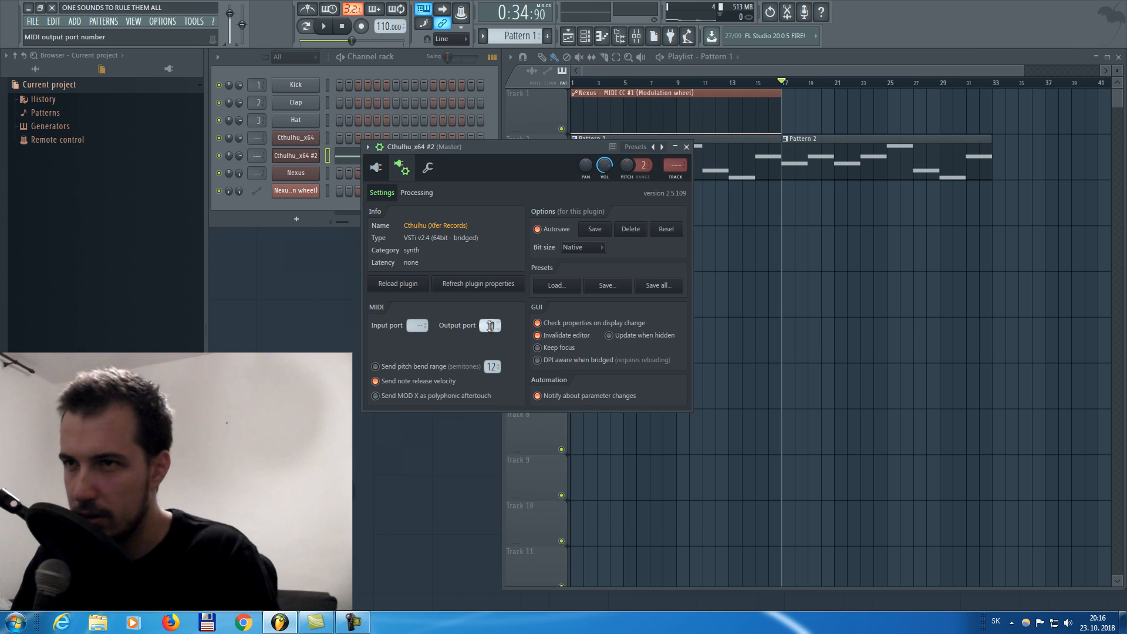
left_click(377, 168)
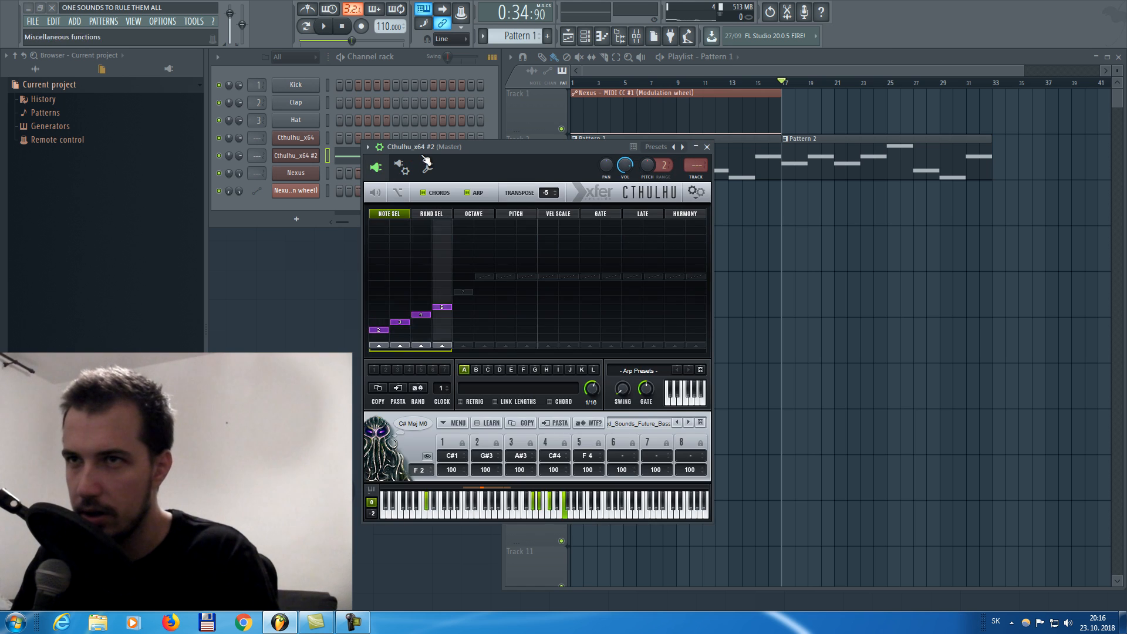
left_click(402, 167)
left_click(410, 60)
left_click(308, 156)
left_click(376, 168)
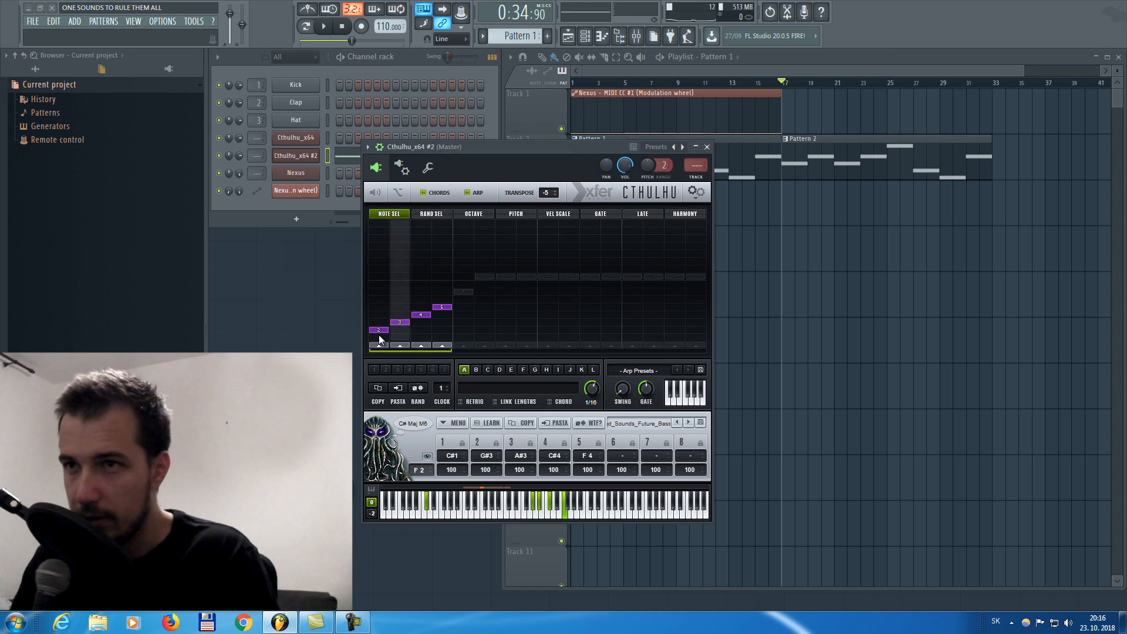
Lower the four arpeggiator steps of Cthulhu_x64 #2 by one note each and start playback
left_click(381, 339)
left_click(401, 331)
left_click(423, 323)
left_click(442, 315)
key("space")
Raise the second, third and fourth arpeggiator steps of Cthulhu_x64 #2 by one note each
left_click(401, 322)
left_click(422, 315)
left_click(441, 307)
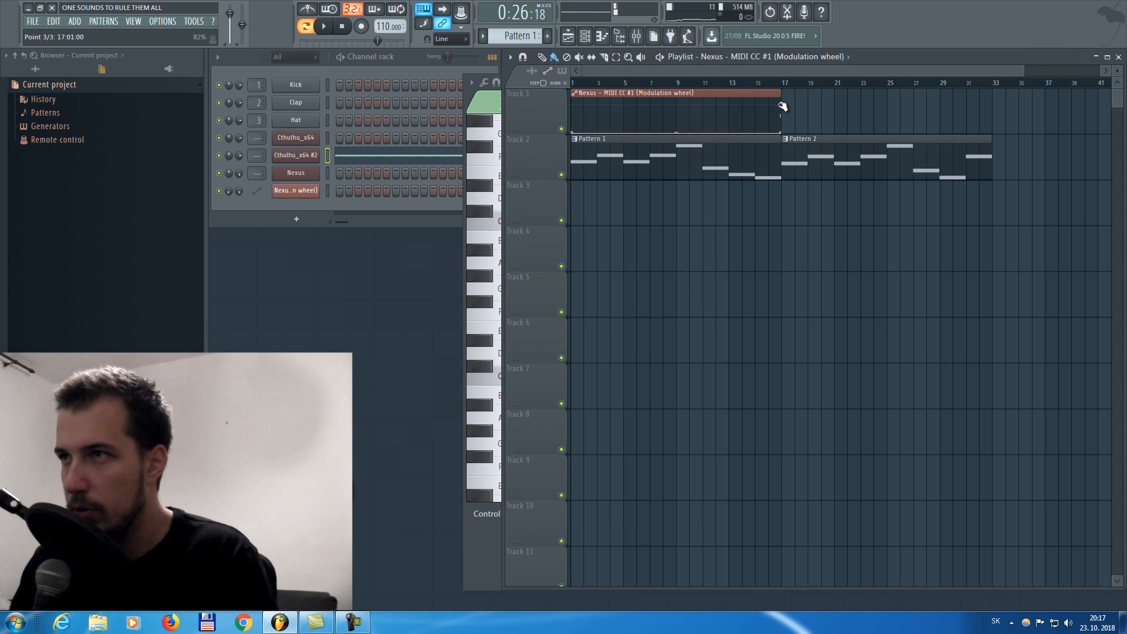
Extend the modulation wheel automation clip to bar 33 and set its upper point at bar 17 to about 45%
left_click_drag(781, 105, 947, 87)
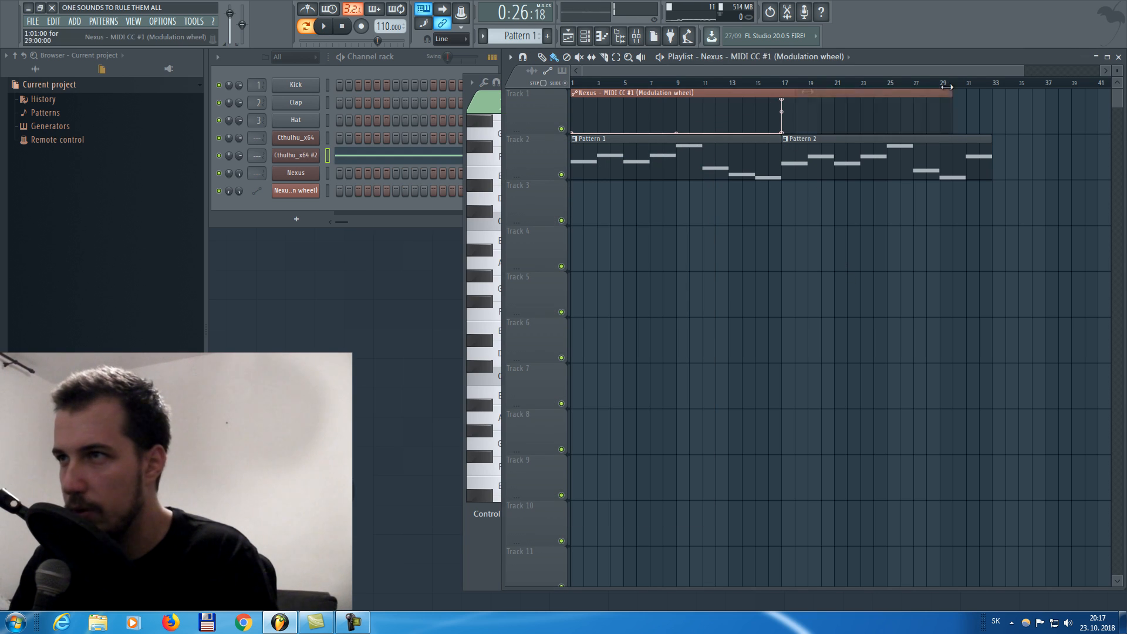
left_click(989, 105)
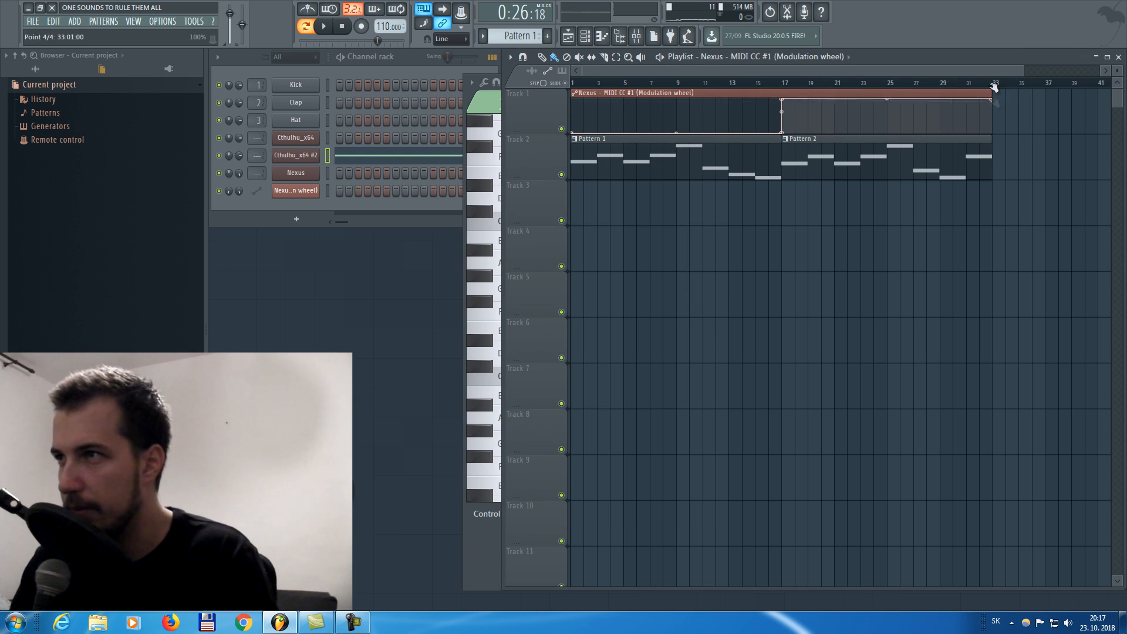
key("space")
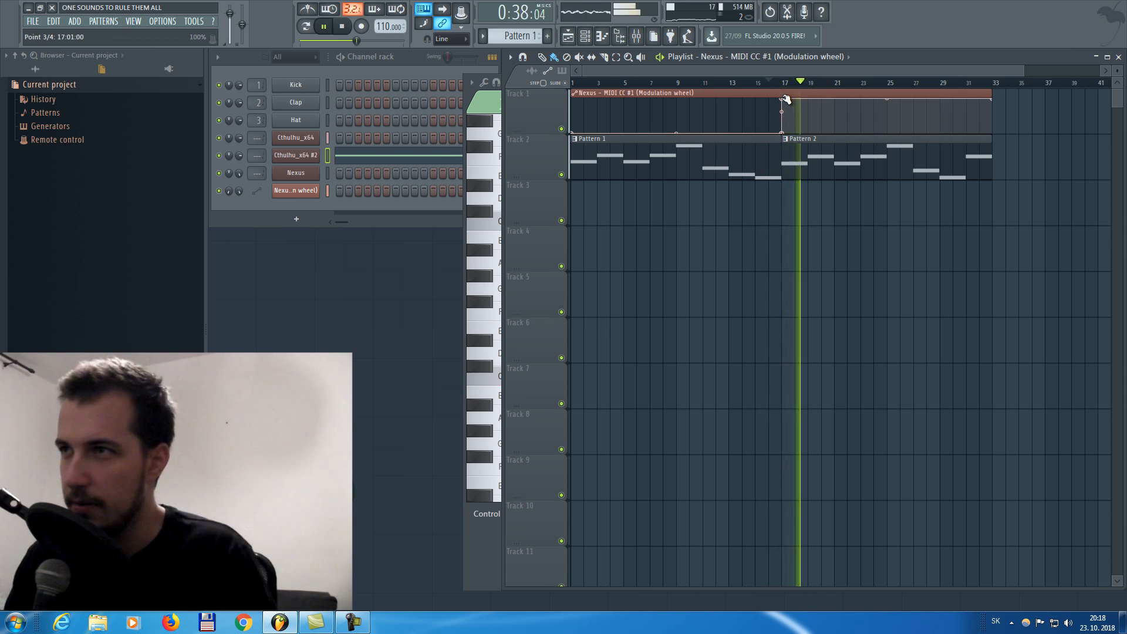
left_click_drag(786, 99, 785, 118)
key("space")
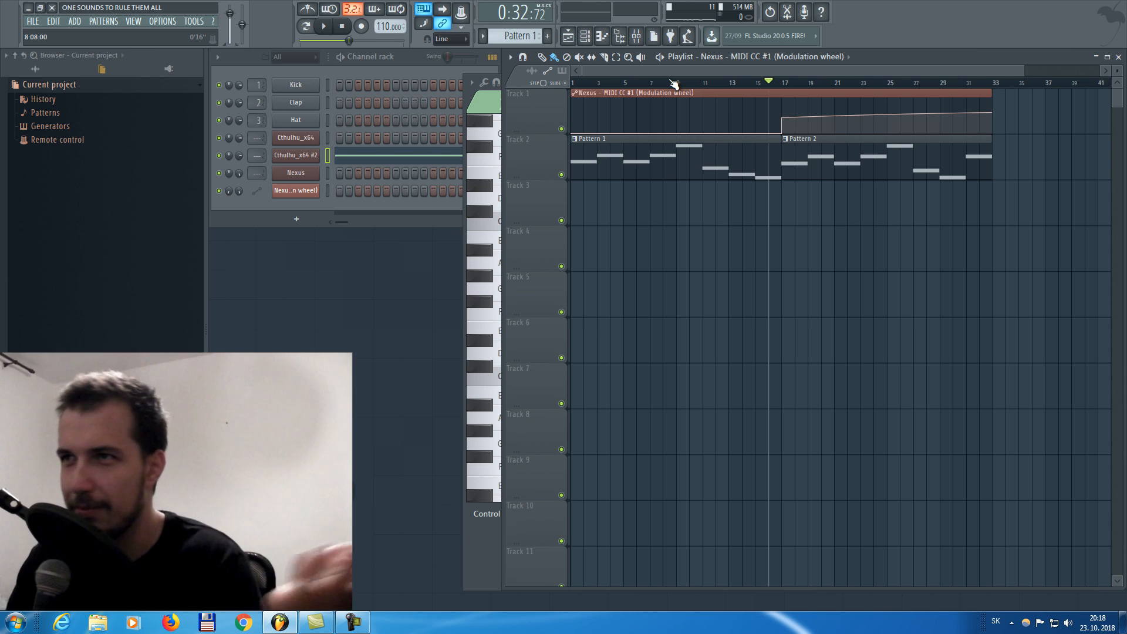
Play the arrangement around bar 17 and at several spots in Pattern 2 to check the modulation wheel change
left_click(676, 83)
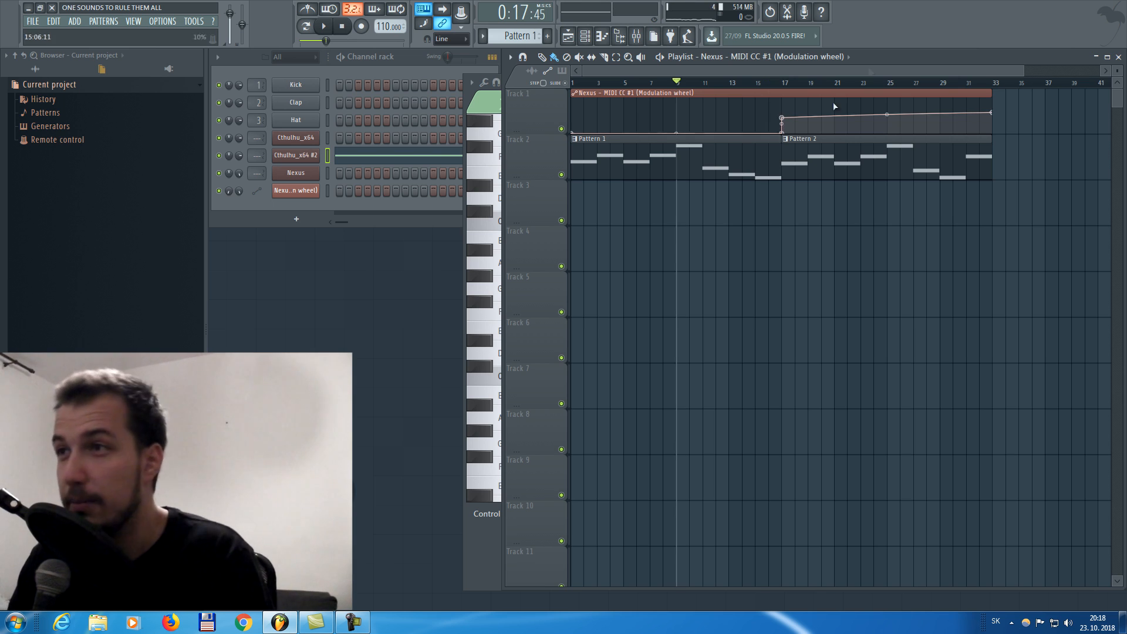
left_click(756, 83)
key("space")
left_click(783, 82)
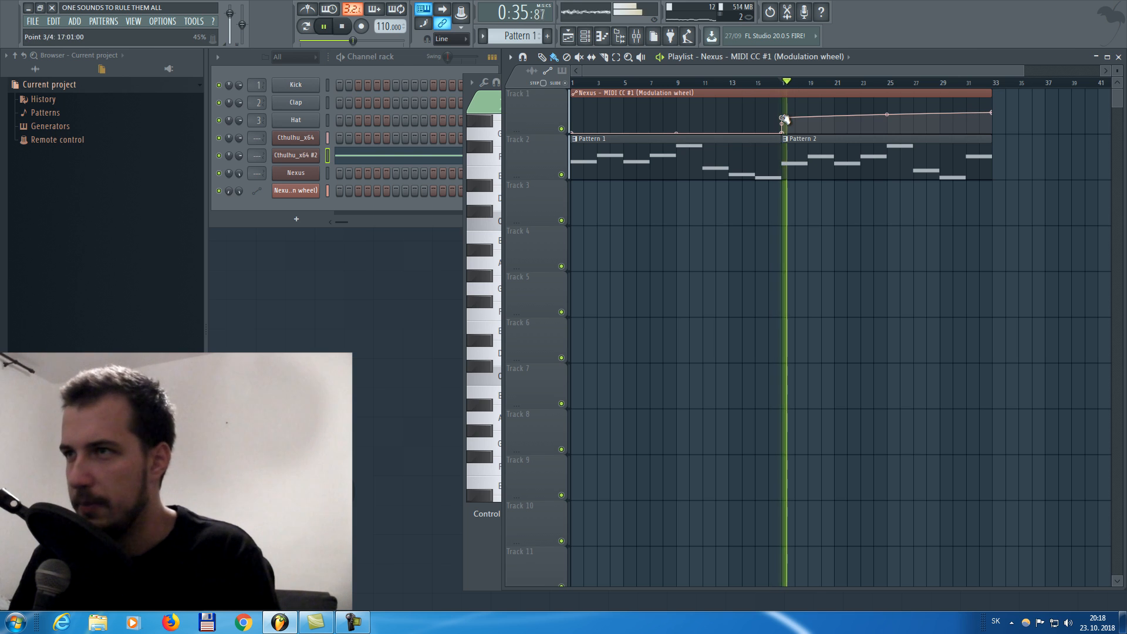
key("space")
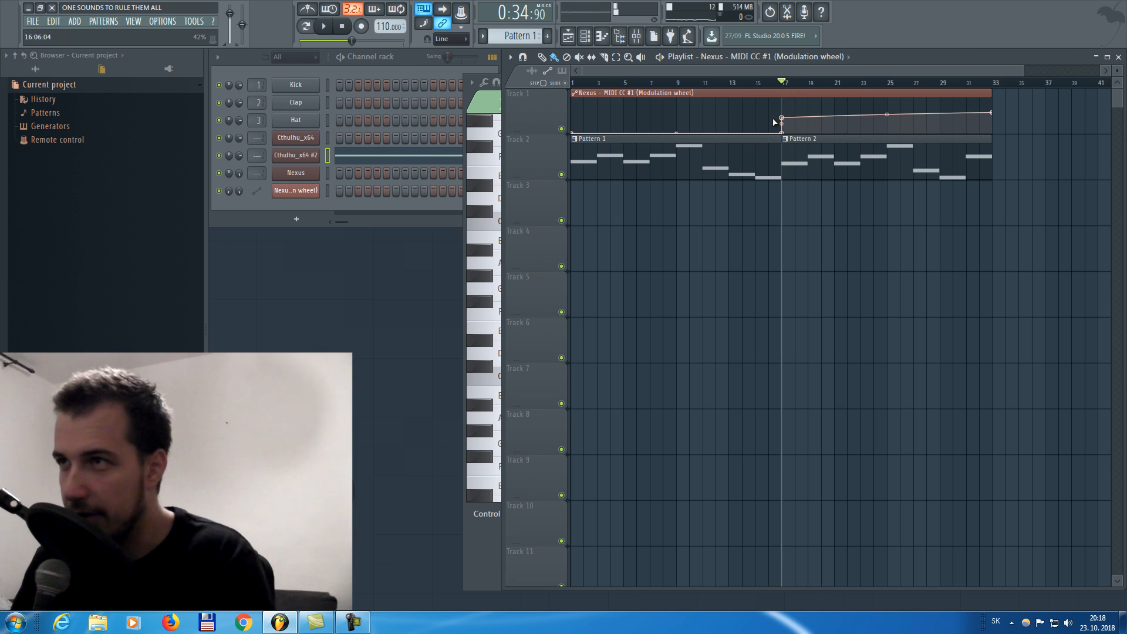
key("space")
left_click(807, 83)
left_click(912, 83)
left_click(965, 83)
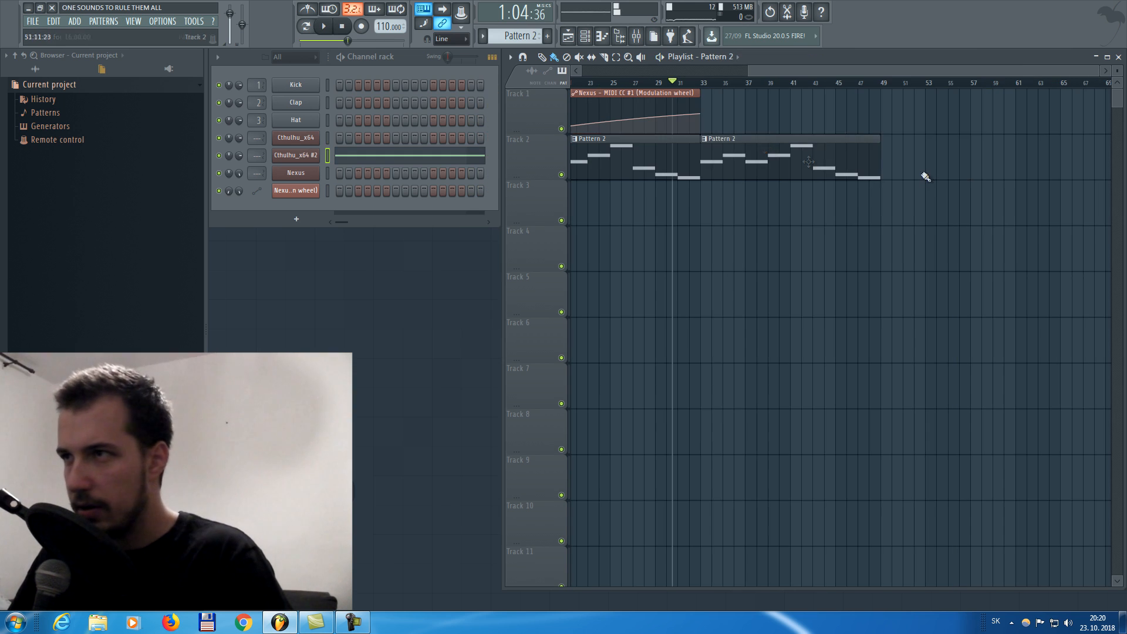
Move all playlist clips 16 bars later so they start at bar 17, and place a Pattern 1 clip at bar 1
left_click_drag(856, 70, 820, 71)
scroll(788, 87, "down", 3)
left_click_drag(1004, 85, 560, 83)
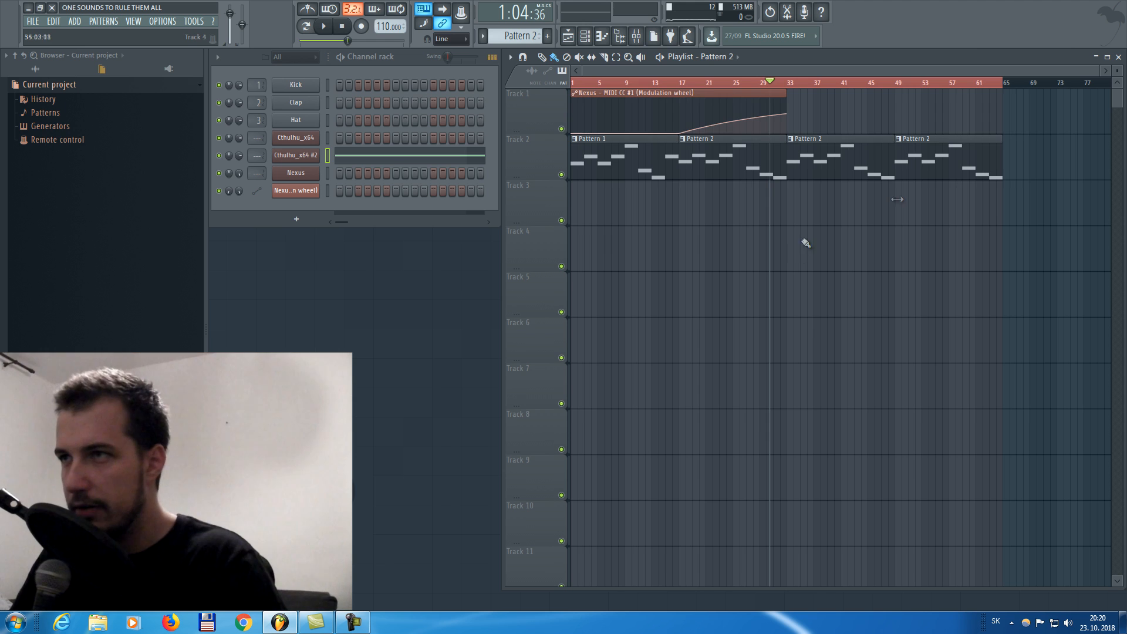
left_click(658, 83, "ctrl")
left_click_drag(1002, 118, 628, 164)
left_click_drag(629, 165, 738, 165)
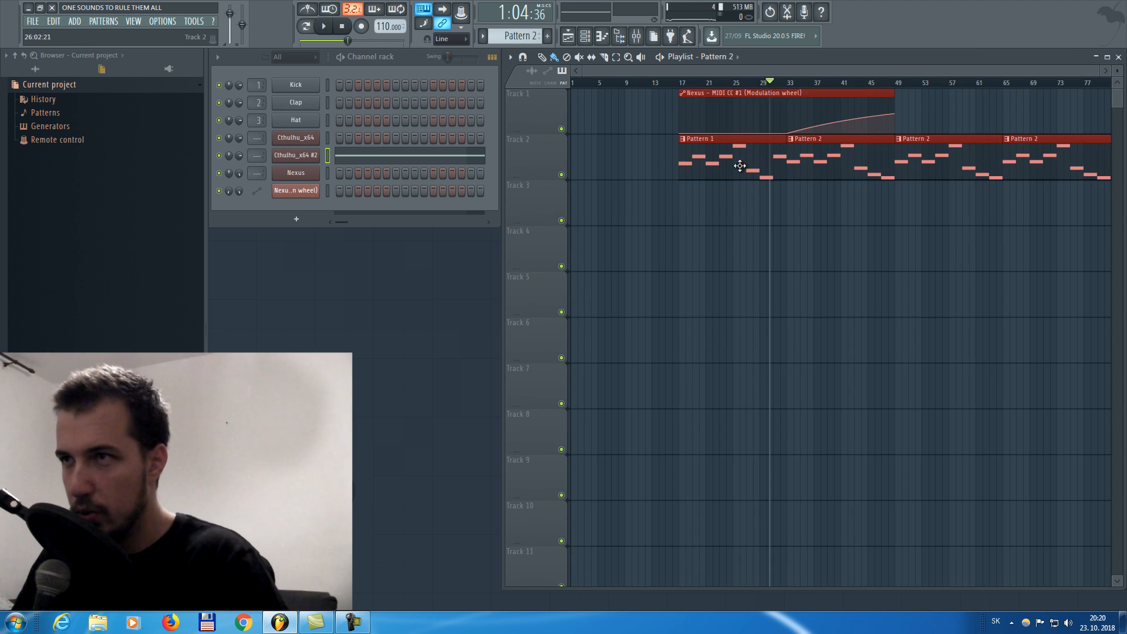
left_click(636, 161)
Create an automation clip for the Nexus filter modifier cutoff across bars 1 to 16
left_click_drag(606, 85, 569, 84)
left_click_drag(676, 84, 566, 83)
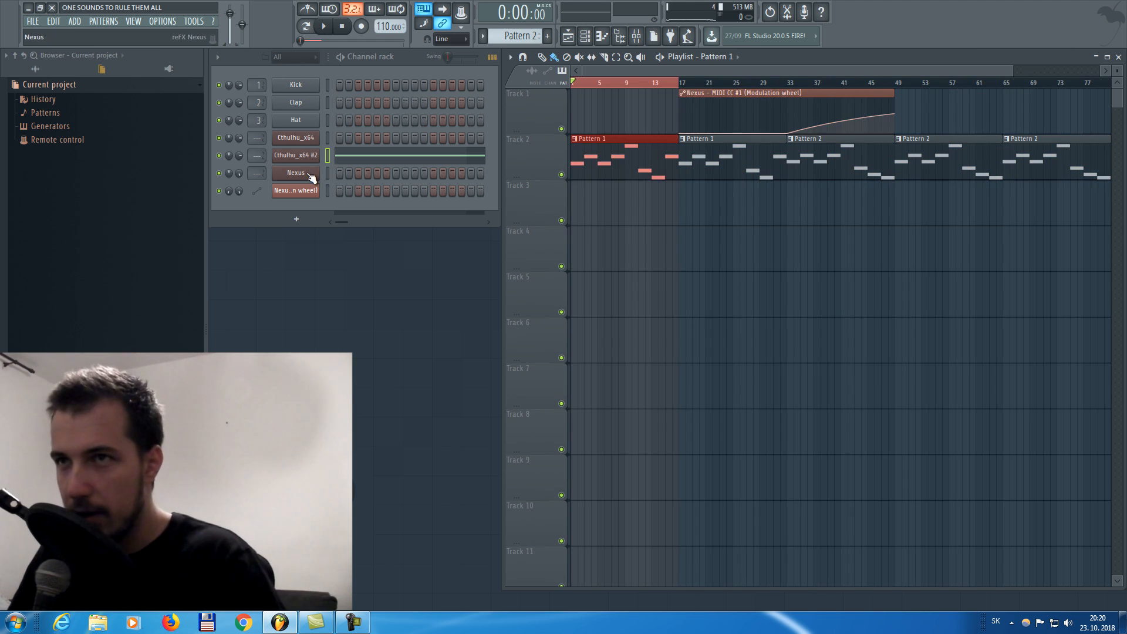
left_click(309, 174)
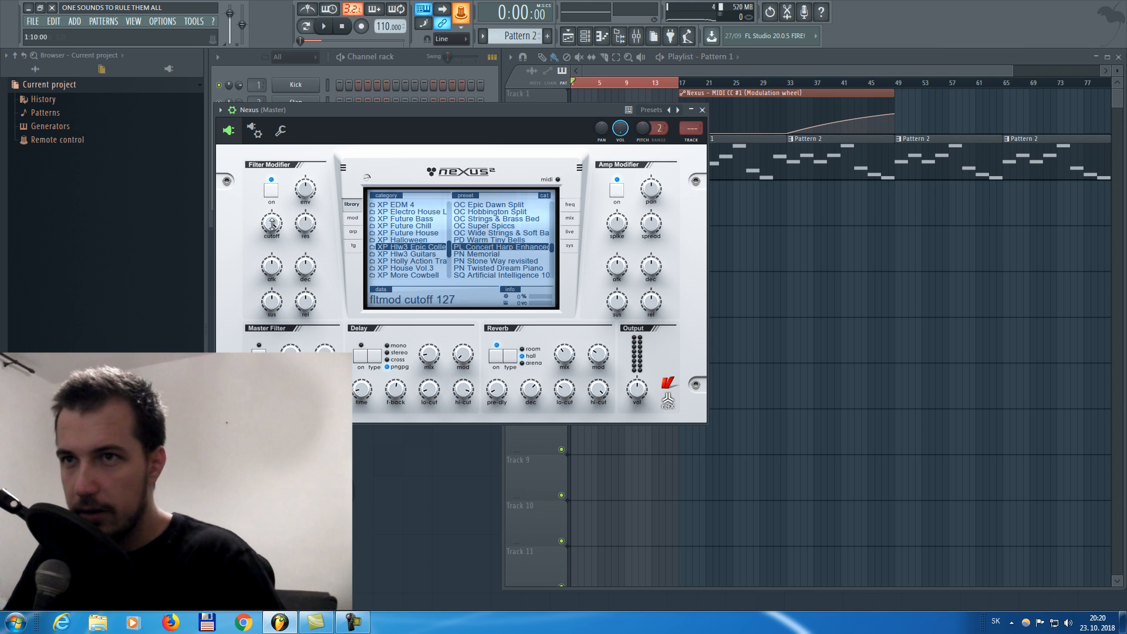
left_click(457, 10)
left_click(508, 71)
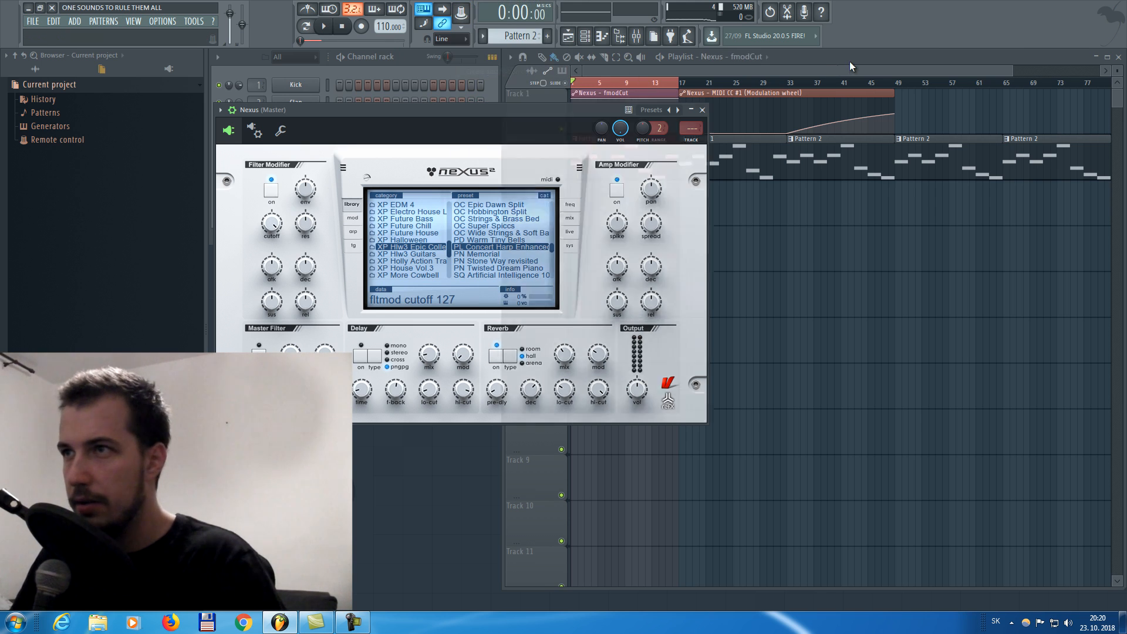
Play the arrangement from bar 1 with the cutoff automation and close the Nexus window
key("space")
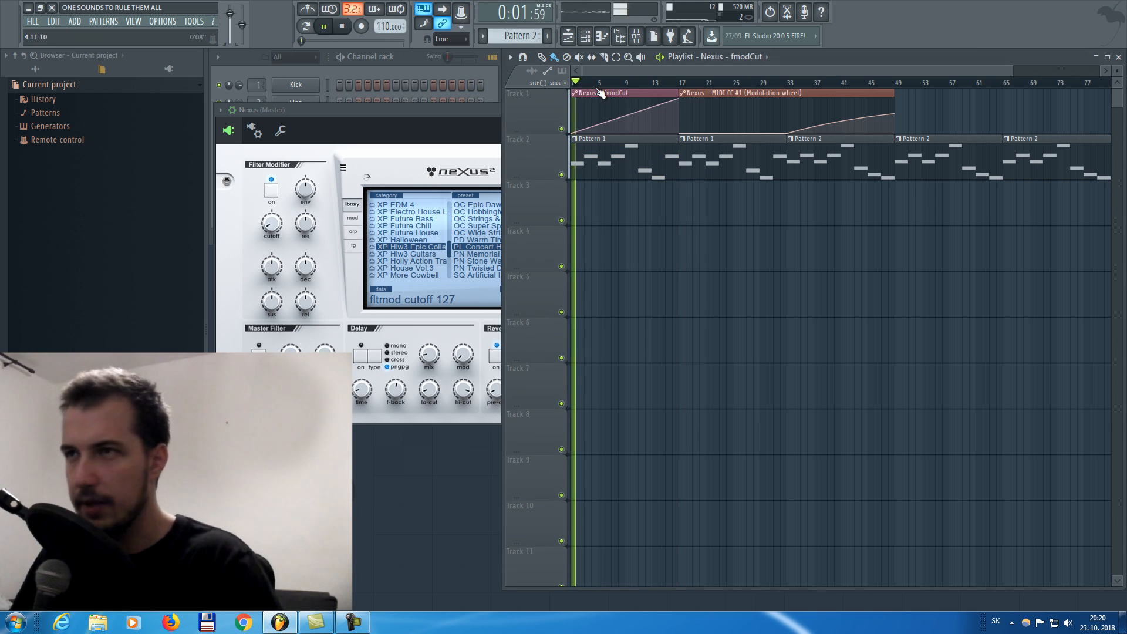
left_click(448, 111)
left_click(704, 109)
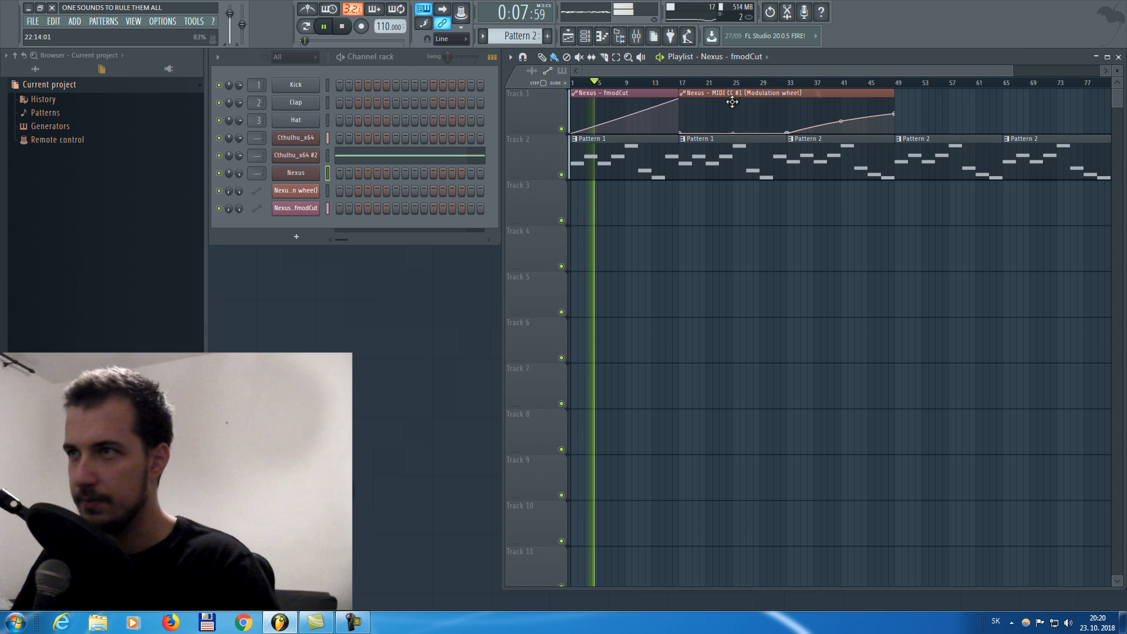
Set the arpeggiator gate of the first Cthulhu to 110% during playback
left_click(307, 139)
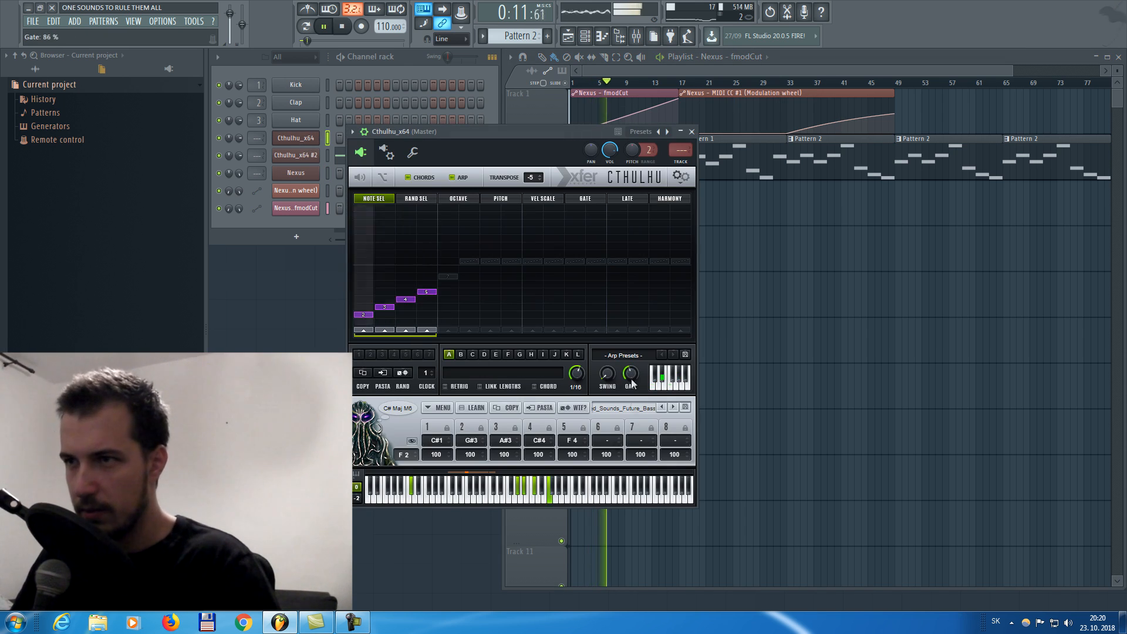
left_click_drag(631, 373, 659, 258)
left_click_drag(660, 352, 659, 497)
left_click_drag(630, 373, 630, 304)
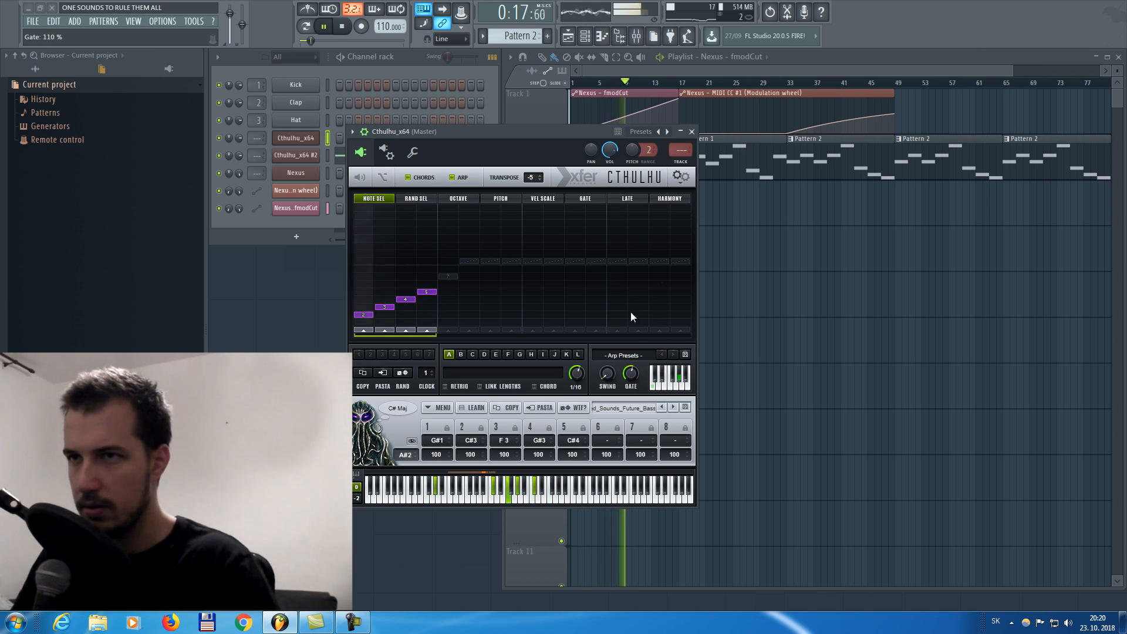
Check the second Cthulhu, then lower the arpeggiator gate of the first Cthulhu during playback and close its window
left_click(691, 131)
left_click(304, 156)
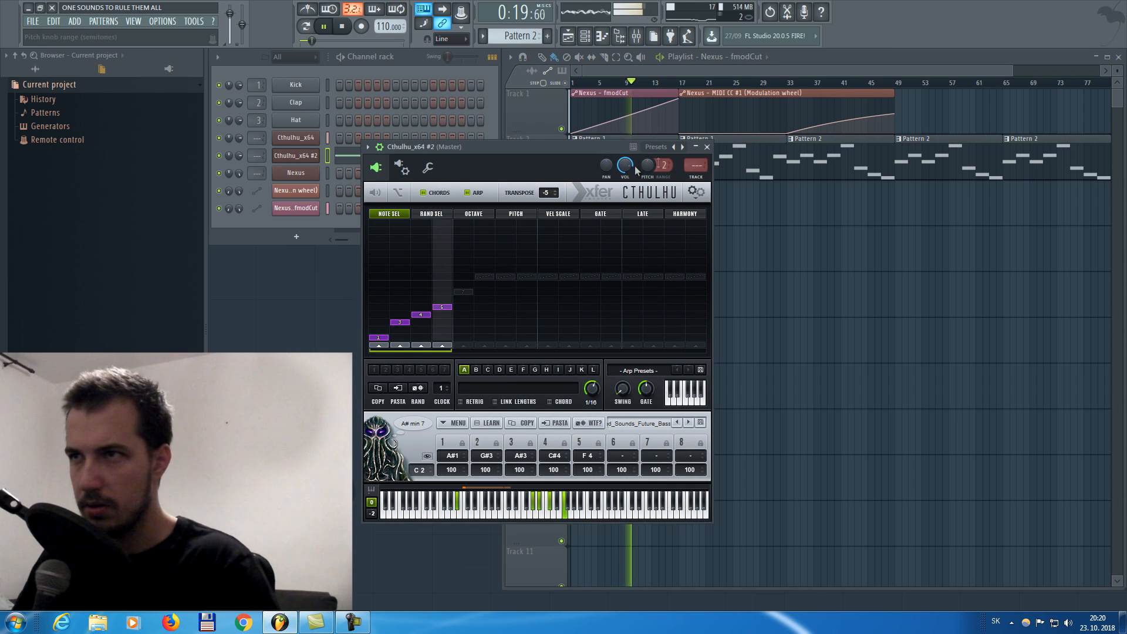
left_click(704, 148)
left_click(294, 138)
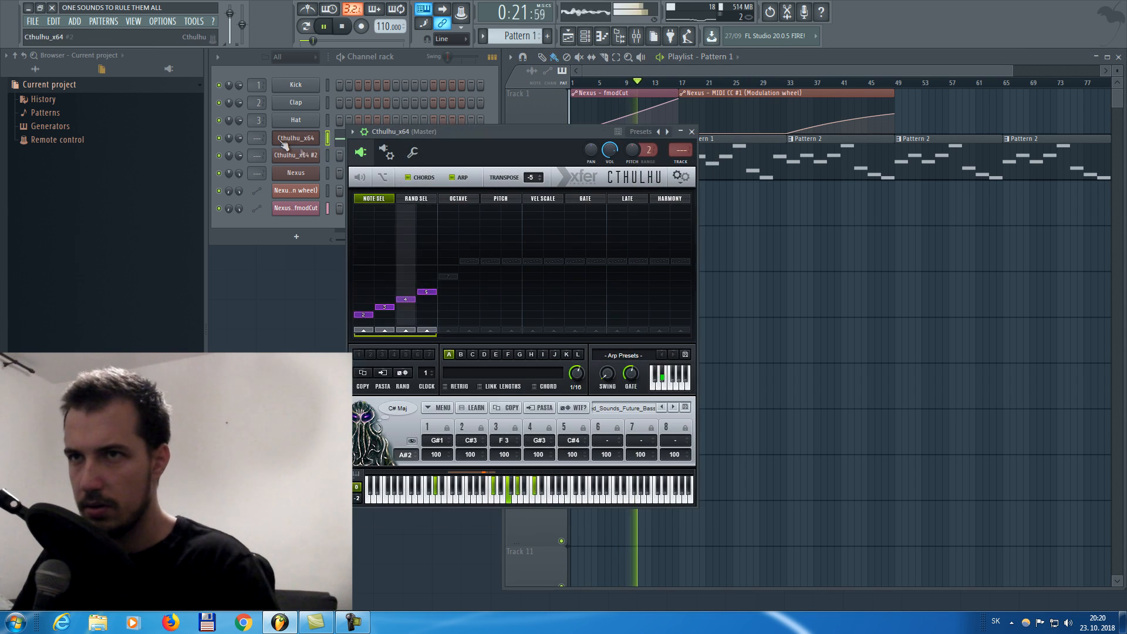
left_click_drag(629, 384, 633, 456)
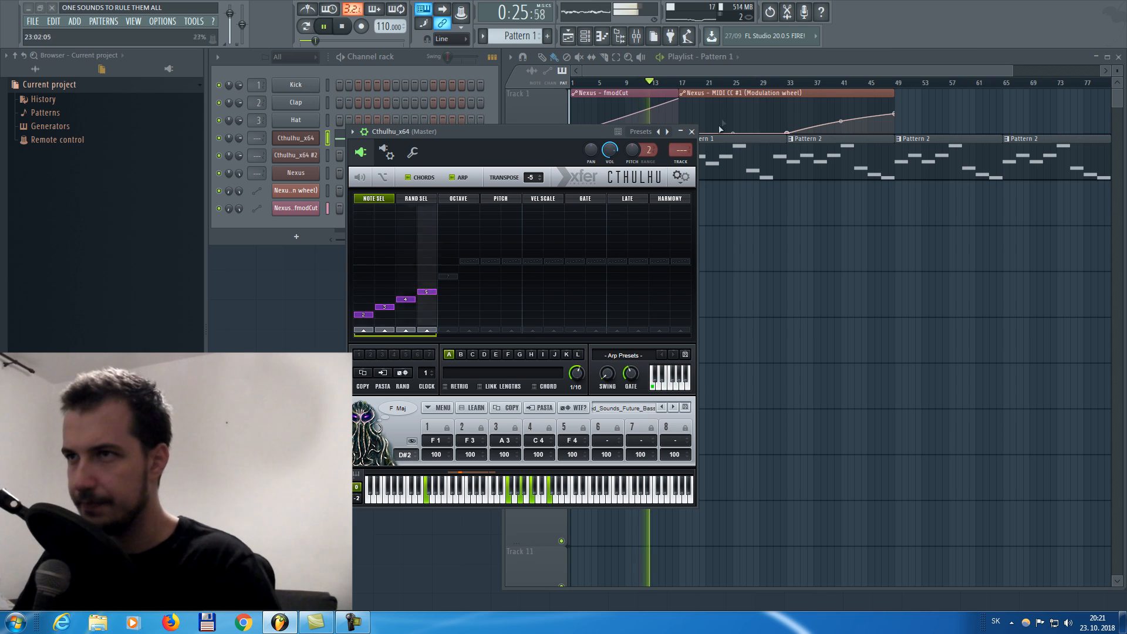
left_click(691, 131)
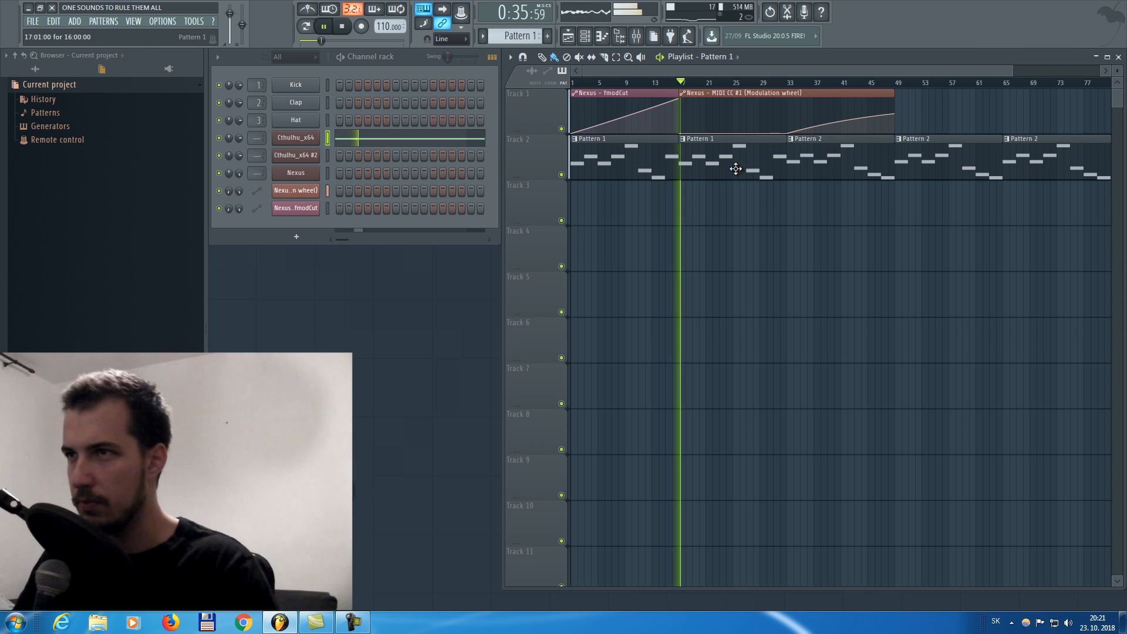
Stop playback, route the Nexus channel to mixer insert 4 and load Fruity Reeverb in its first effect slot
key("space")
left_click(634, 43)
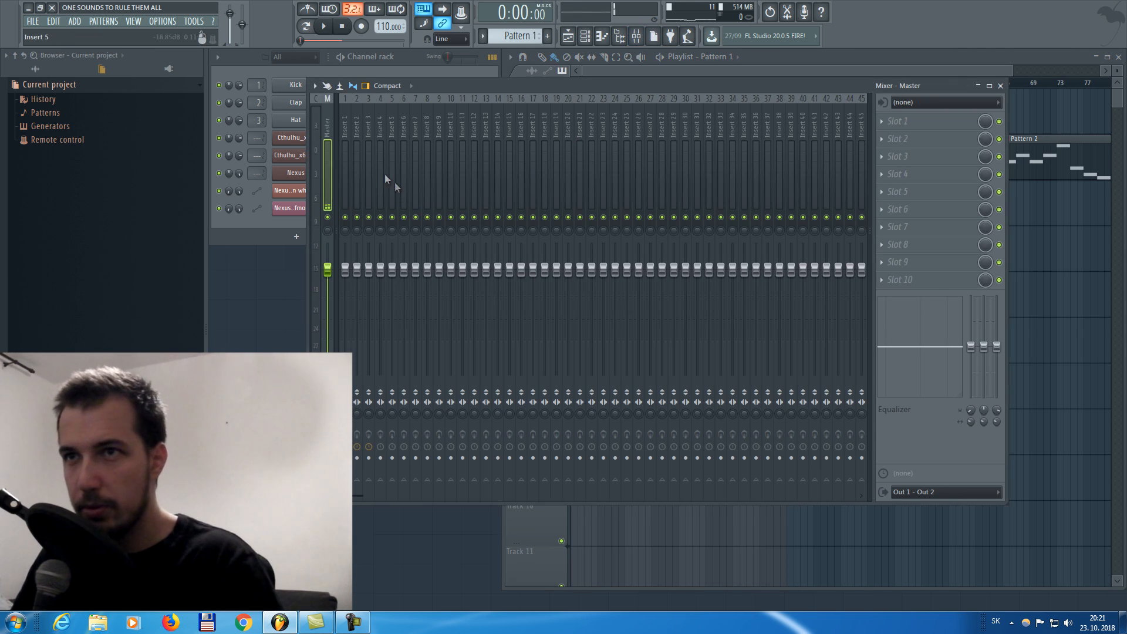
left_click(292, 168)
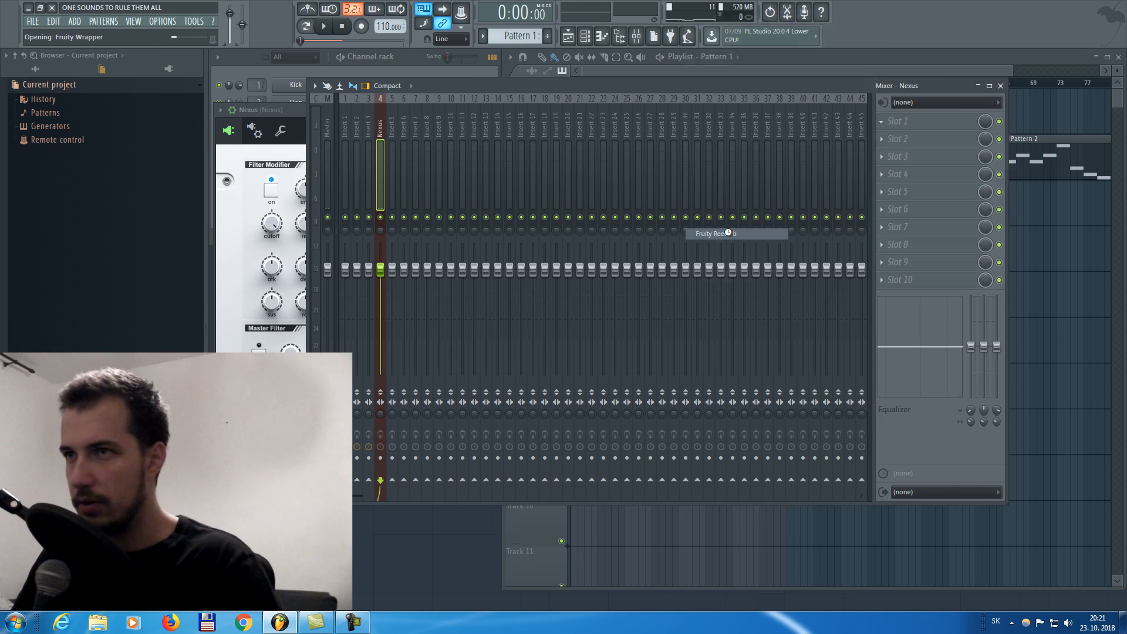
Set the Fruity Reeverb decay to 4.8 sec and its reverb level to 38% while playing the arrangement
left_click(831, 60)
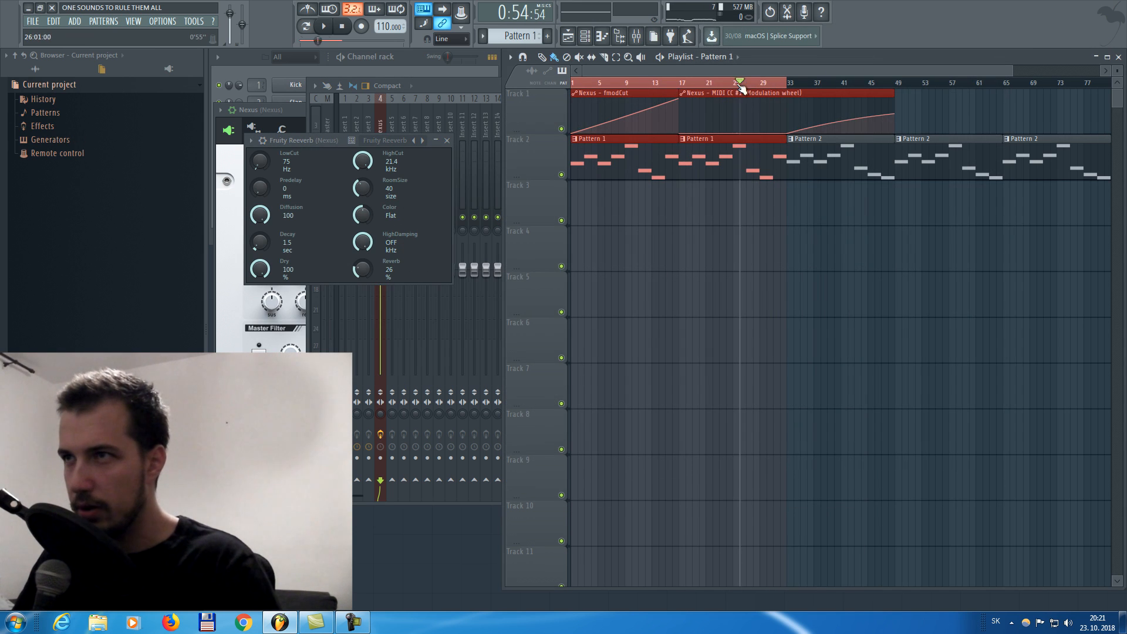
left_click_drag(739, 86, 754, 84)
key("space")
left_click_drag(262, 242, 268, 201)
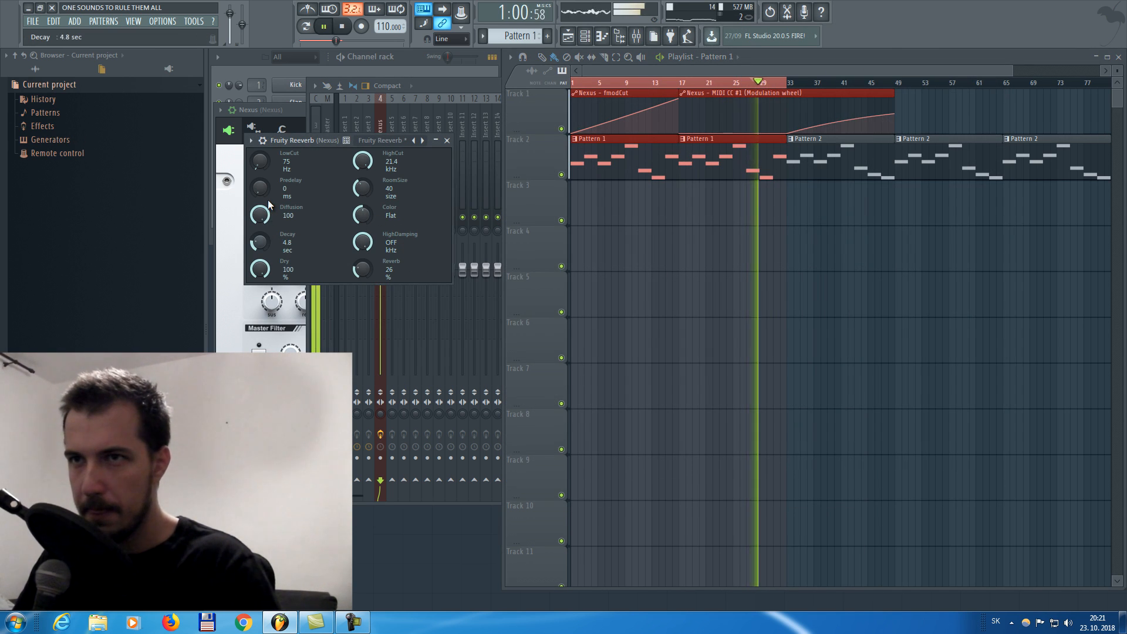
left_click_drag(364, 277, 365, 271)
key("space")
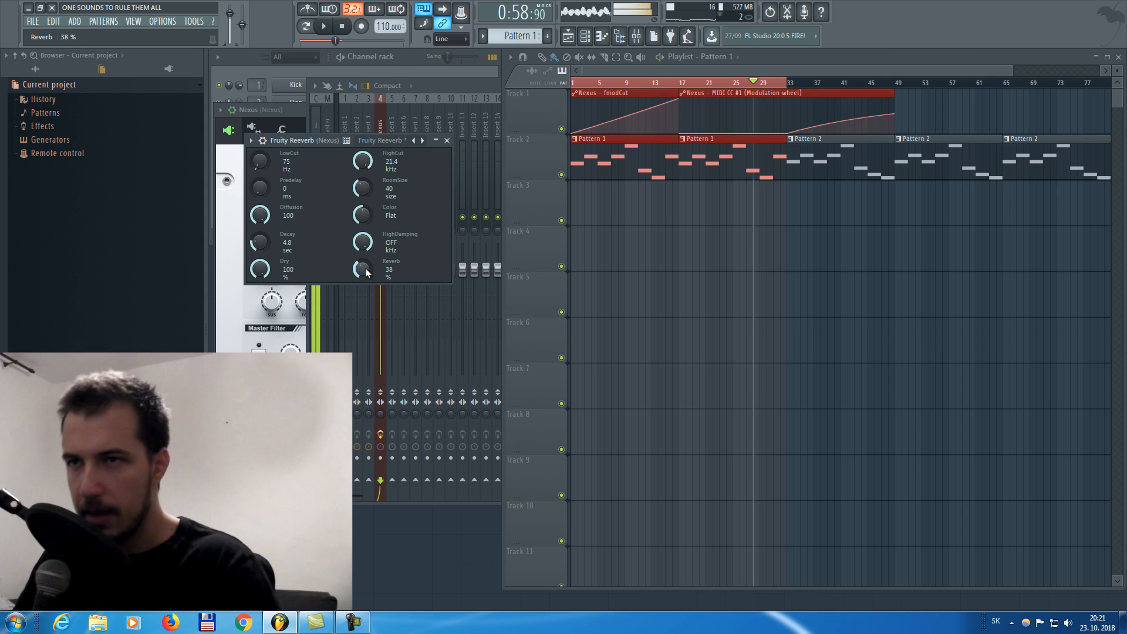
Create a reverb level automation clip on Track 3 that rises from bar 17 and drops to zero at bar 33
right_click(365, 272)
left_click(411, 345)
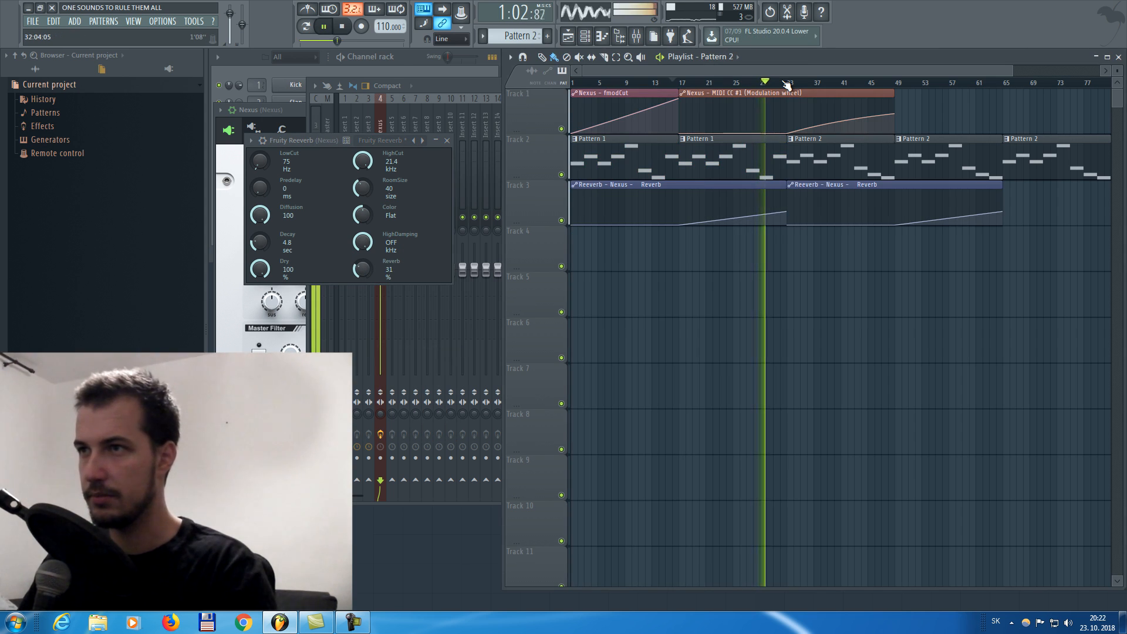
right_click(785, 210)
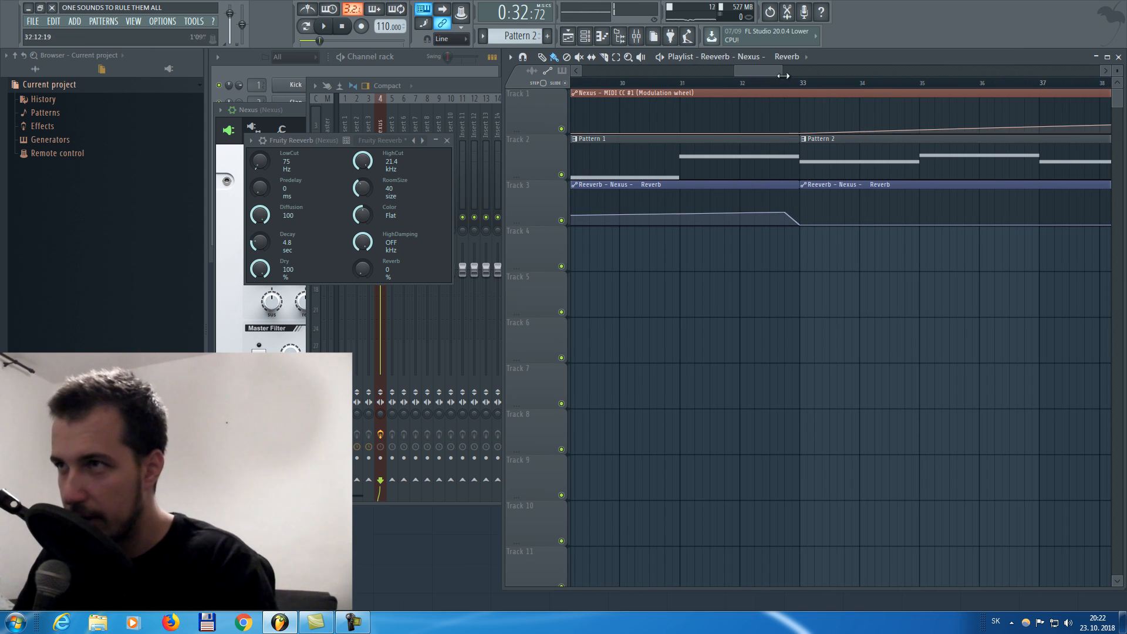
Play the arrangement to check how the reverb automation sounds with the patterns
left_click(762, 82)
key("space")
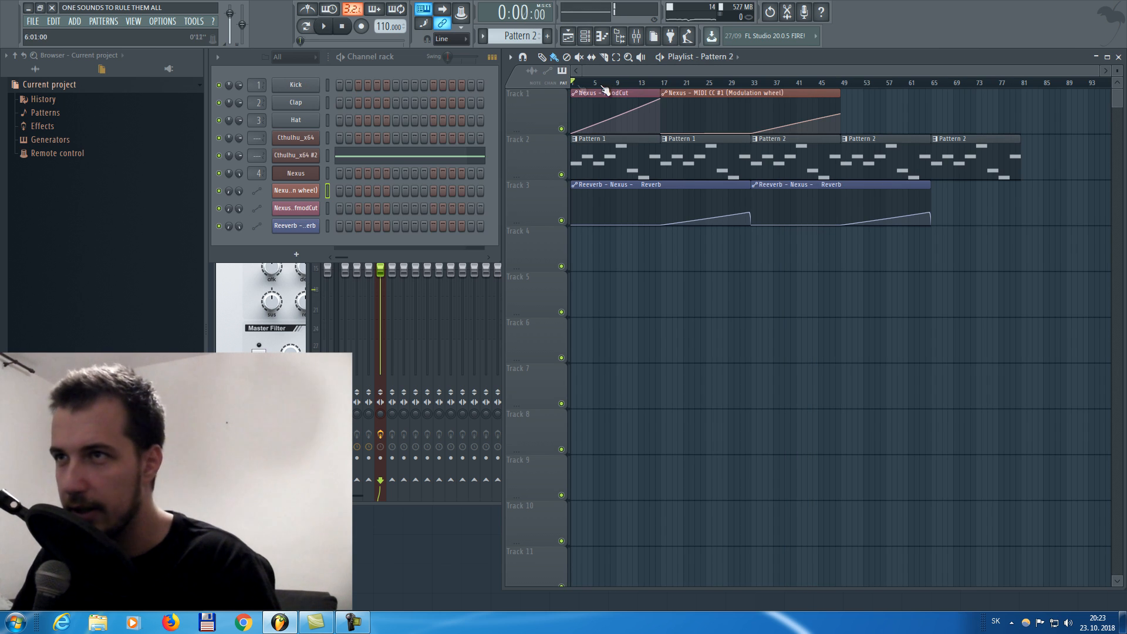
key("space")
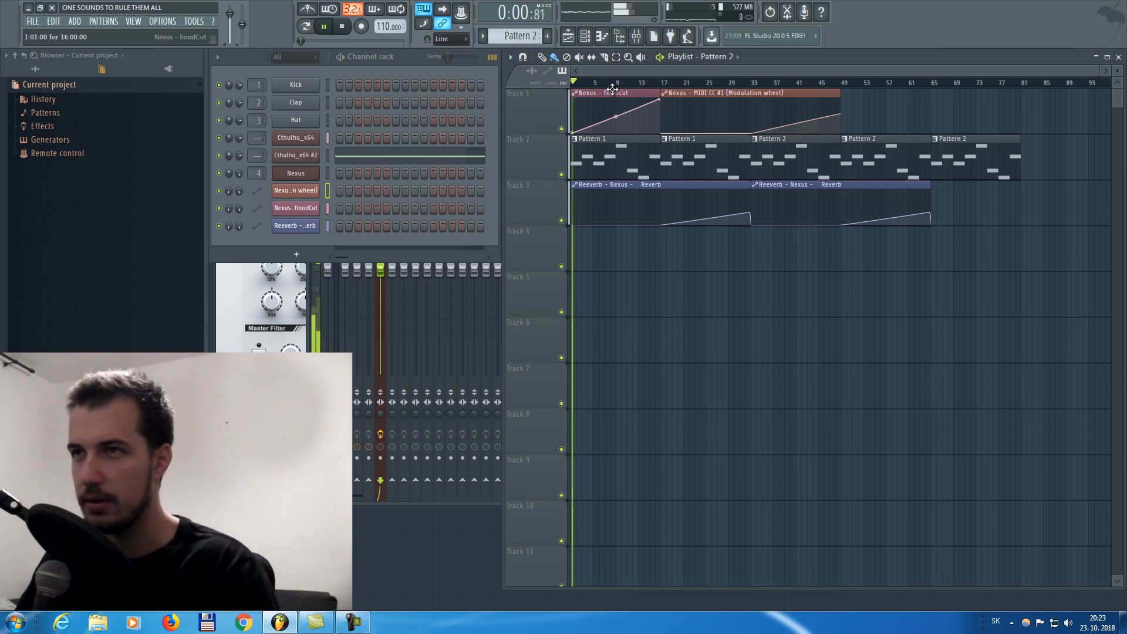
scroll(638, 73, "up", 2)
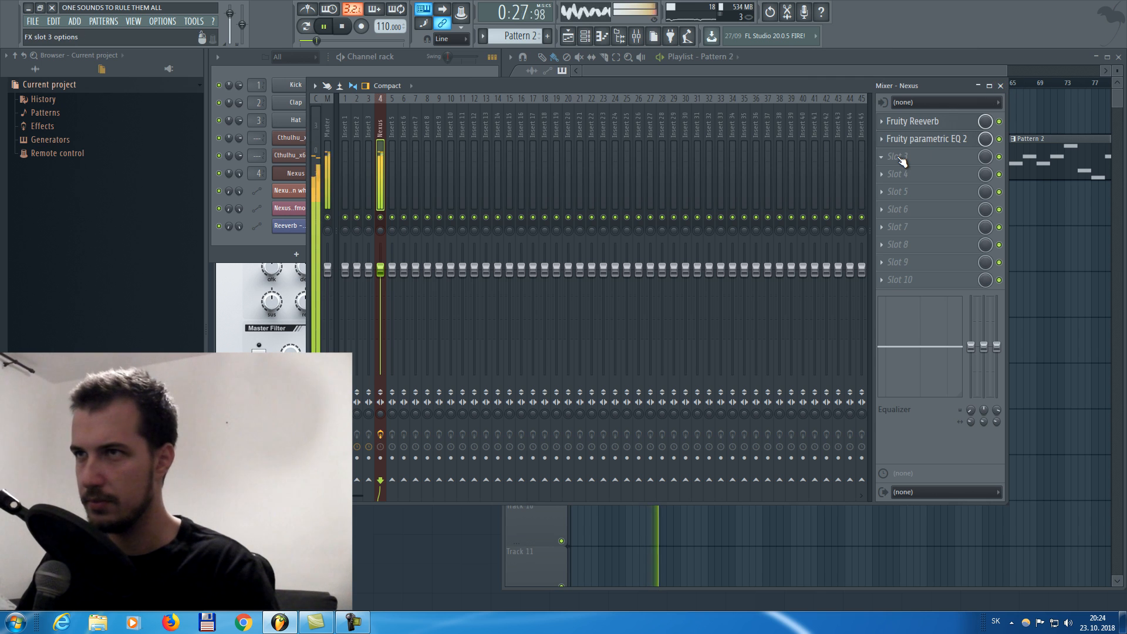
Add an installed VST effect from the plugin database to slot 10 of the Master mixer track
left_click(327, 171)
left_click(169, 70)
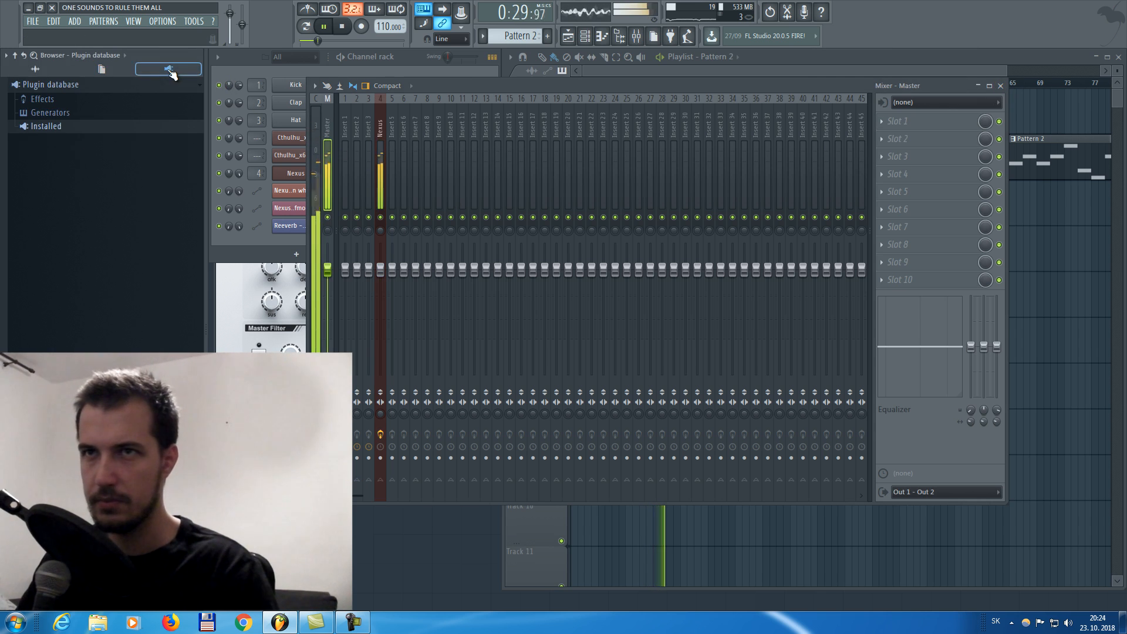
left_click(71, 127)
left_click(71, 141)
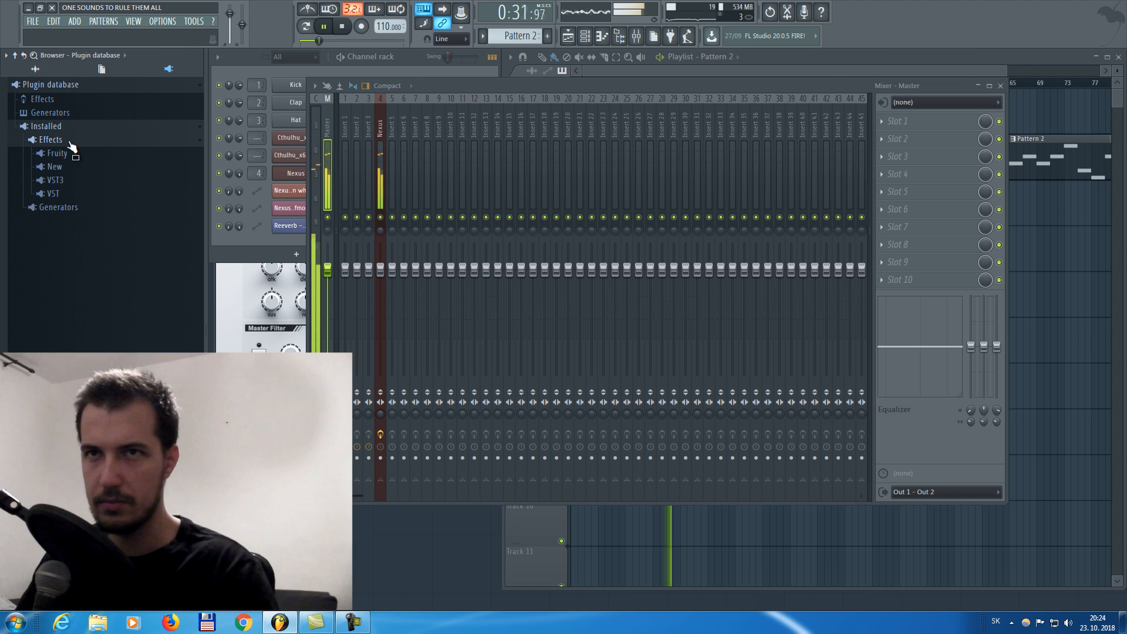
left_click(70, 194)
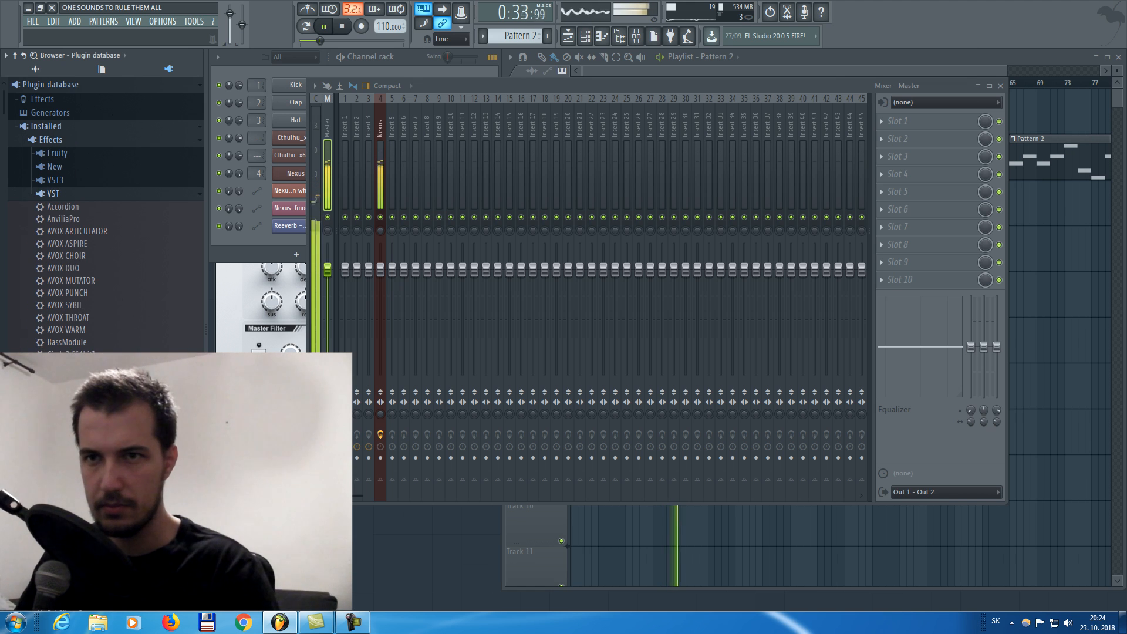
left_click_drag(71, 529, 918, 283)
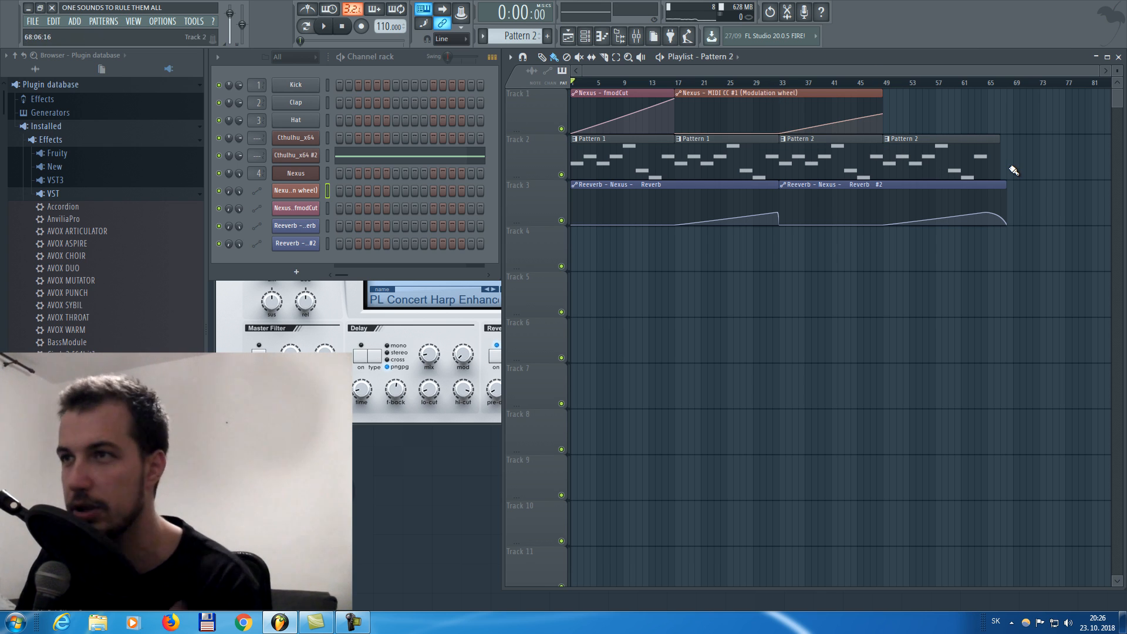
Delete the pattern clips on Track 2 and the reverb automation clips on Track 3 from the playlist
left_click_drag(1042, 134, 580, 175)
left_click(693, 328)
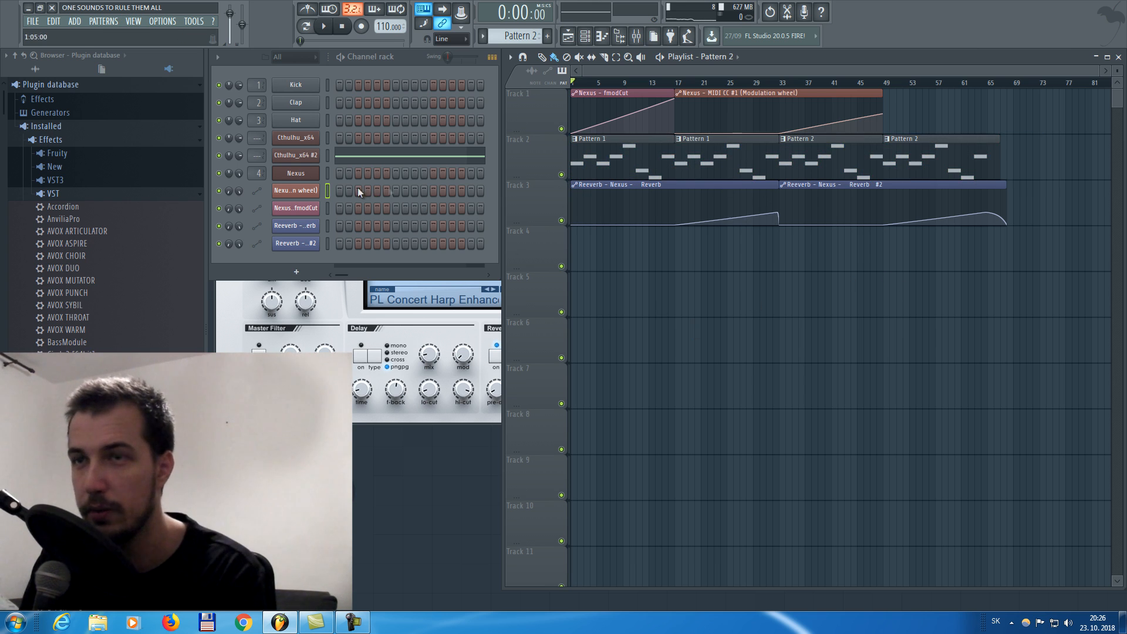
left_click_drag(1024, 144, 594, 185)
key("Delete")
Replace the Nexus channel with the Serum synthesizer
left_click(476, 306)
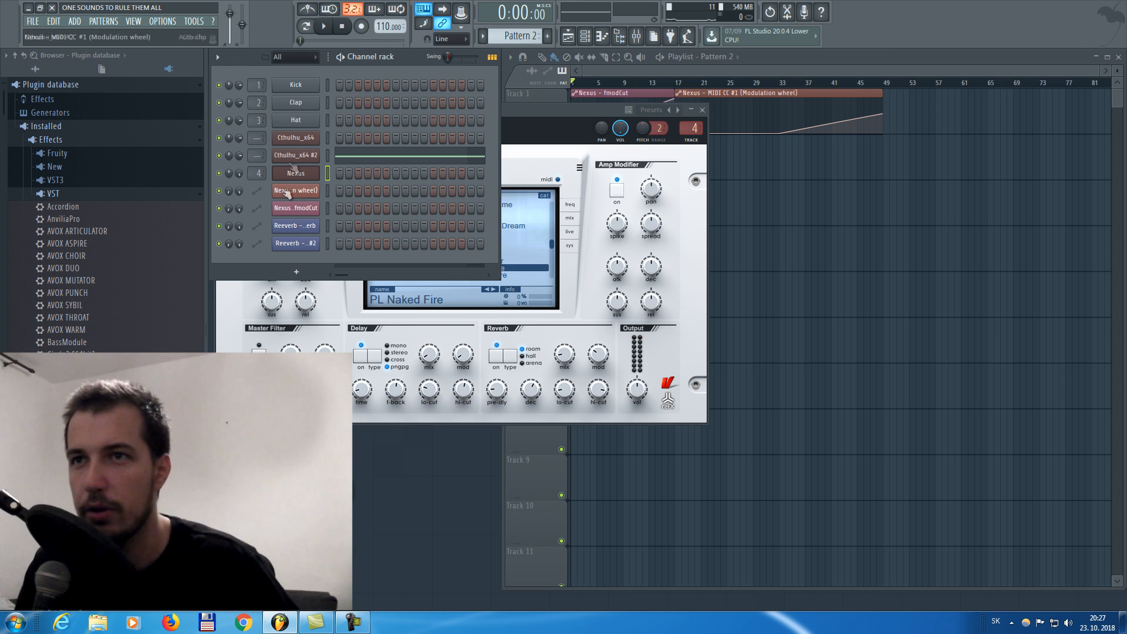
right_click(295, 174)
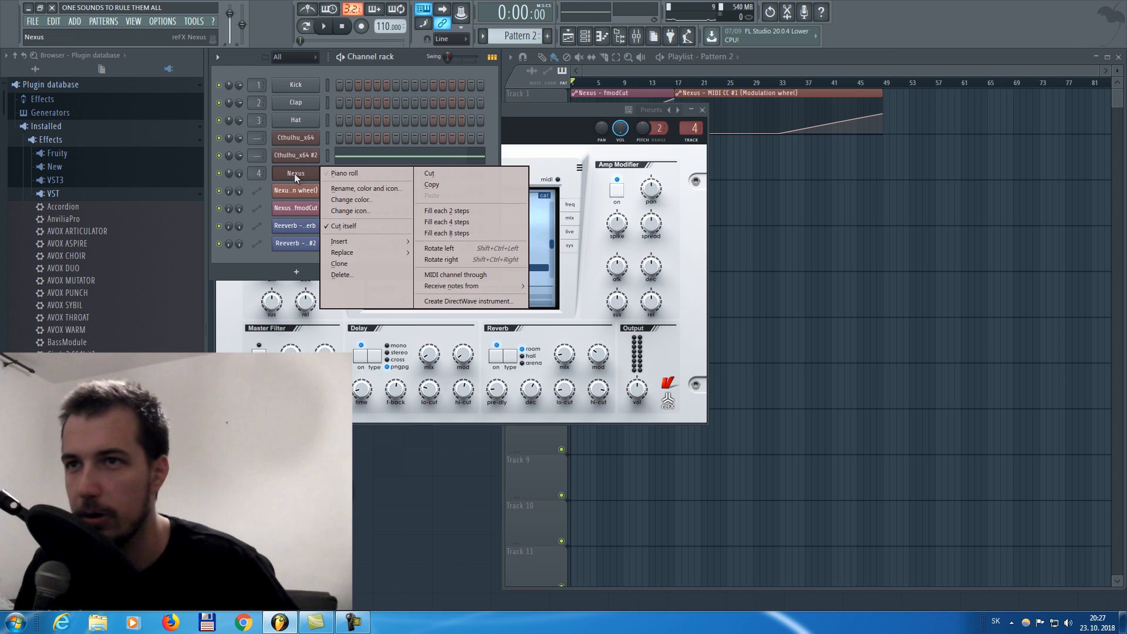
mouse_move(381, 256)
left_click(487, 94)
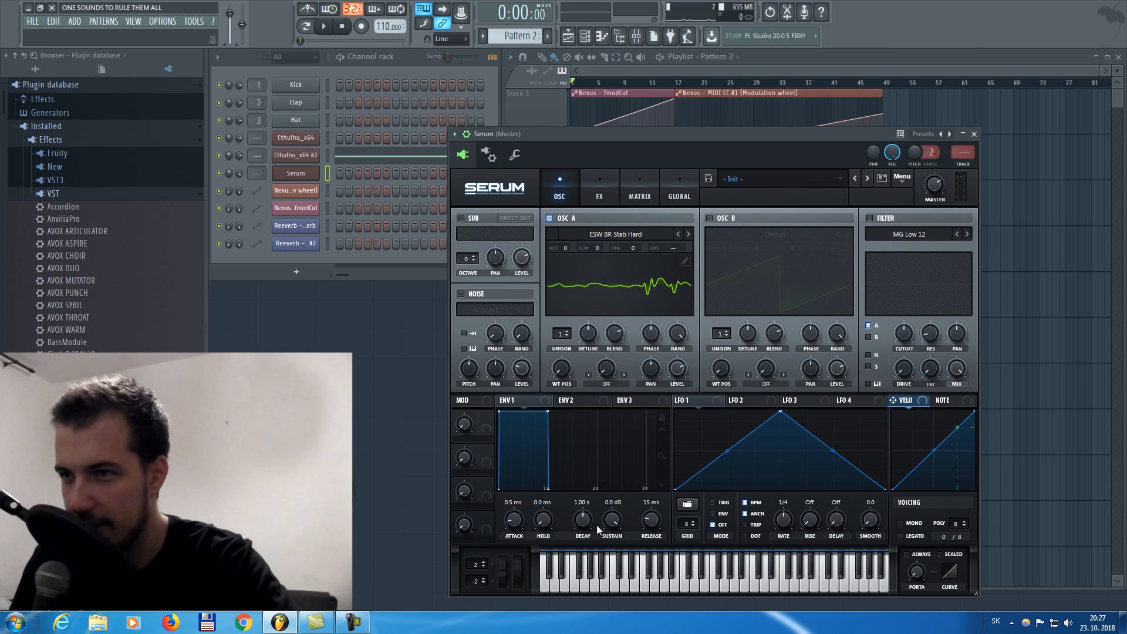
Set Envelope 1 to a 546 ms decay with no sustain, and enable oscillator B with the CrushWub wavetable
left_click_drag(608, 523, 608, 551)
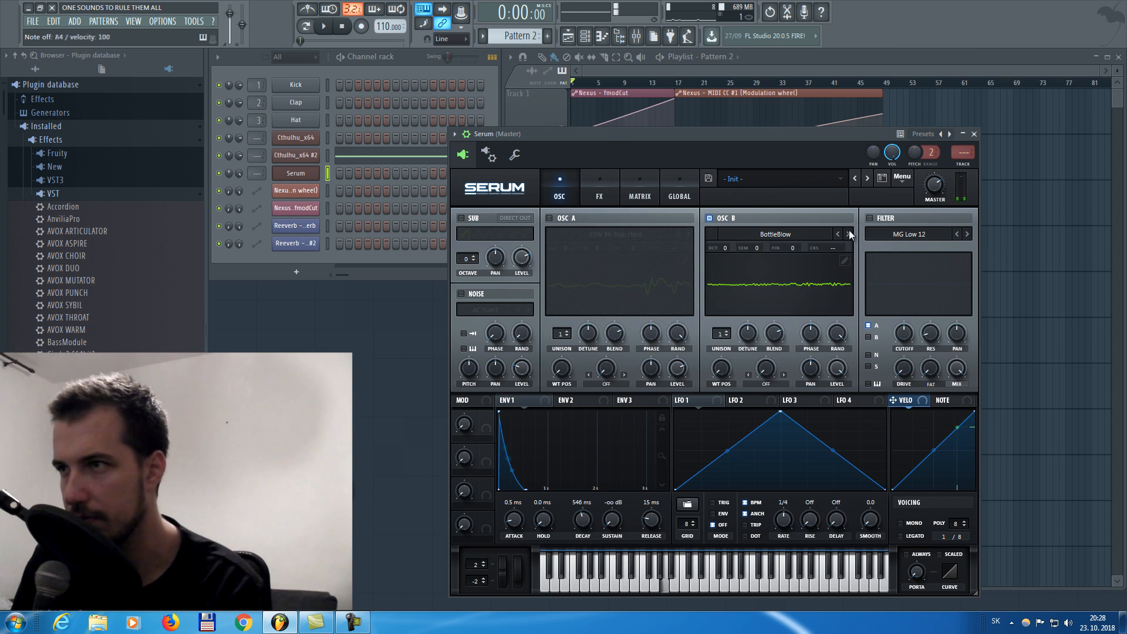
left_click(848, 234)
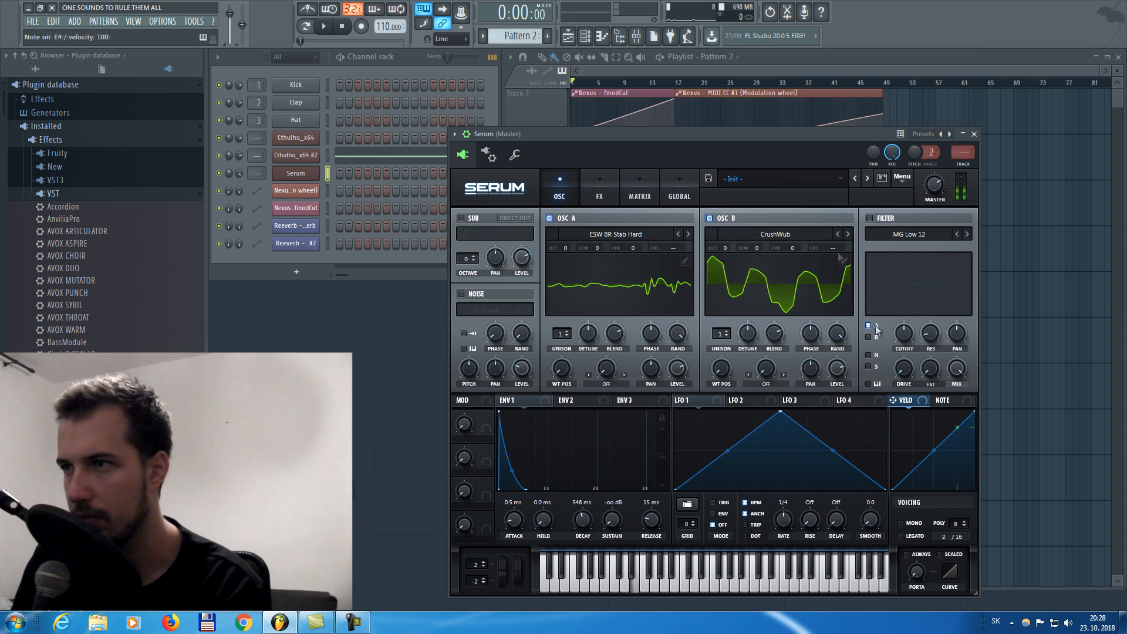
Route oscillators A and B through the MG Low 12 filter with its cutoff at about 440 Hz
left_click(868, 337)
left_click_drag(907, 333, 905, 311)
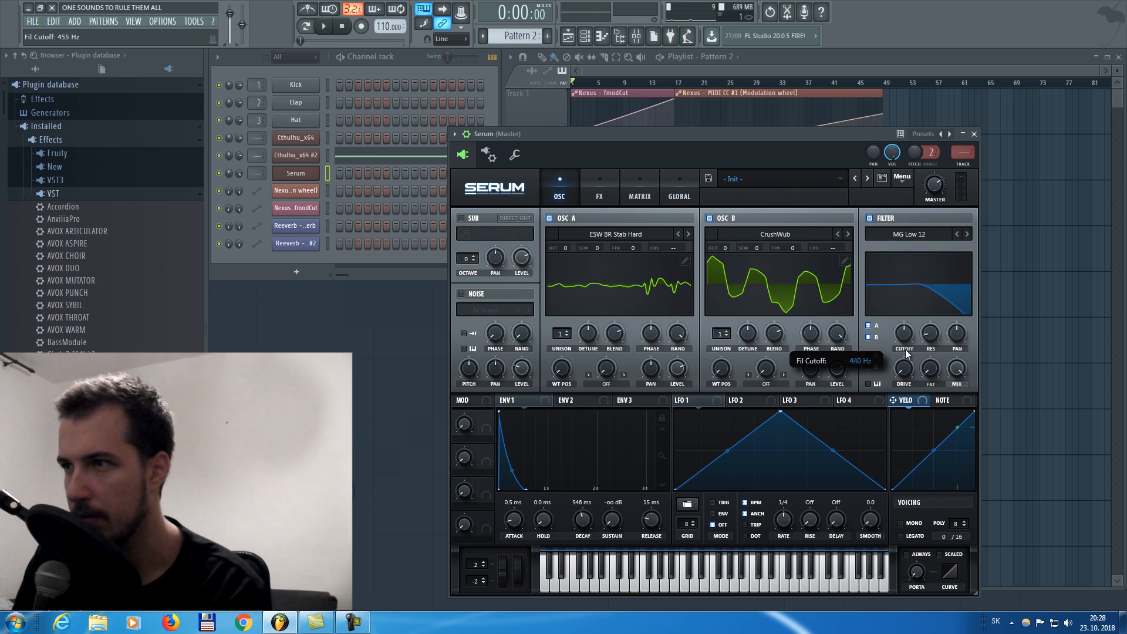
Enable the noise oscillator with the GlassLid 4 sample as a one-shot, adjust its pitch and route it through the filter
left_click(461, 294)
left_click(487, 309)
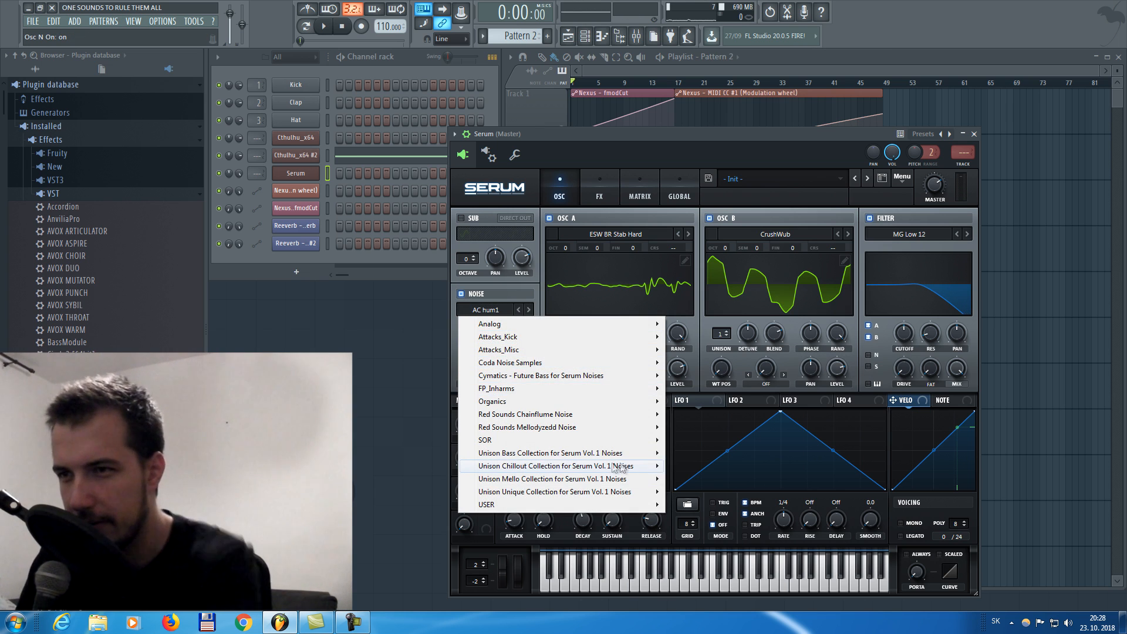
mouse_move(605, 468)
mouse_move(579, 493)
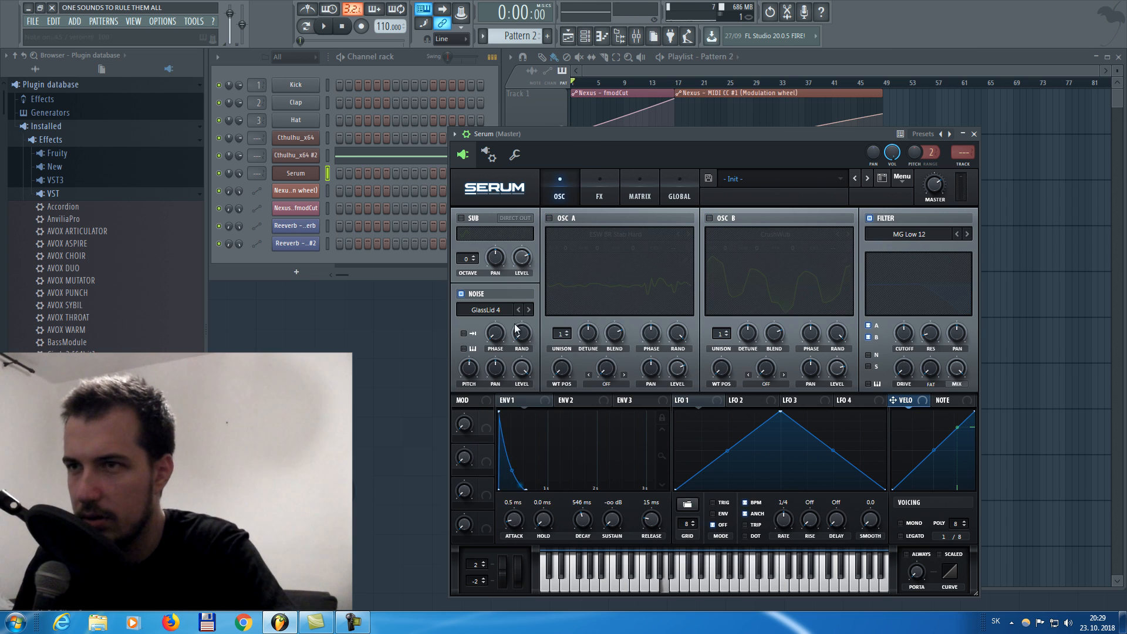
left_click_drag(473, 373, 473, 362)
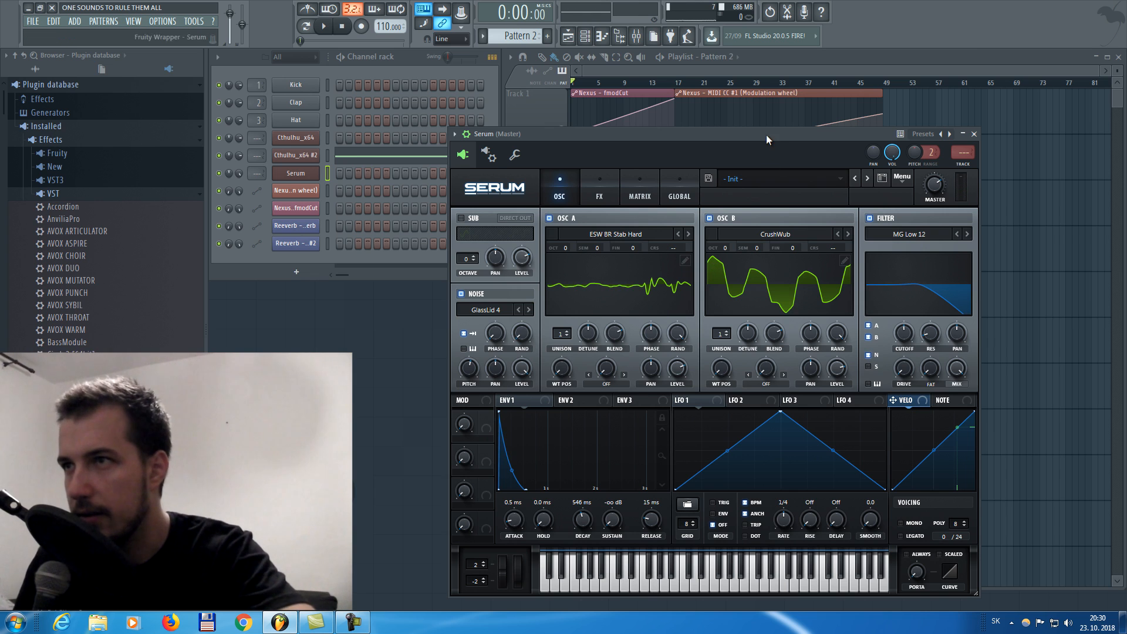
Enable Serum's Hyper/Dimension effect and increase the Dimension size
left_click(599, 188)
left_click(465, 221)
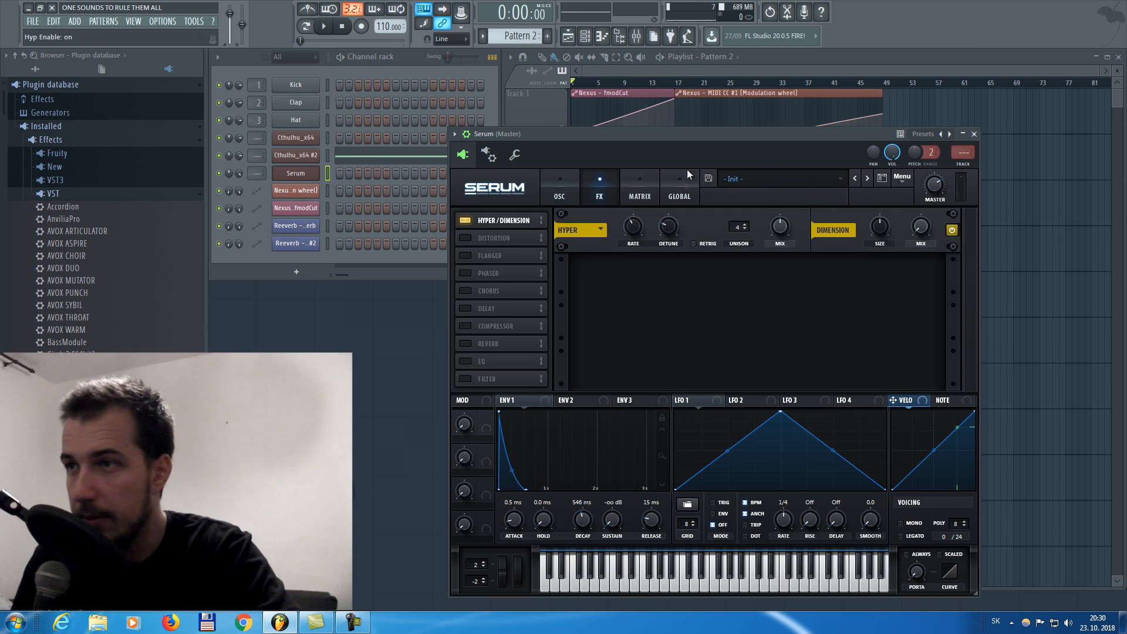
left_click_drag(883, 237, 886, 216)
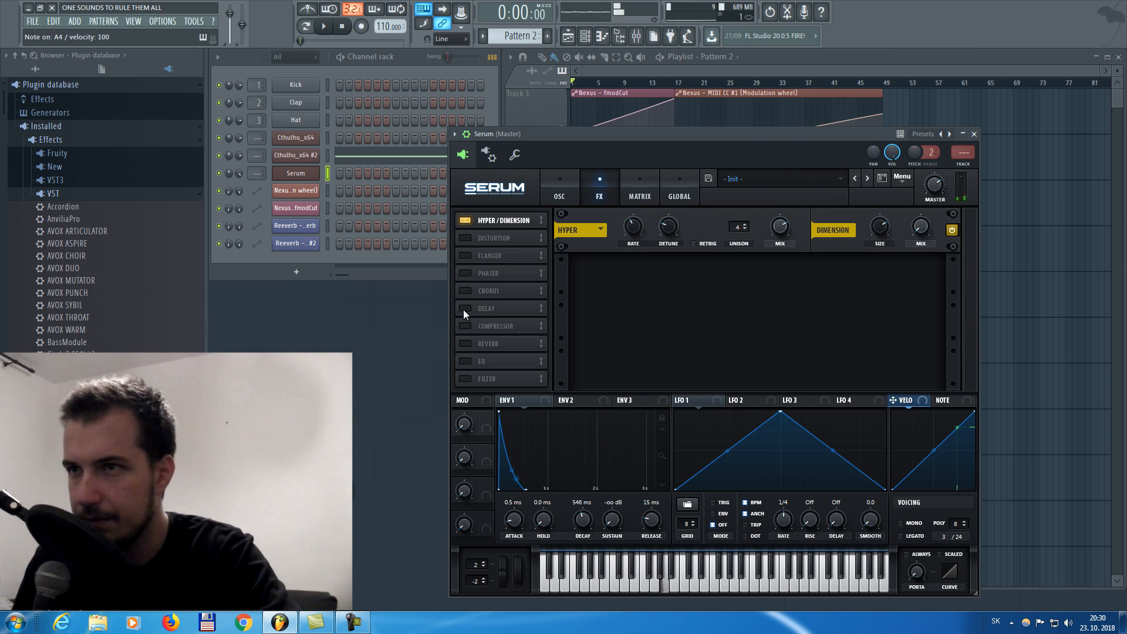
Enable Serum's reverb and delay effects and play a few notes to audition the sound
left_click(464, 343)
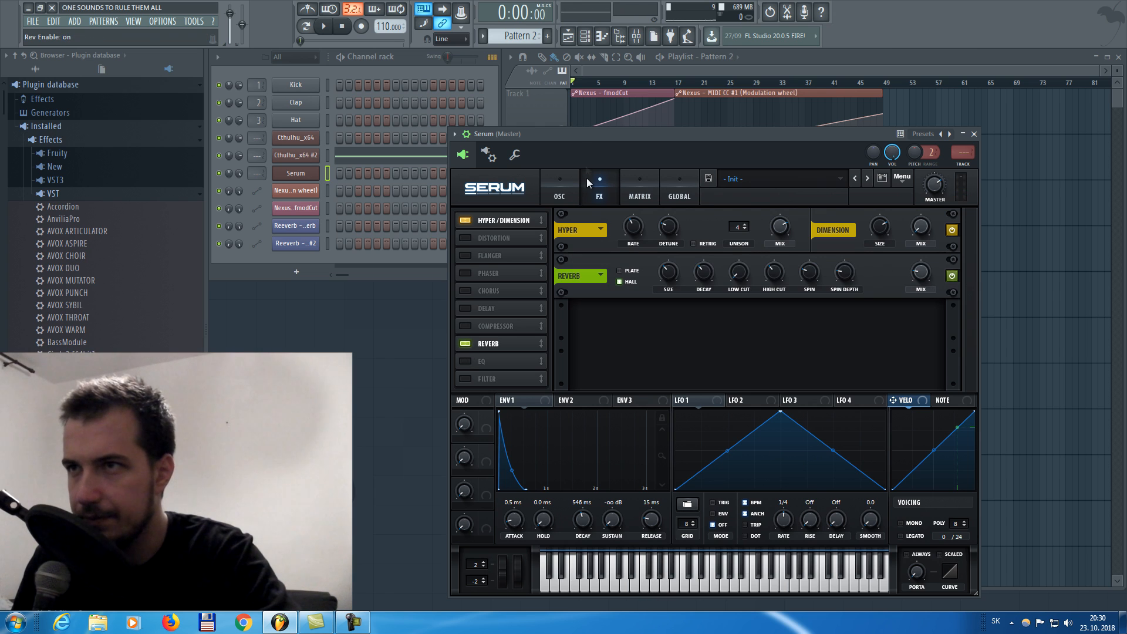
left_click(465, 308)
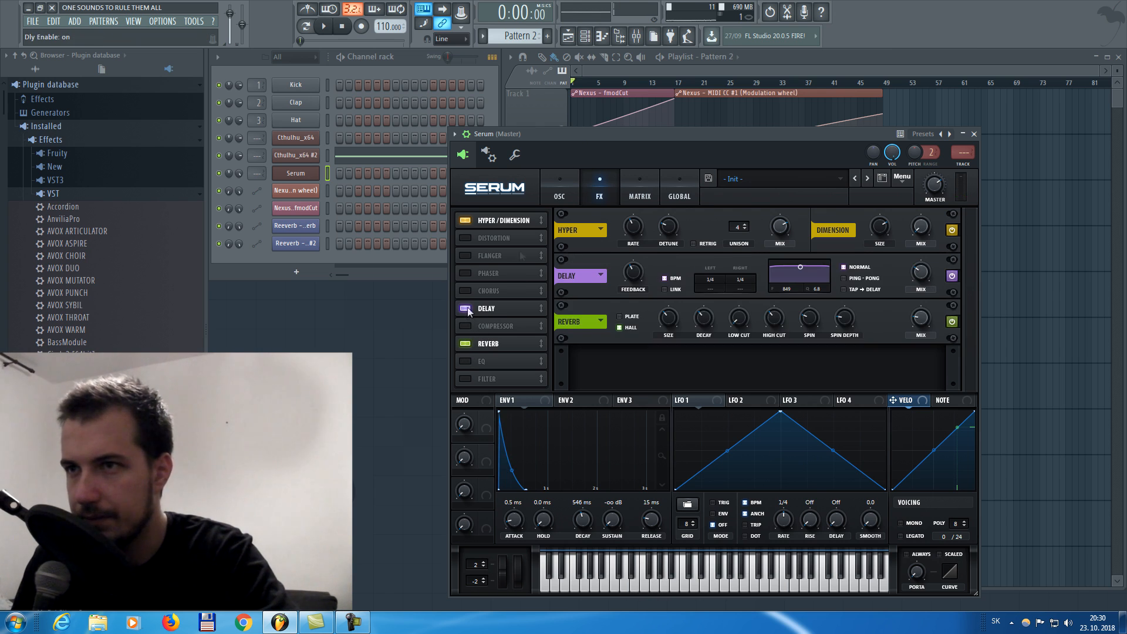
key("v")
key("v")
key("b")
key("b")
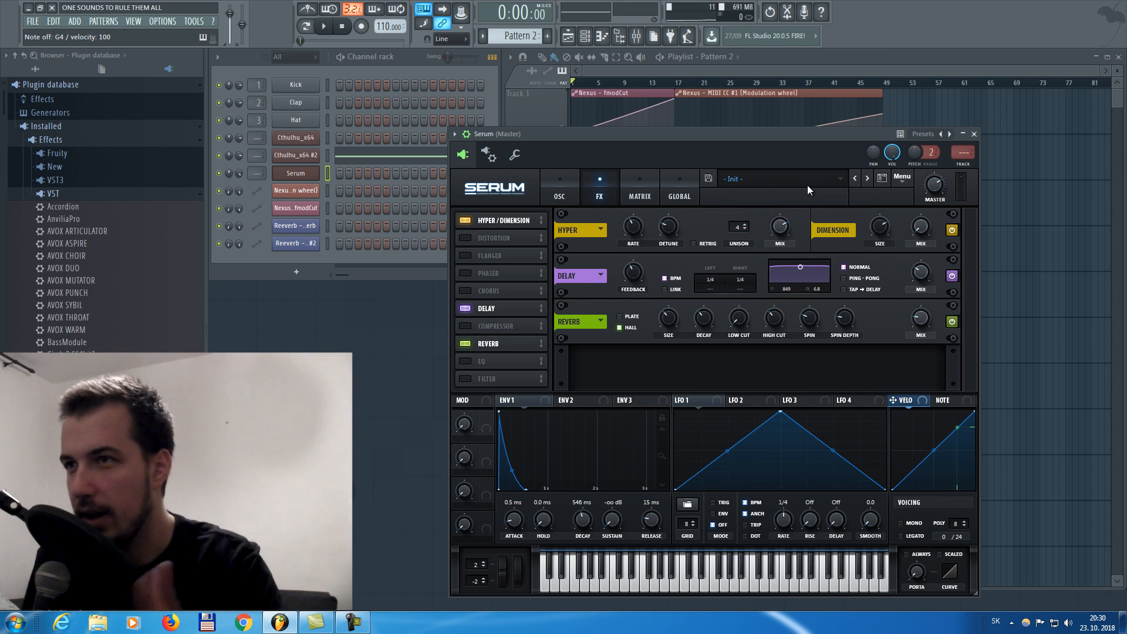
Route the Serum channel to mixer insert 5 and load Soundgoodizer in its first effect slot
left_click(561, 188)
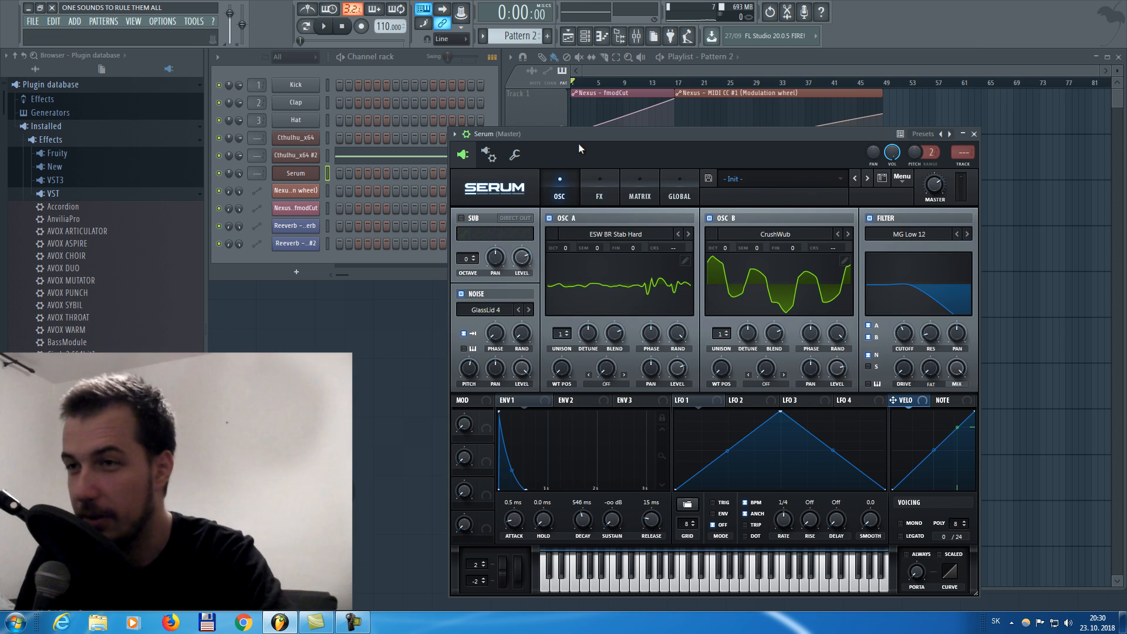
key("ctrl+l")
left_click(880, 128)
left_click(701, 409)
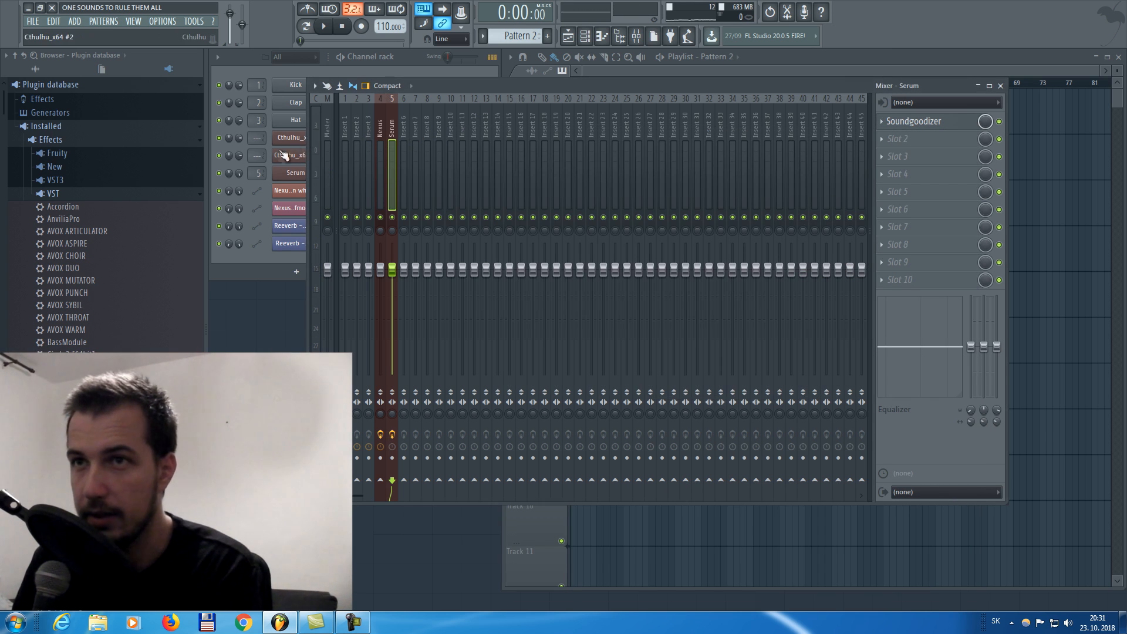
Load the BachChorale_148 chord preset from the BachChorales100+ group in Cthulhu
left_click(283, 154)
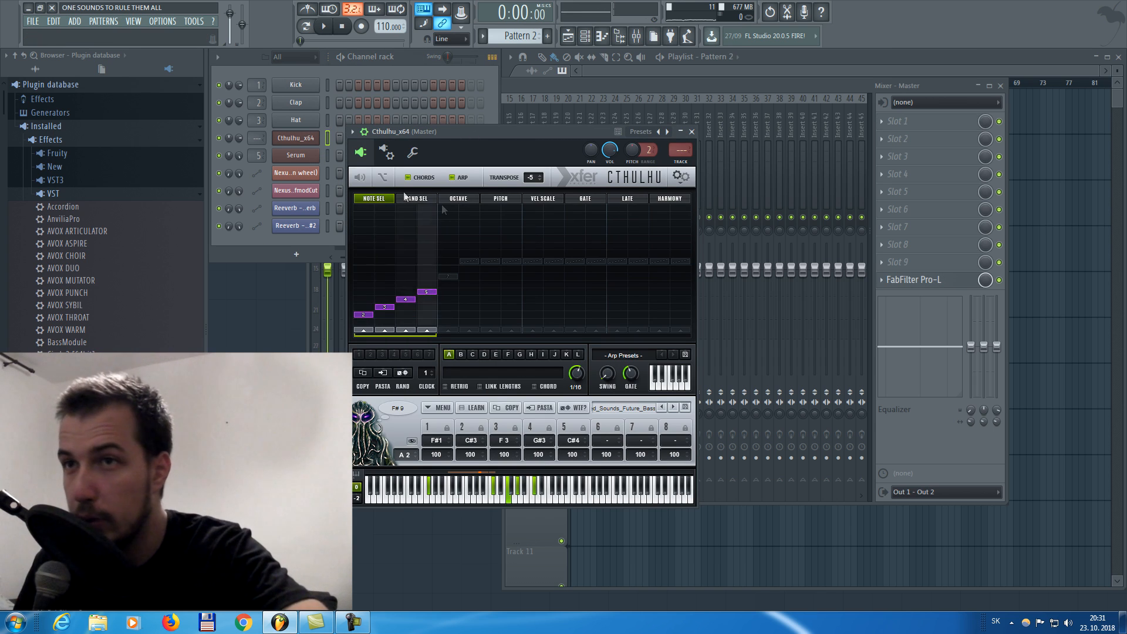
left_click(625, 407)
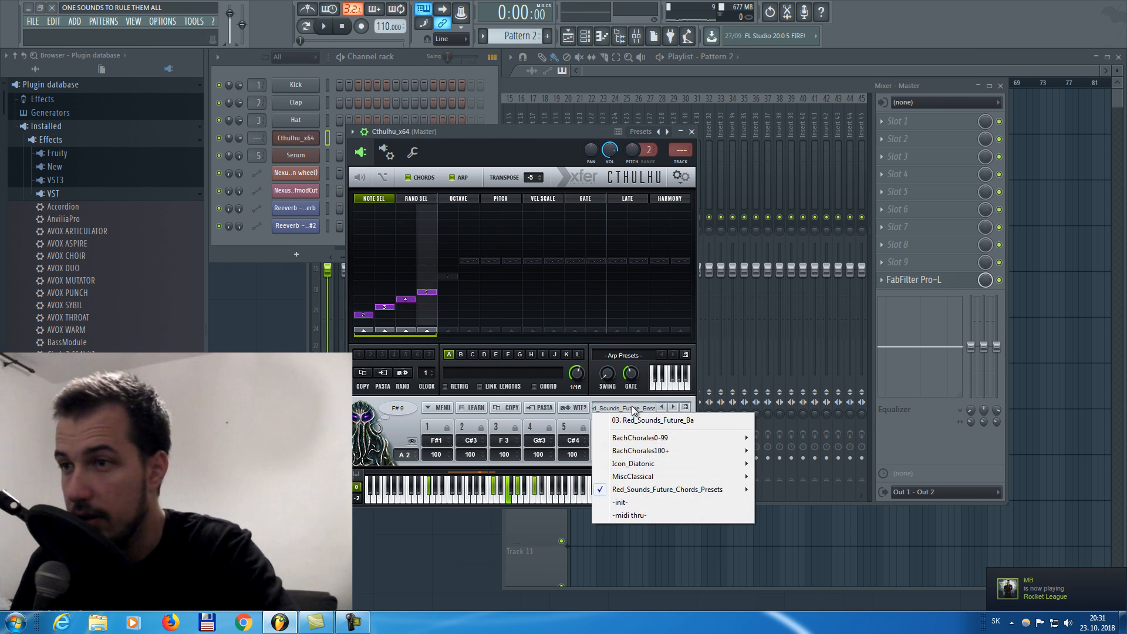
mouse_move(661, 451)
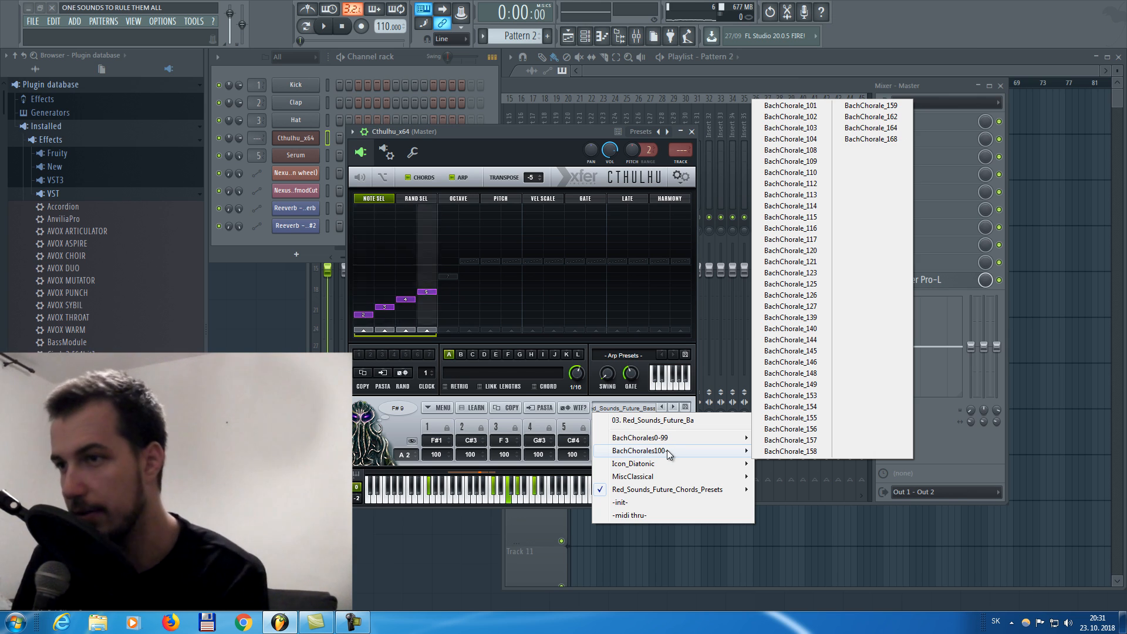
left_click(790, 373)
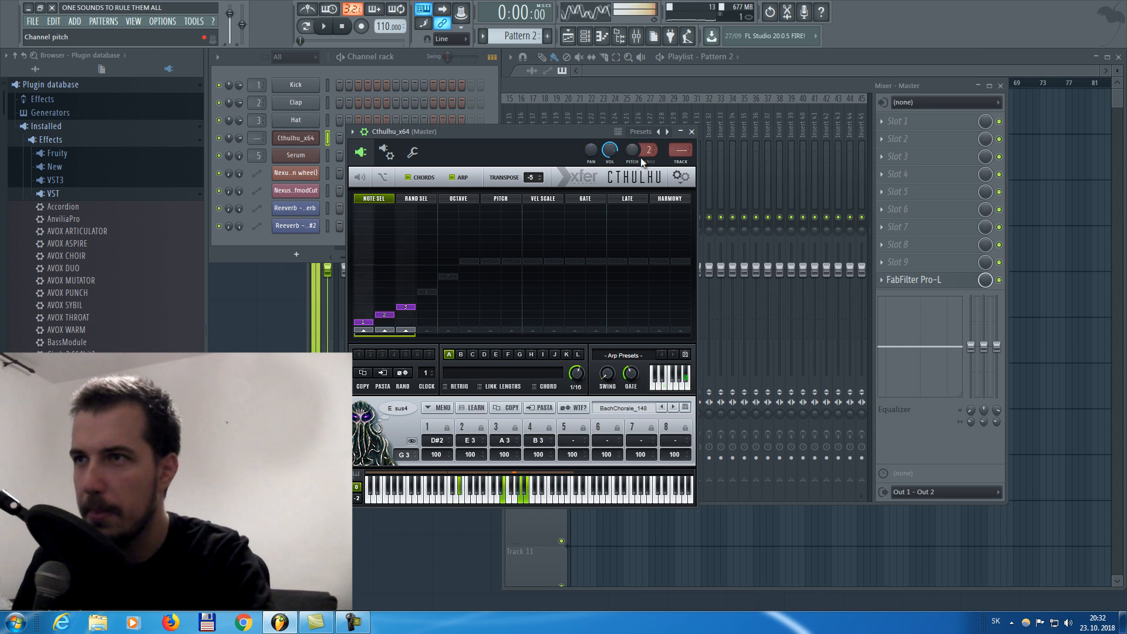
Load Fruity Parametric EQ 2 in the second effect slot of the Serum insert and lower bands 2 and 3
left_click(308, 158)
left_click(927, 139)
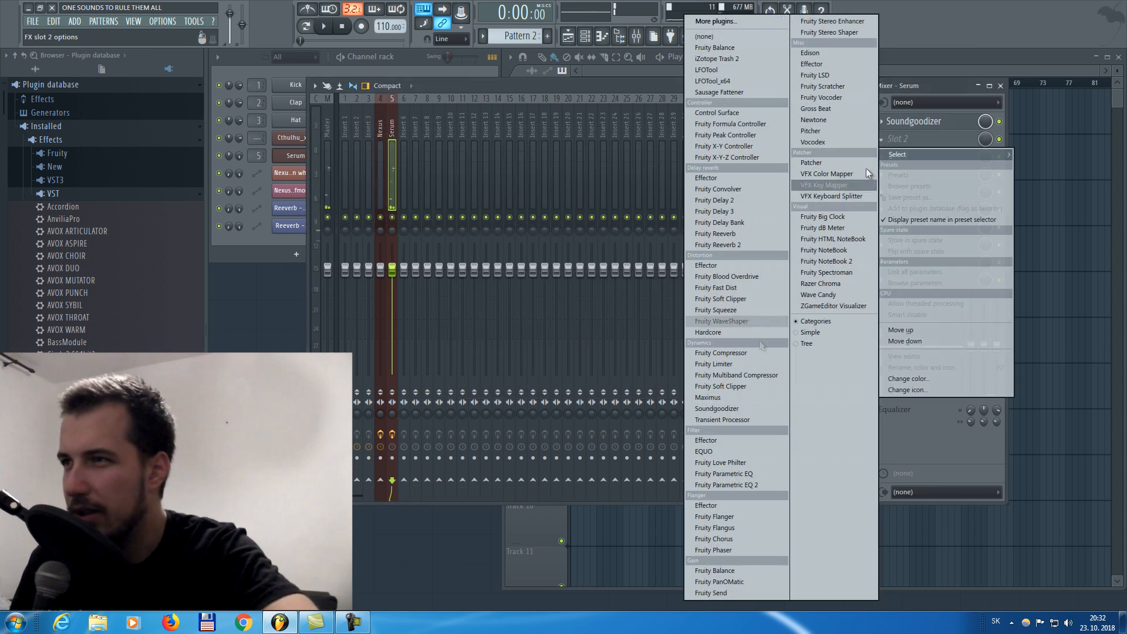
left_click(770, 482)
left_click_drag(398, 280, 397, 289)
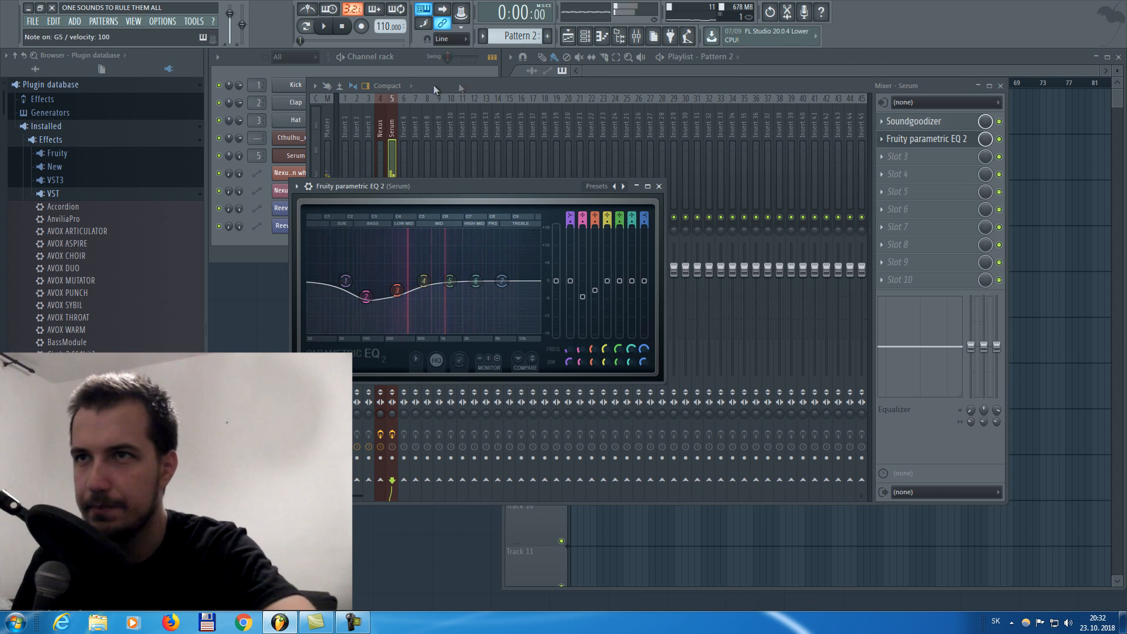
left_click_drag(433, 88, 495, 97)
Set Cthulhu's transpose to 4 and its arpeggiator rate to 1/8, auditioning the chords with a few notes
left_click(327, 137)
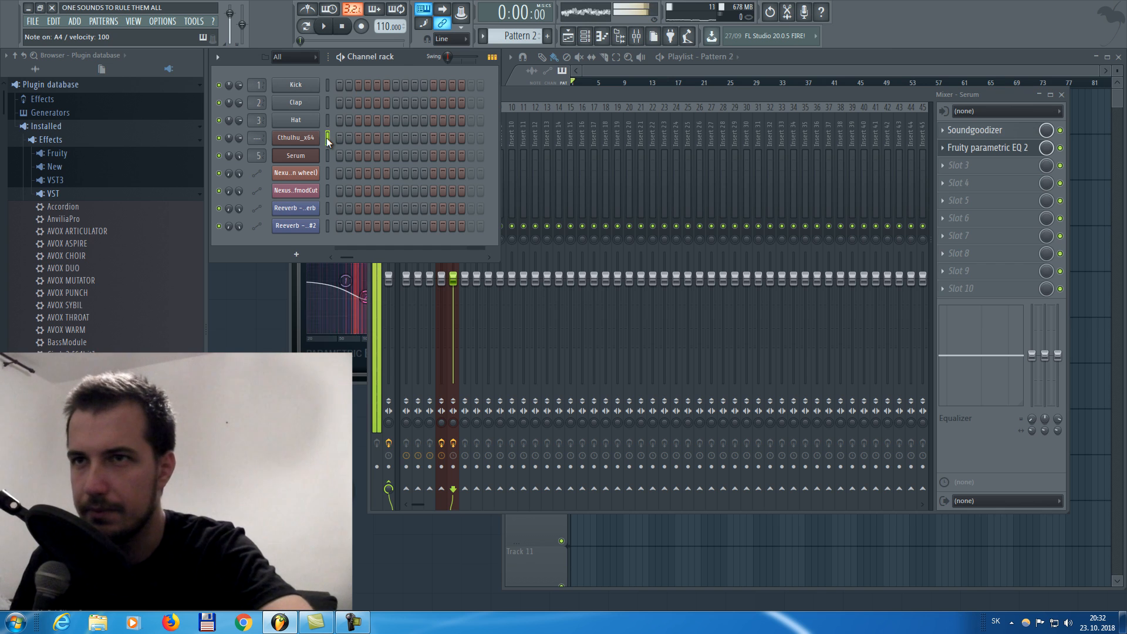
left_click(295, 137)
left_click_drag(539, 156, 537, 135)
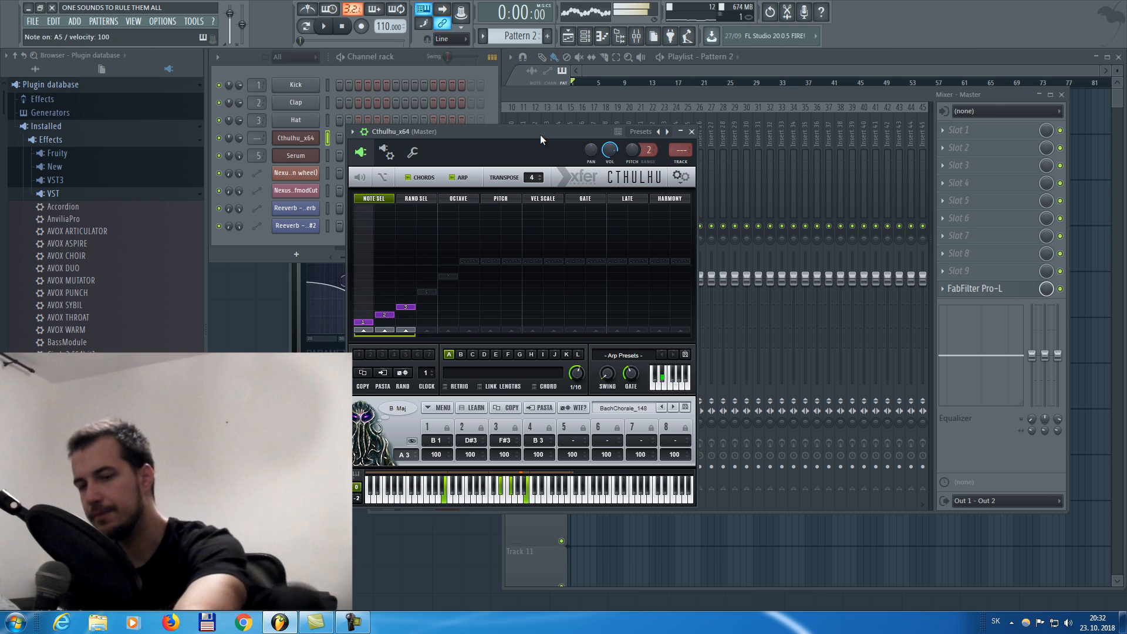
key("c")
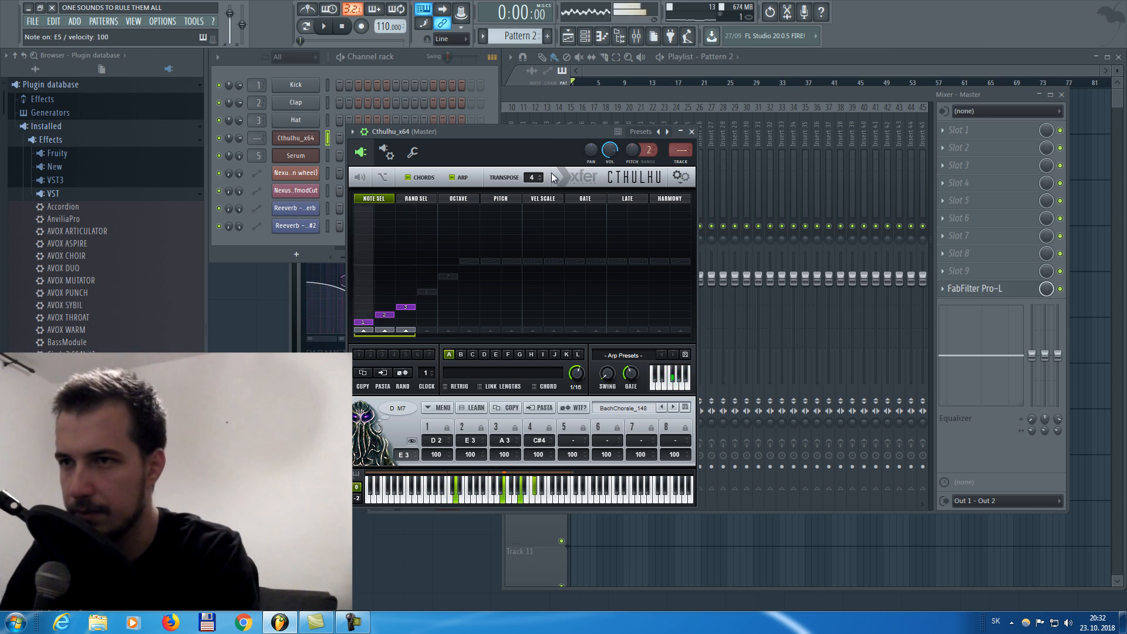
left_click_drag(579, 366, 579, 372)
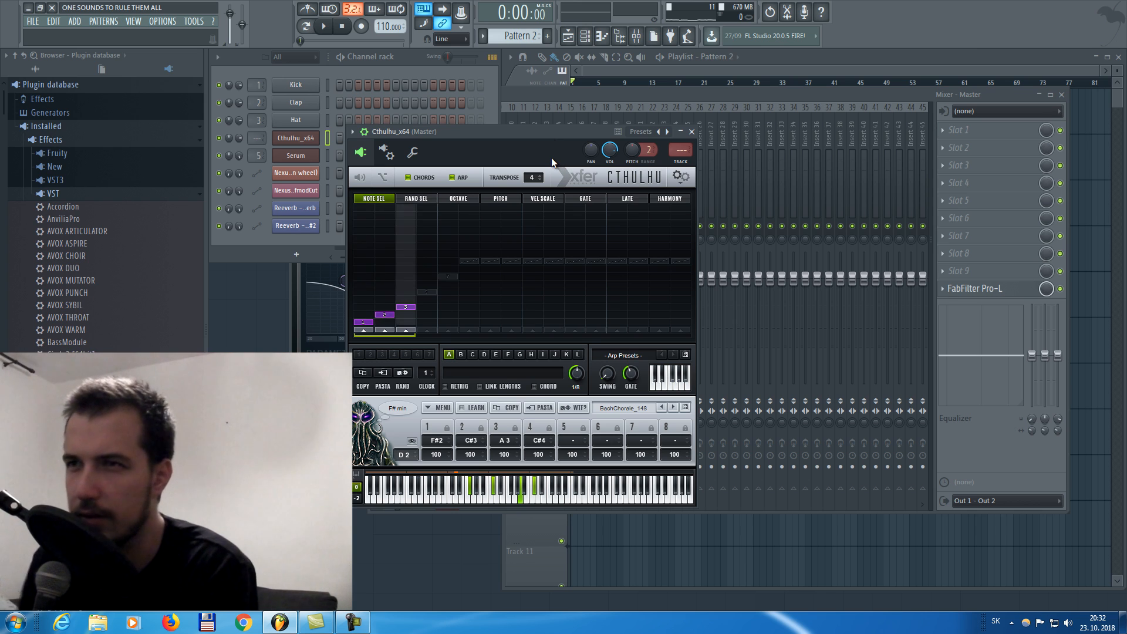
key("b")
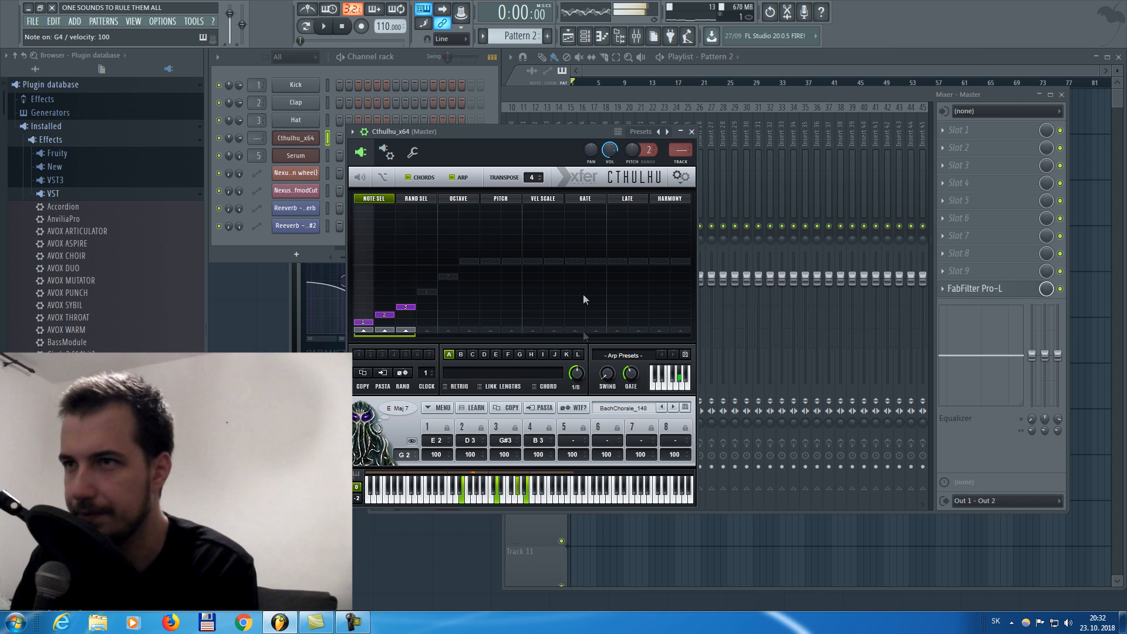
Experiment with per-step rate values on the first three arpeggiator steps, resetting the first and third, and return to the note selection lane
left_click(363, 252)
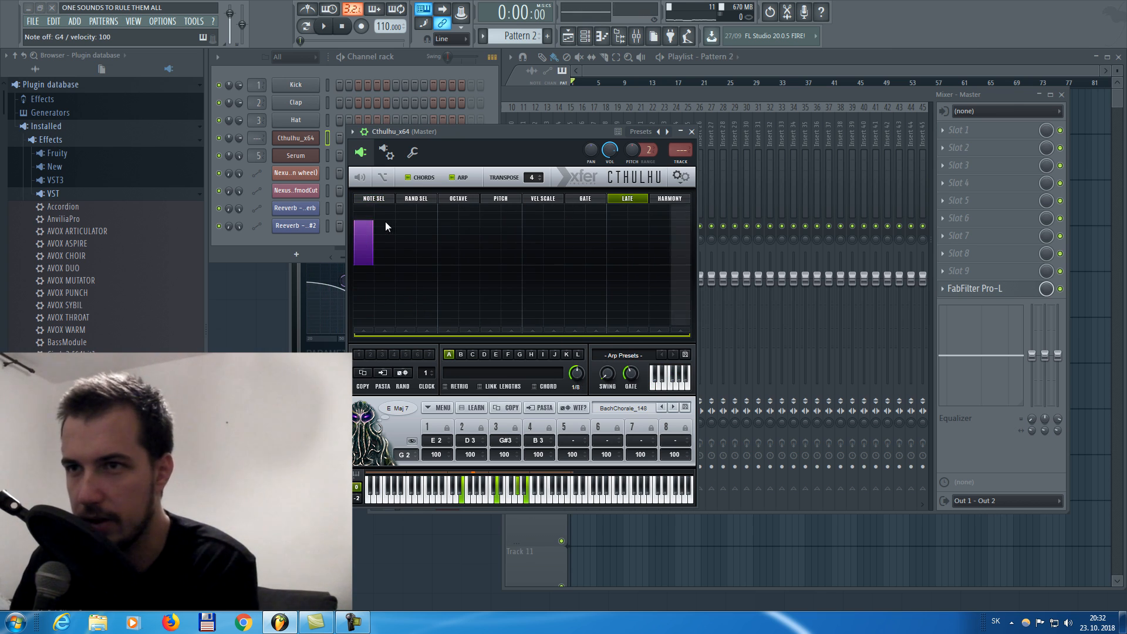
left_click_drag(357, 221, 362, 268)
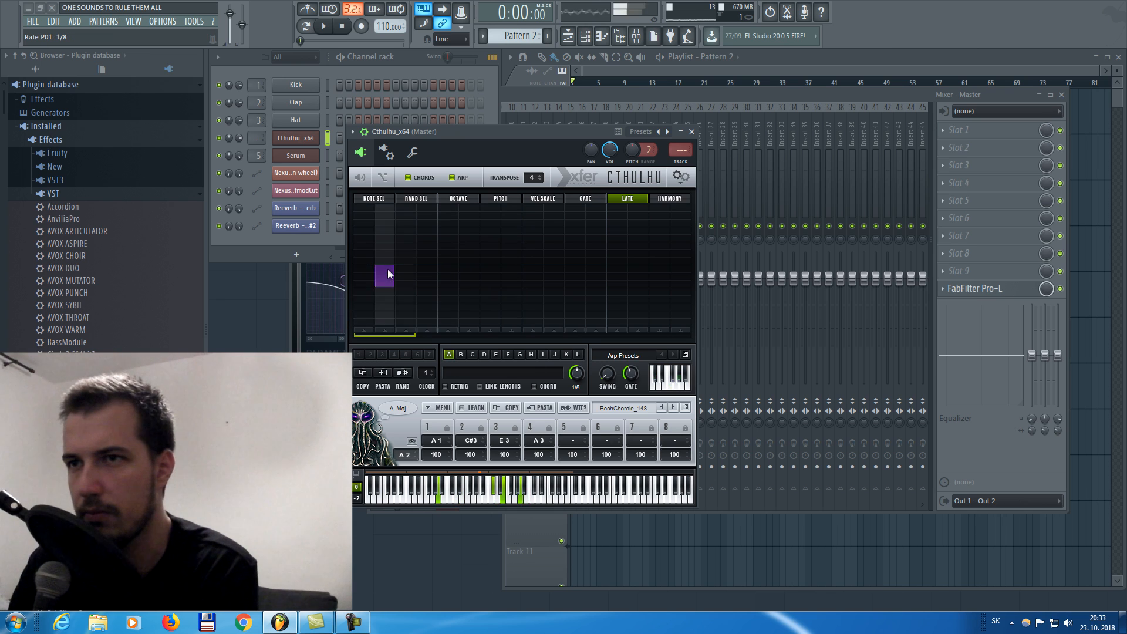
left_click(388, 272)
left_click_drag(389, 259, 404, 249)
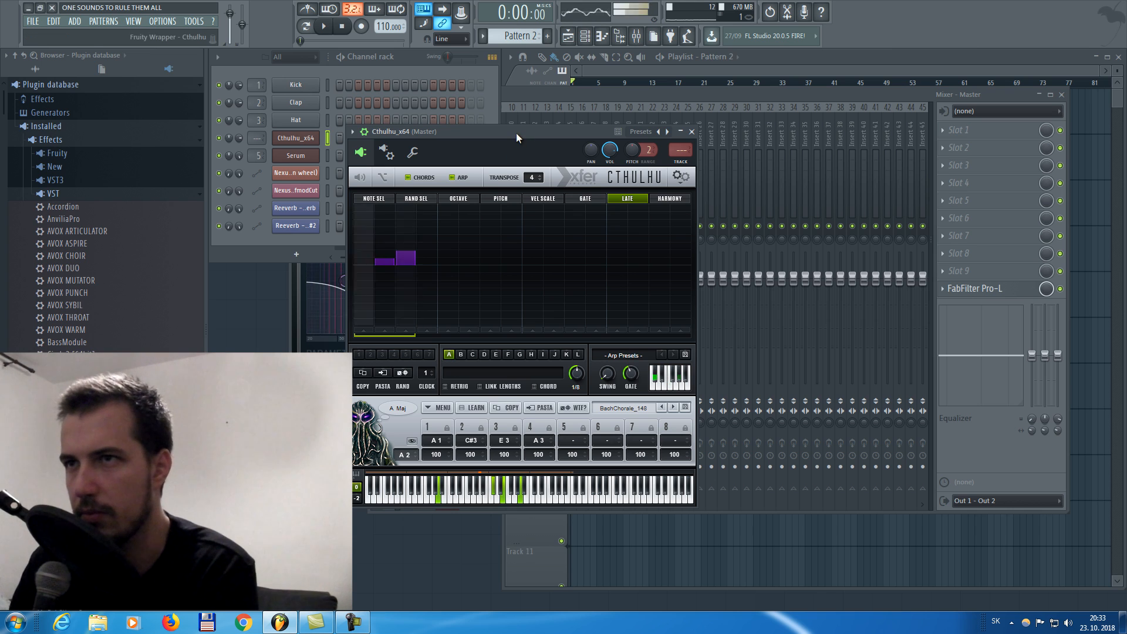
right_click(412, 264)
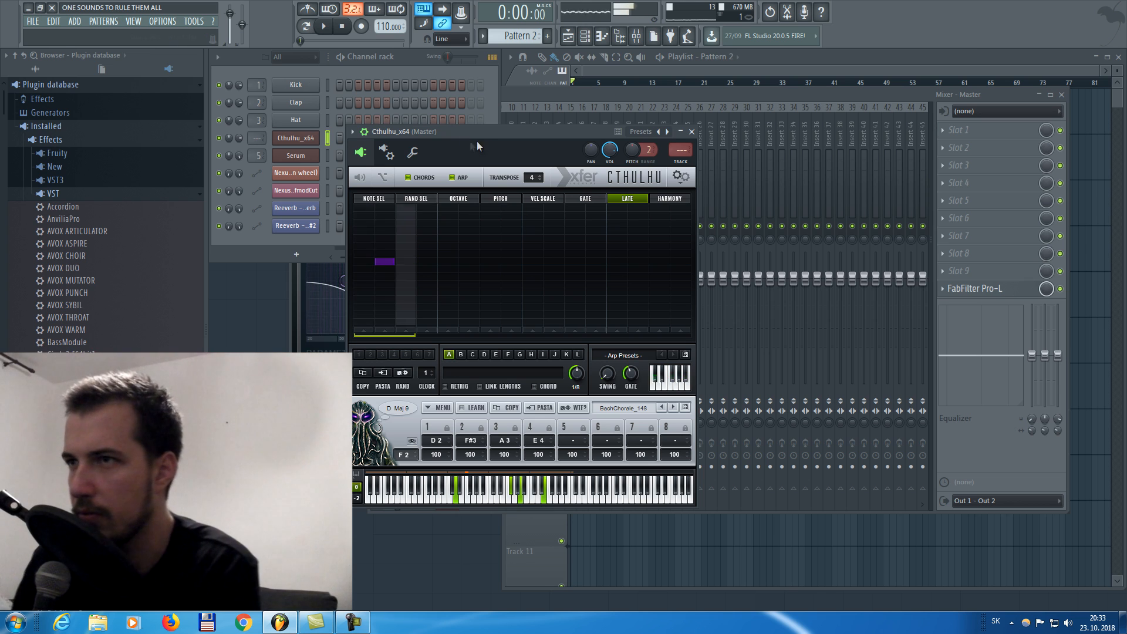
left_click(375, 199)
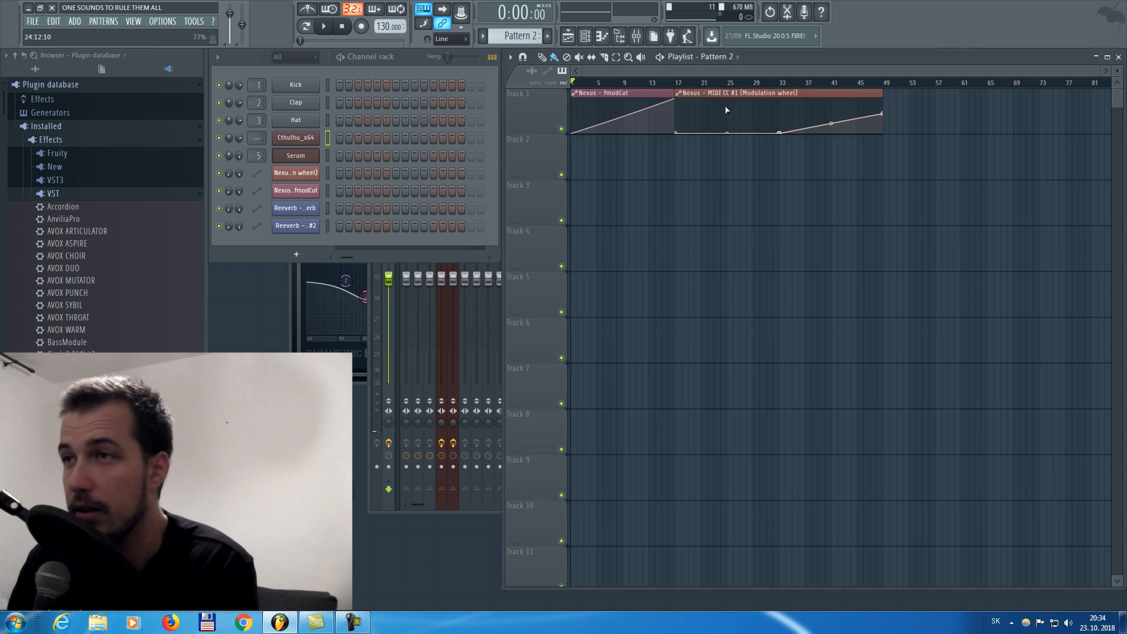
Place a two-bar D4 note at bar 1 in Cthulhu's piano roll, discard the trial F4 note and play the pattern
right_click(299, 138)
left_click(344, 138)
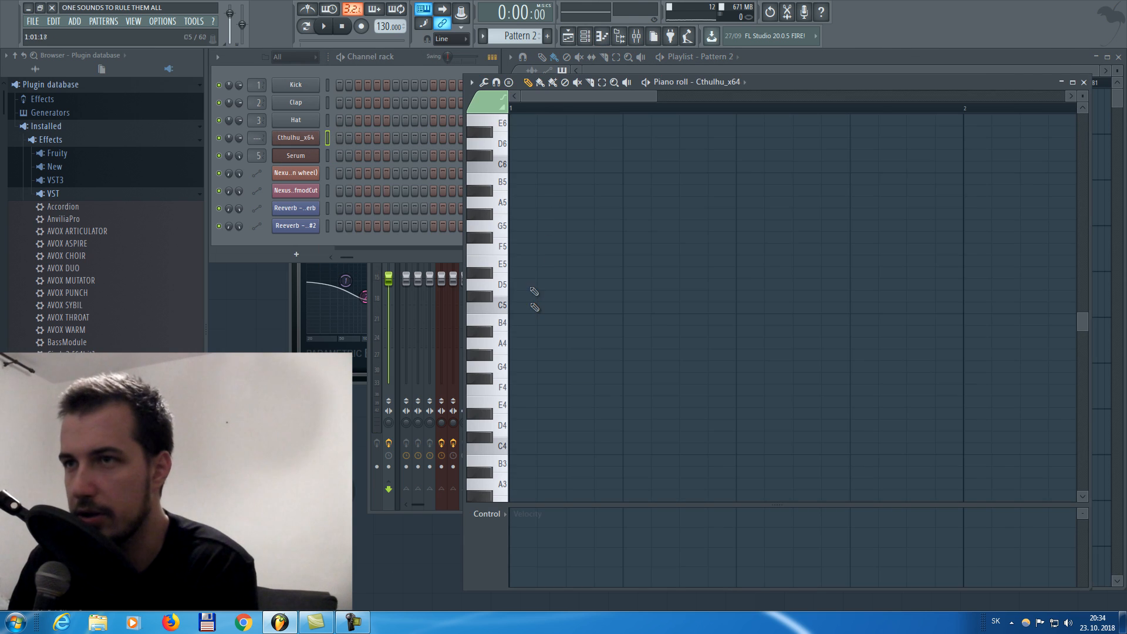
key("v")
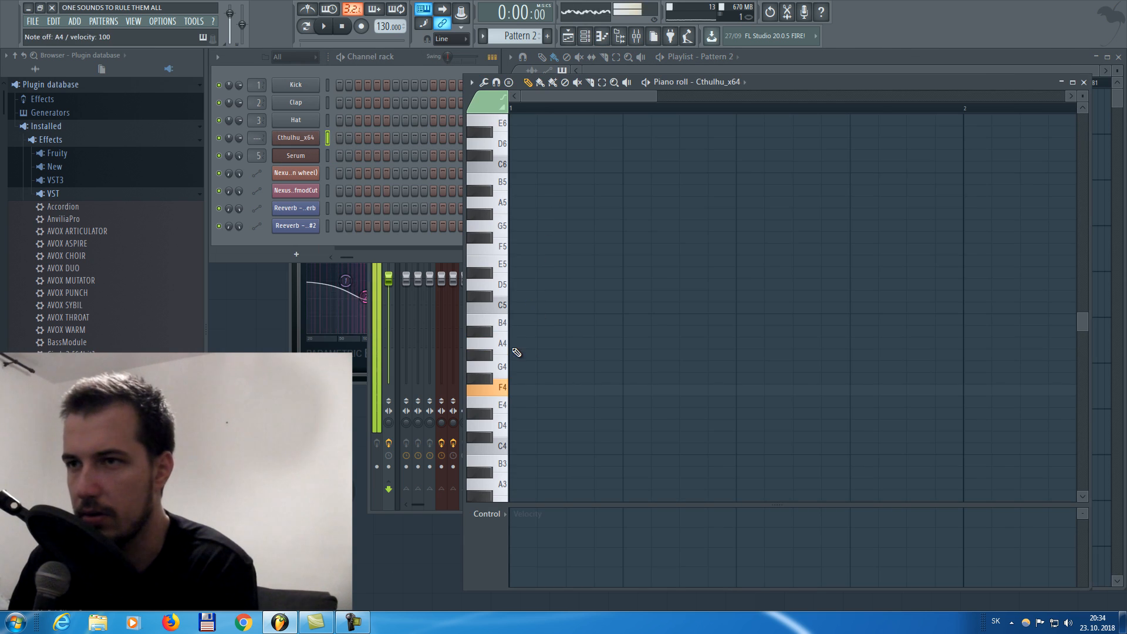
left_click(519, 391)
key("x")
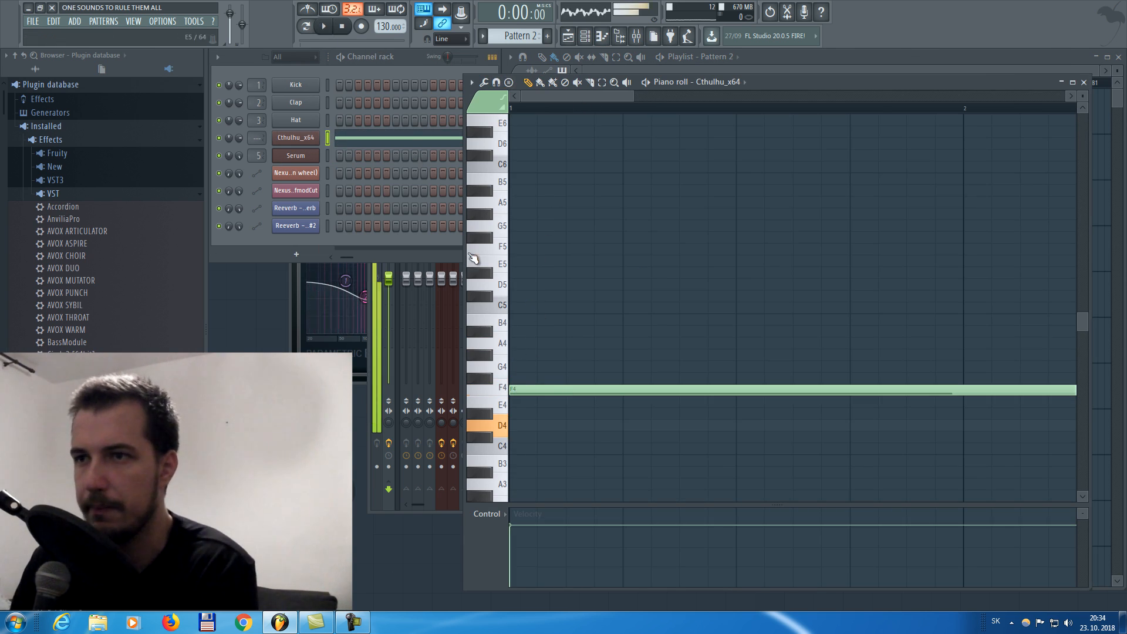
left_click(532, 424)
right_click(536, 390)
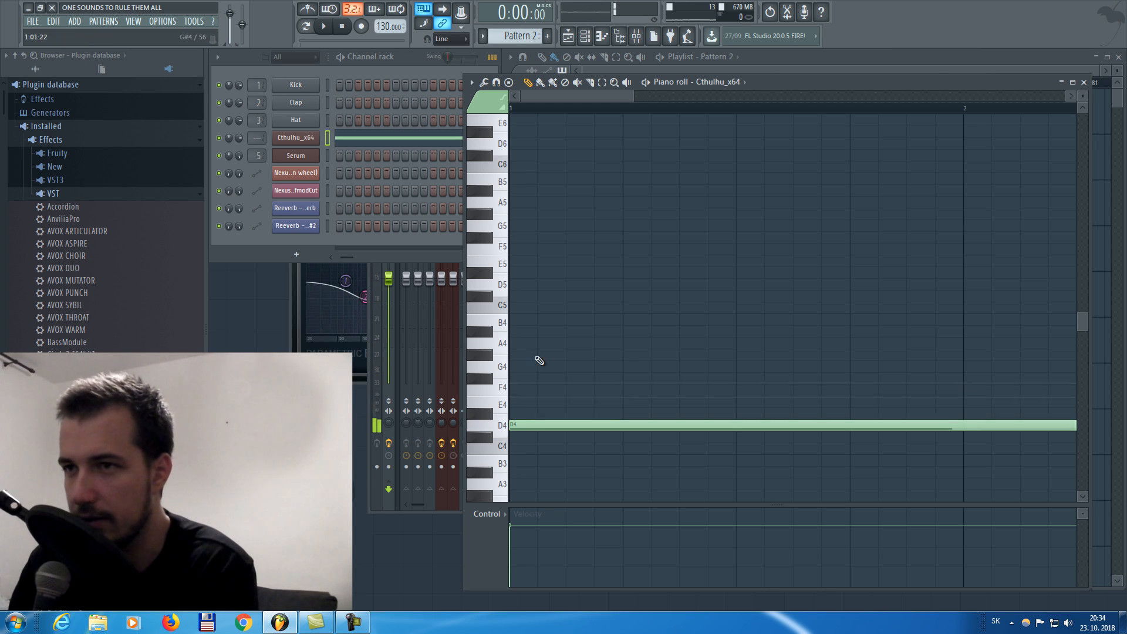
left_click(324, 27)
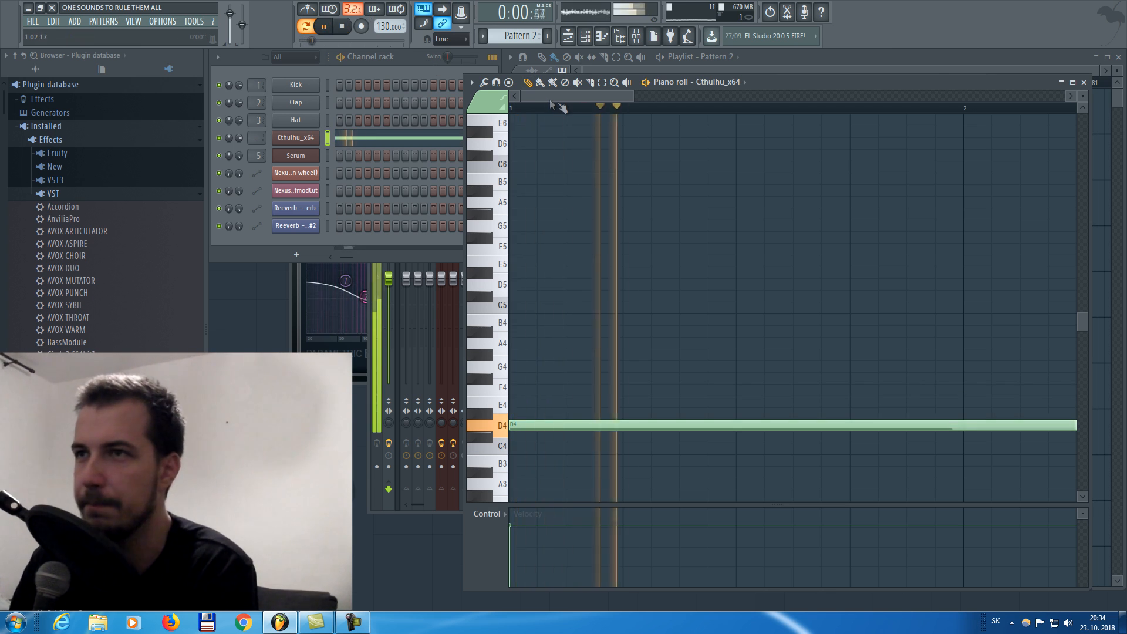
Add a two-bar A4 note at bar 3 and a two-bar F#4 note at bar 5, playing the pattern to check
scroll(563, 109, "down", 4)
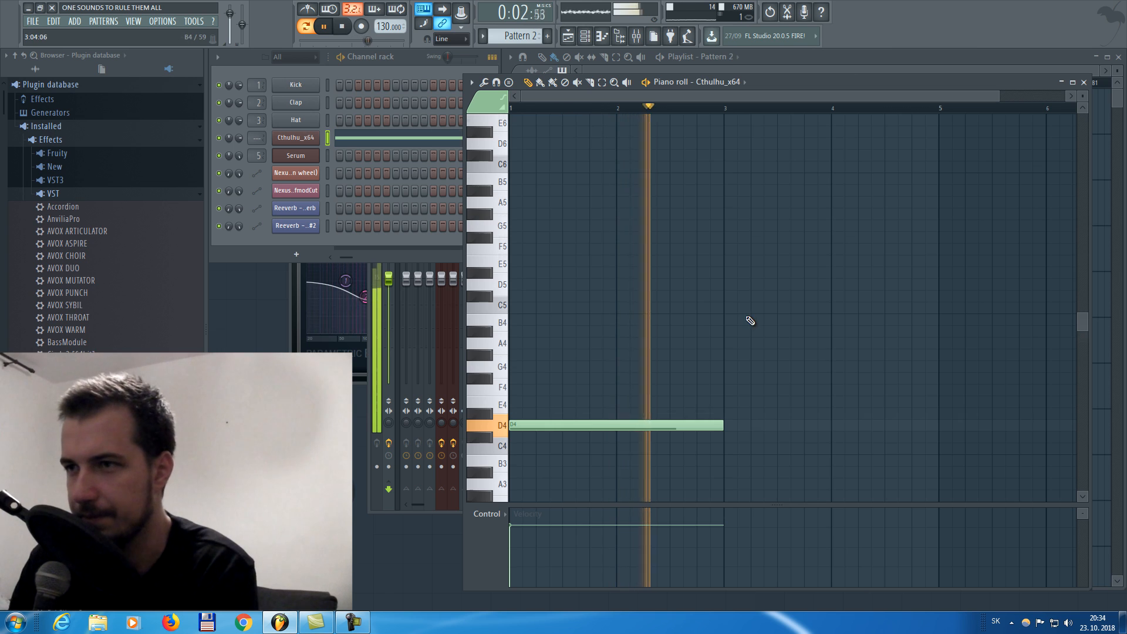
scroll(738, 328, "down", 3)
key("space")
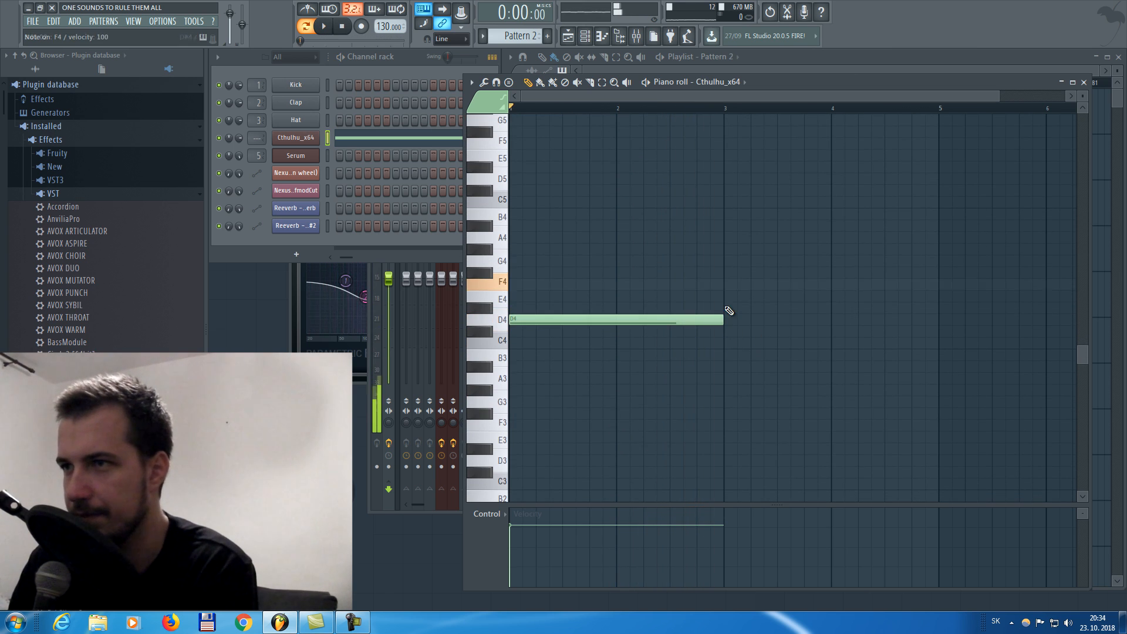
left_click(727, 237)
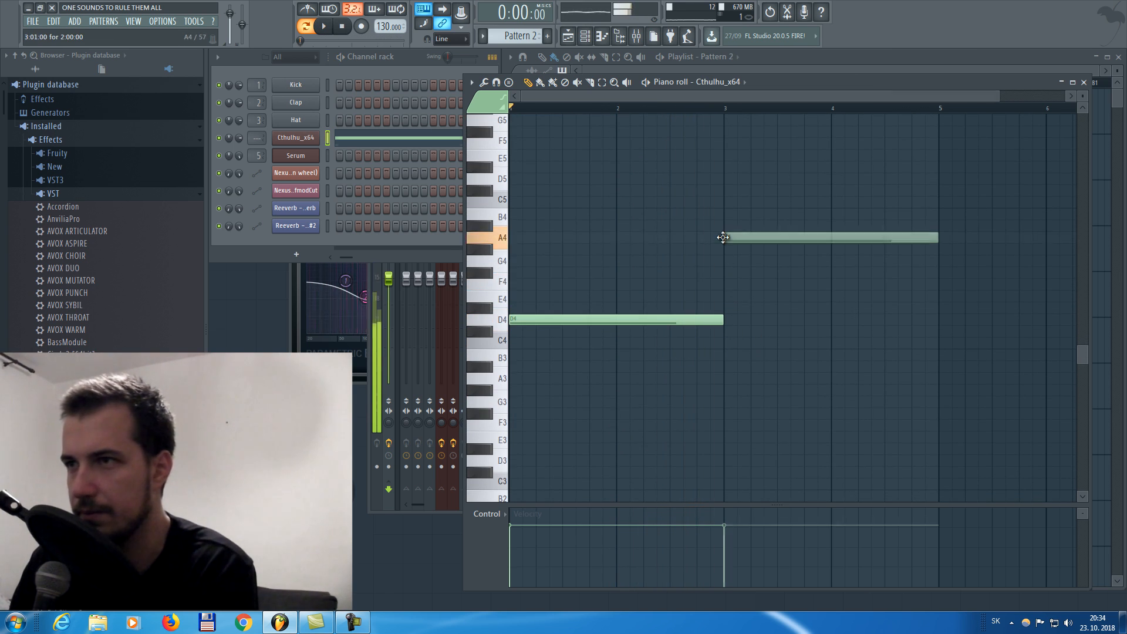
key("space")
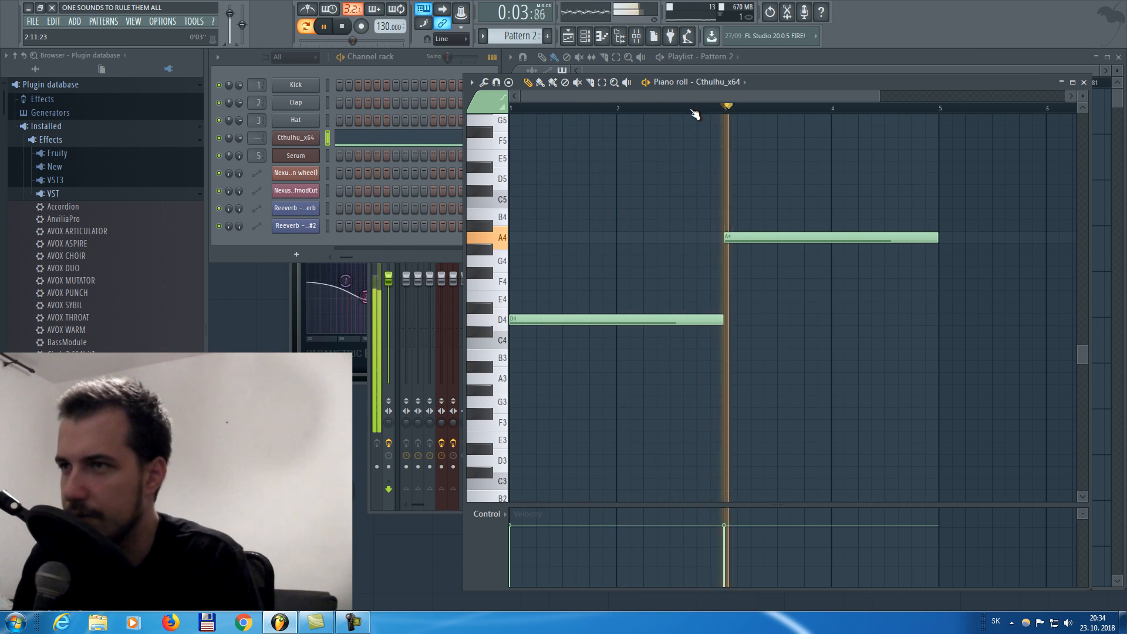
scroll(694, 111, "down", 1)
scroll(694, 113, "down", 1)
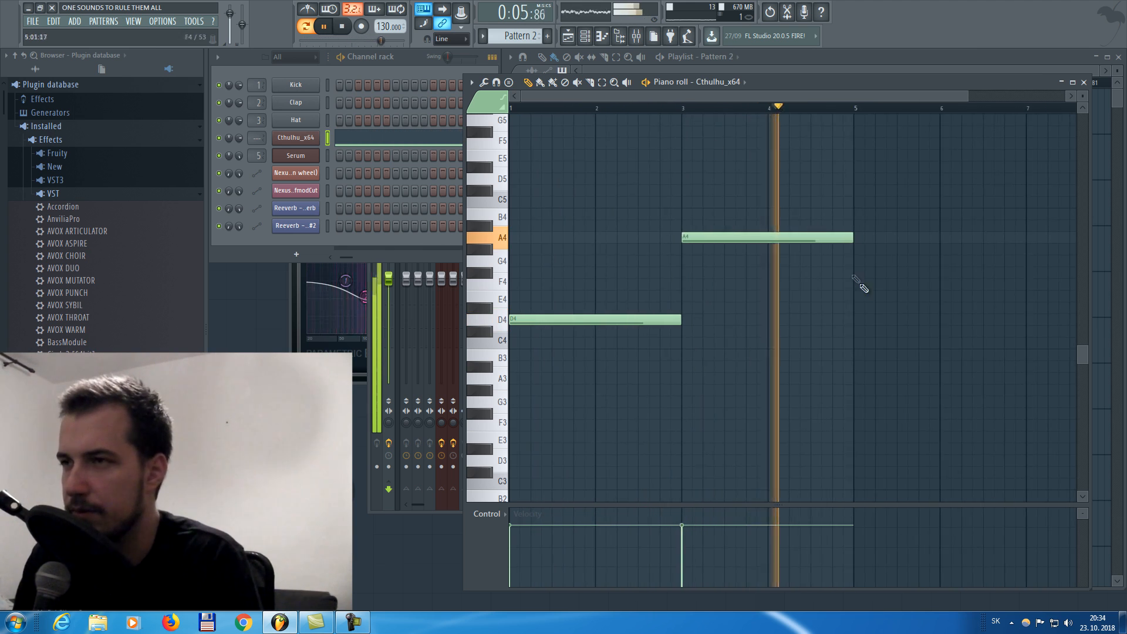
left_click(866, 272)
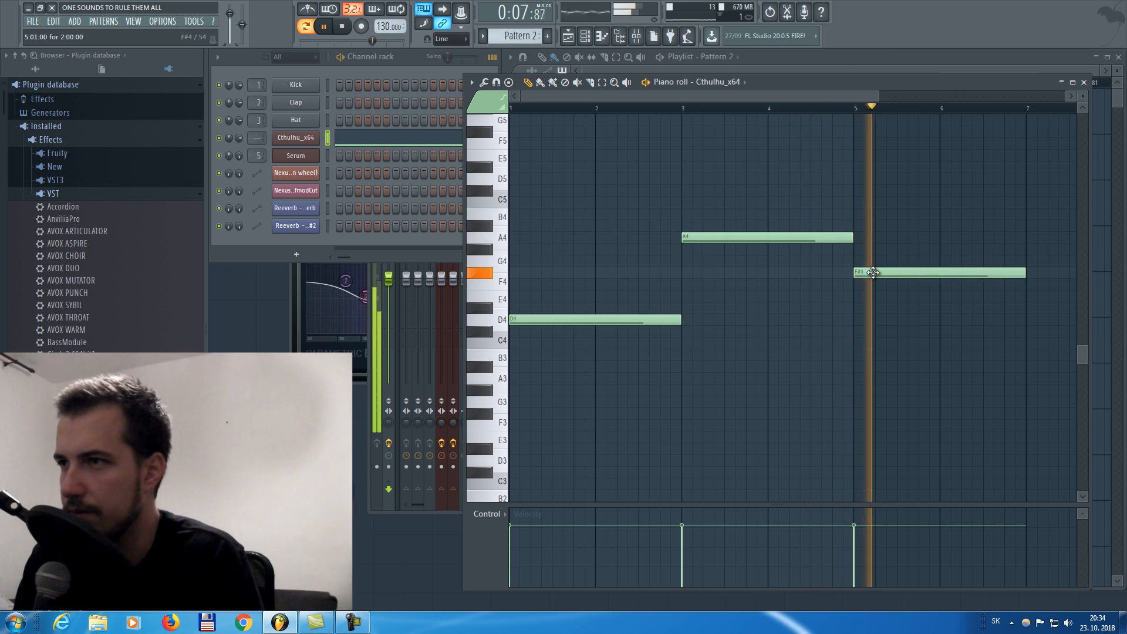
Close Serum's window, shift the two-bar C4 note to start at bar 9 and stop playback
key("space")
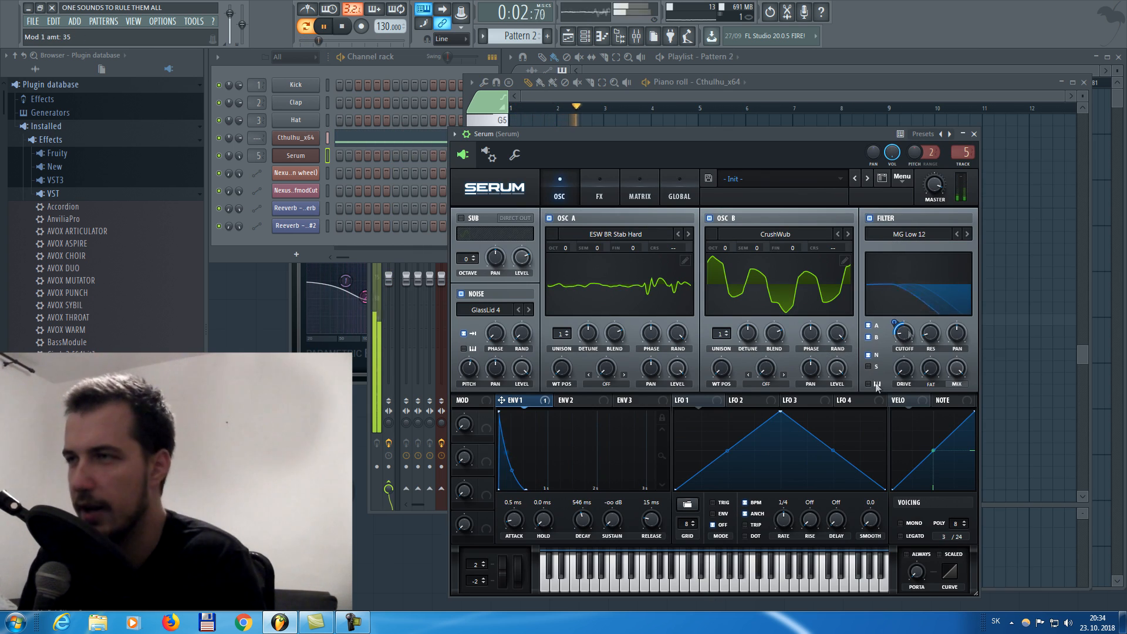
left_click(973, 133)
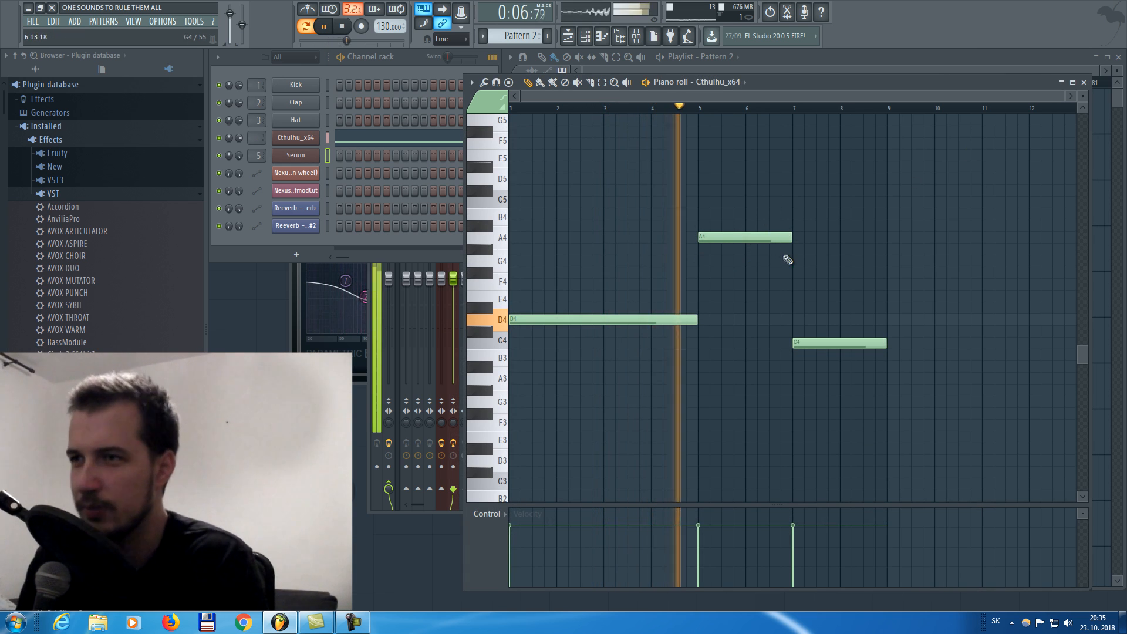
left_click_drag(827, 344, 921, 344)
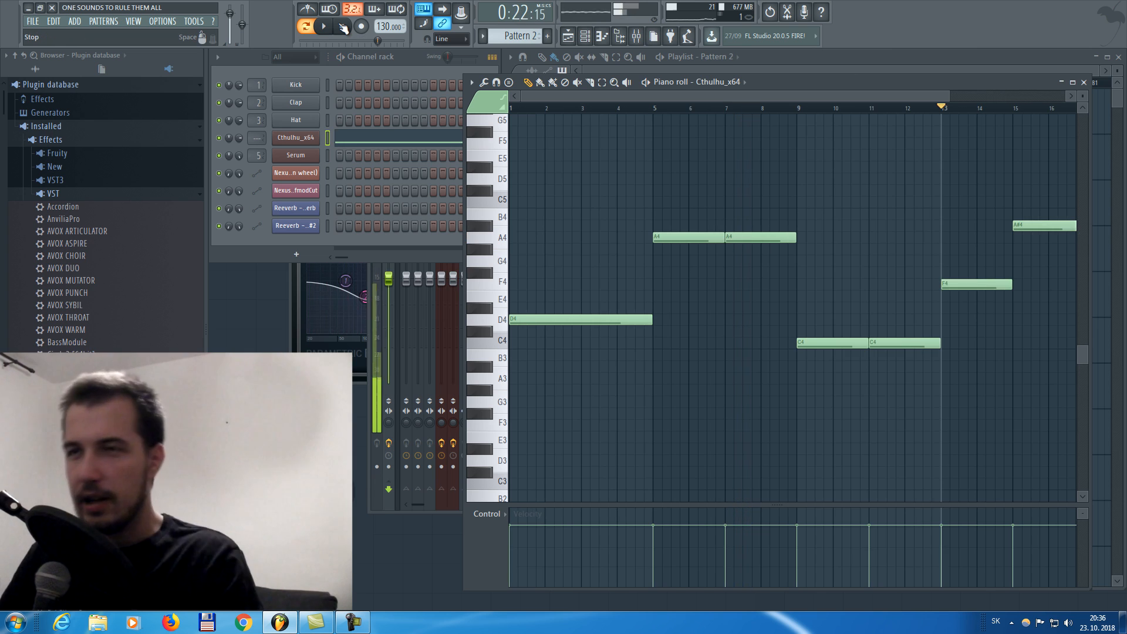
left_click(344, 28)
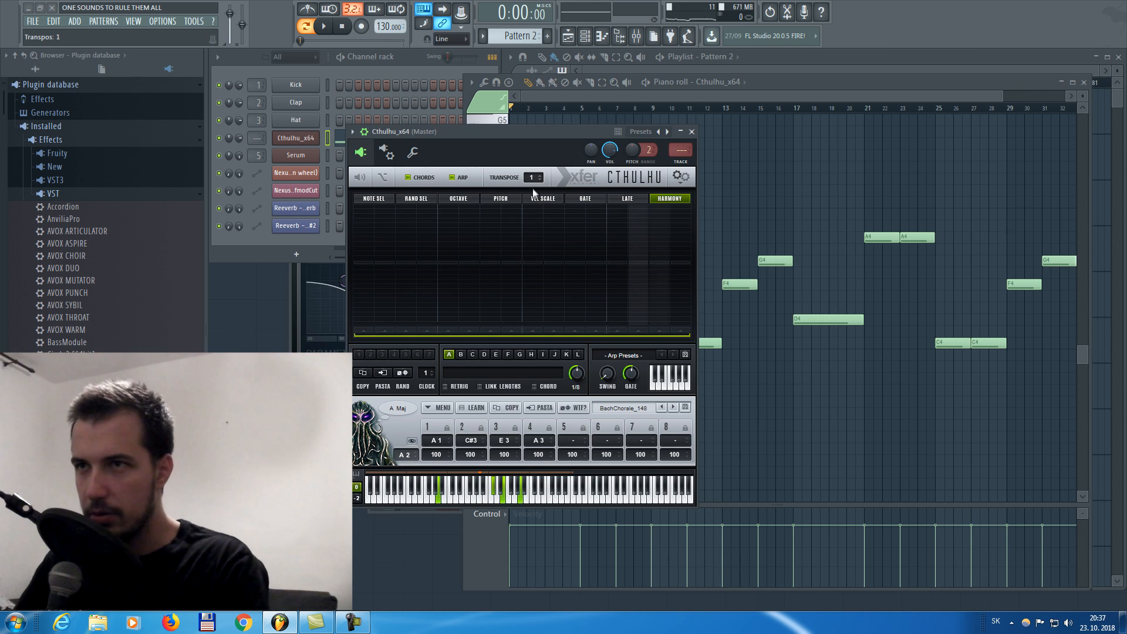
Play back the chord progression to hear it with Cthulhu's transpose at 1 and return to the Cthulhu window
left_click(812, 179)
right_click(812, 179)
key("space")
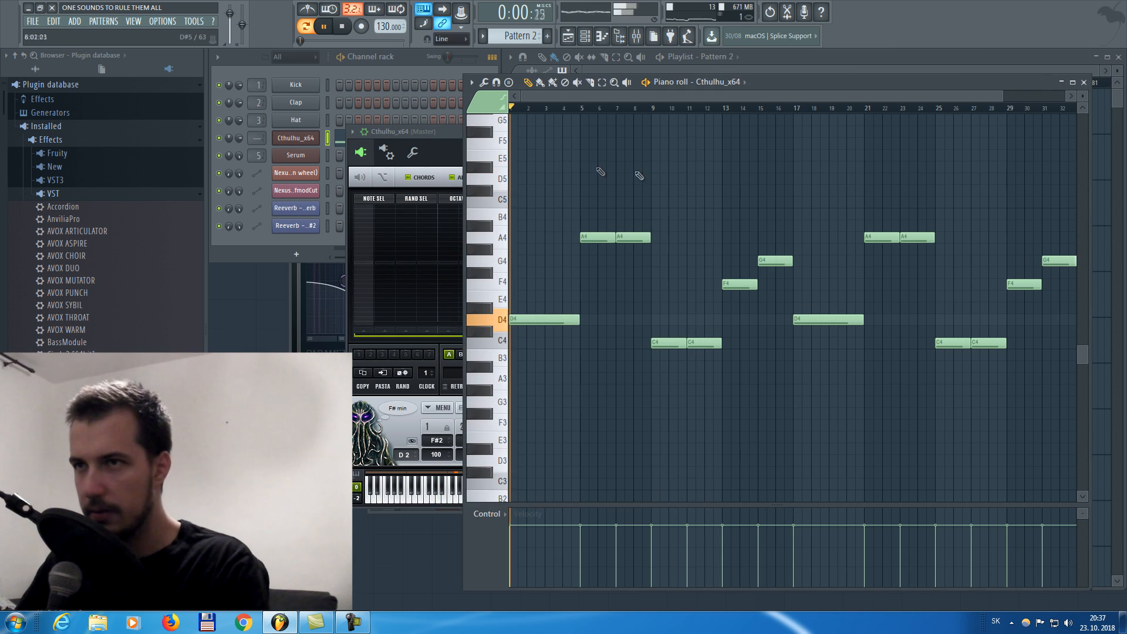
key("space")
key("space")
left_click(428, 132)
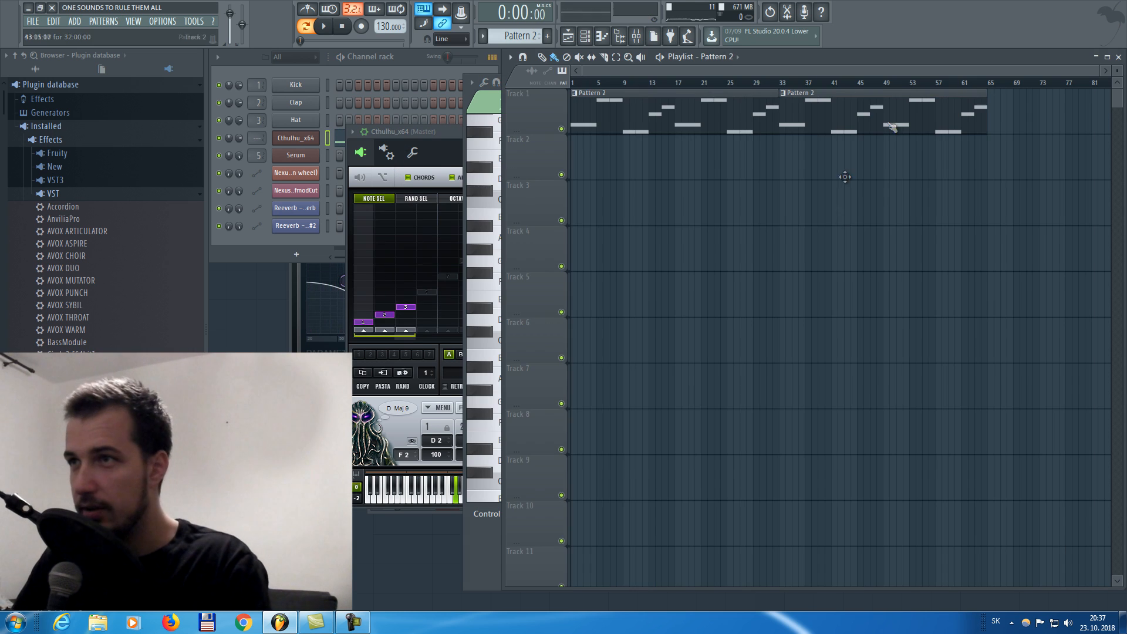
Select all the Pattern 2 clips in the playlist and open Serum
key("ctrl+a")
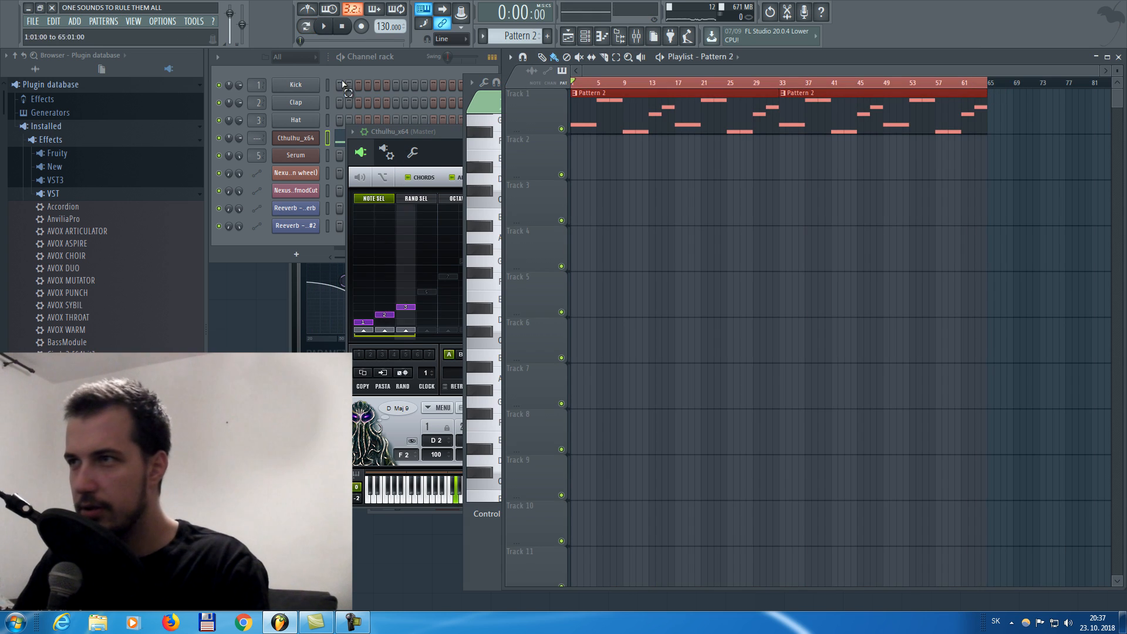
left_click(311, 159)
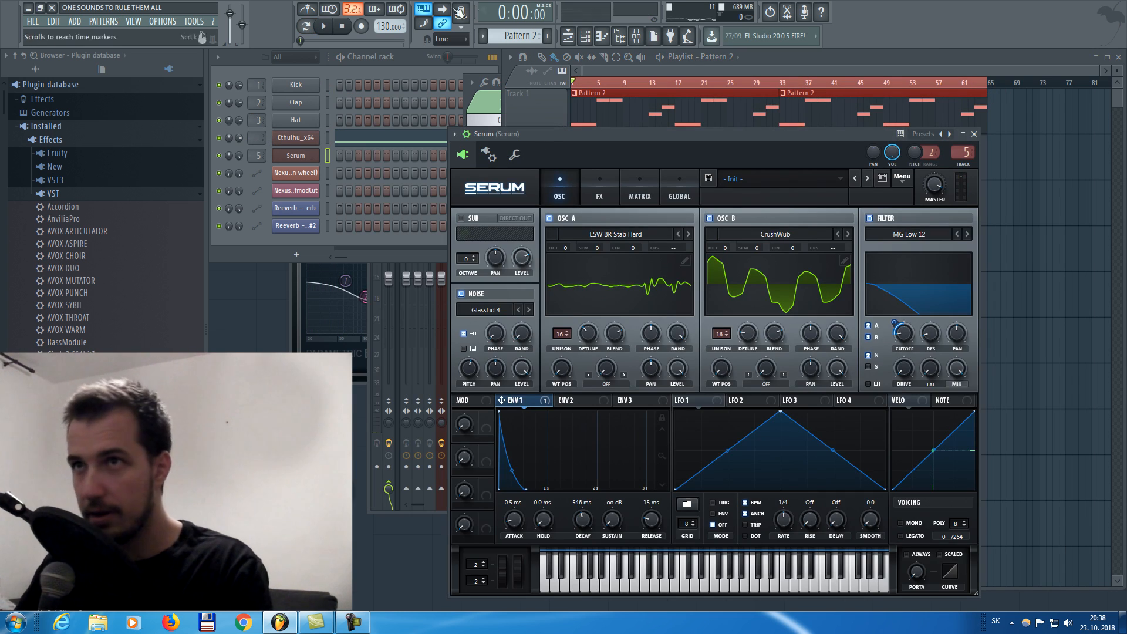
Create an automation clip for Serum's filter cutoff beneath the Pattern 2 clips, shape it as a rising ramp and start playback
right_click(903, 343)
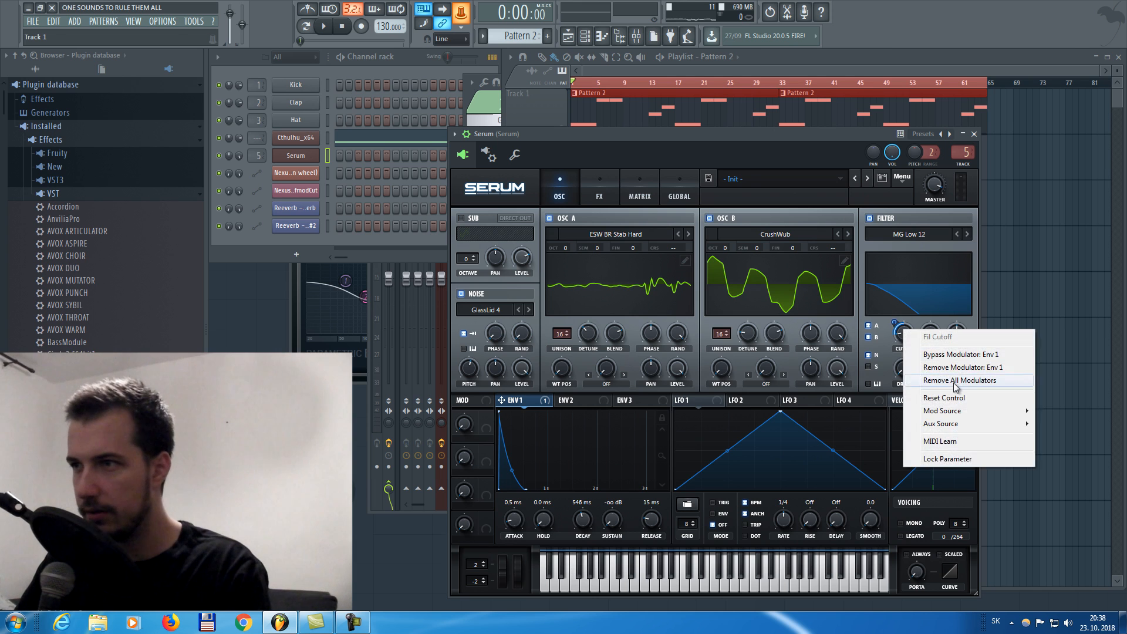
left_click(939, 387)
key("ctrl+d")
left_click_drag(987, 174, 987, 163)
left_click_drag(571, 174, 571, 179)
scroll(617, 93, "up", 2)
key("space")
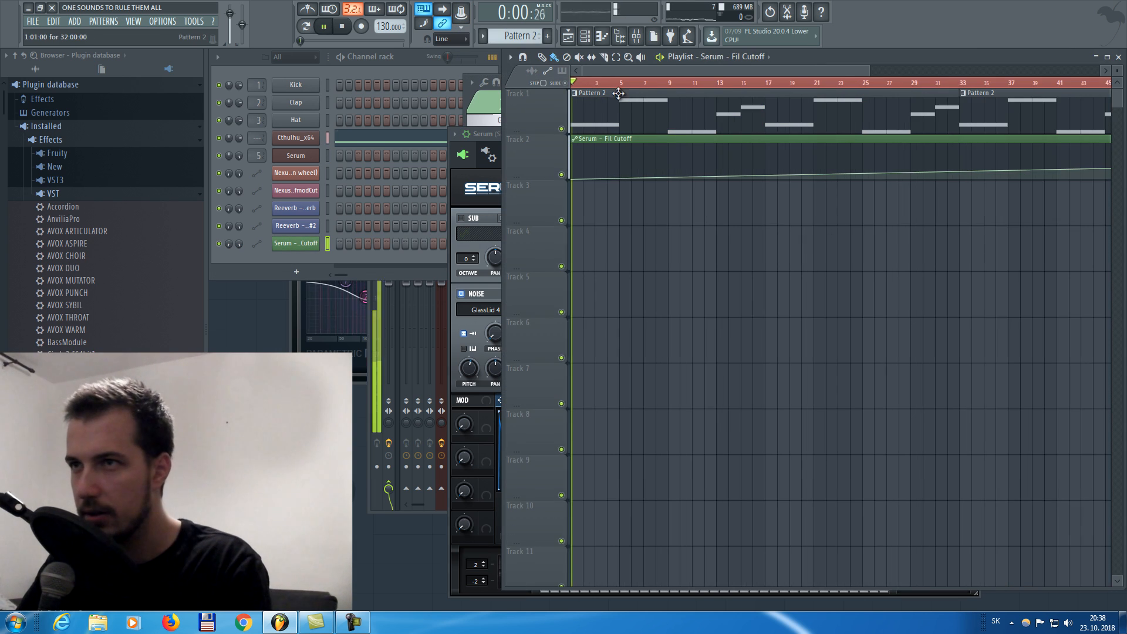
Shorten the filter cutoff automation clip to end at bar 33 and repeat it under the second Pattern 2 clip during playback
scroll(618, 93, "down", 2)
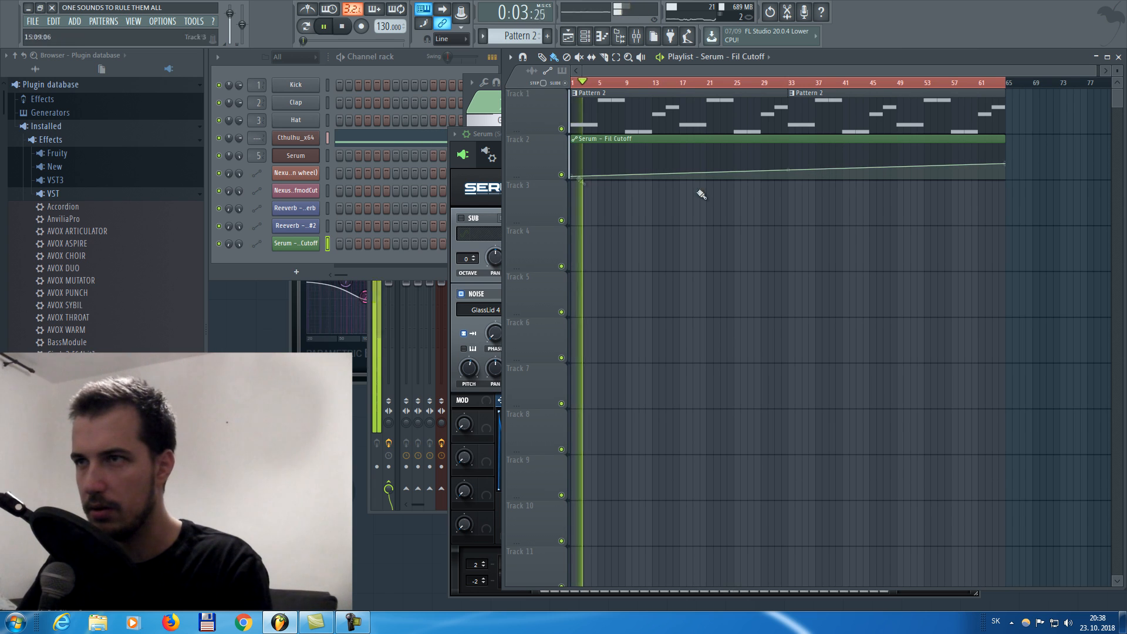
left_click_drag(1004, 166, 788, 165)
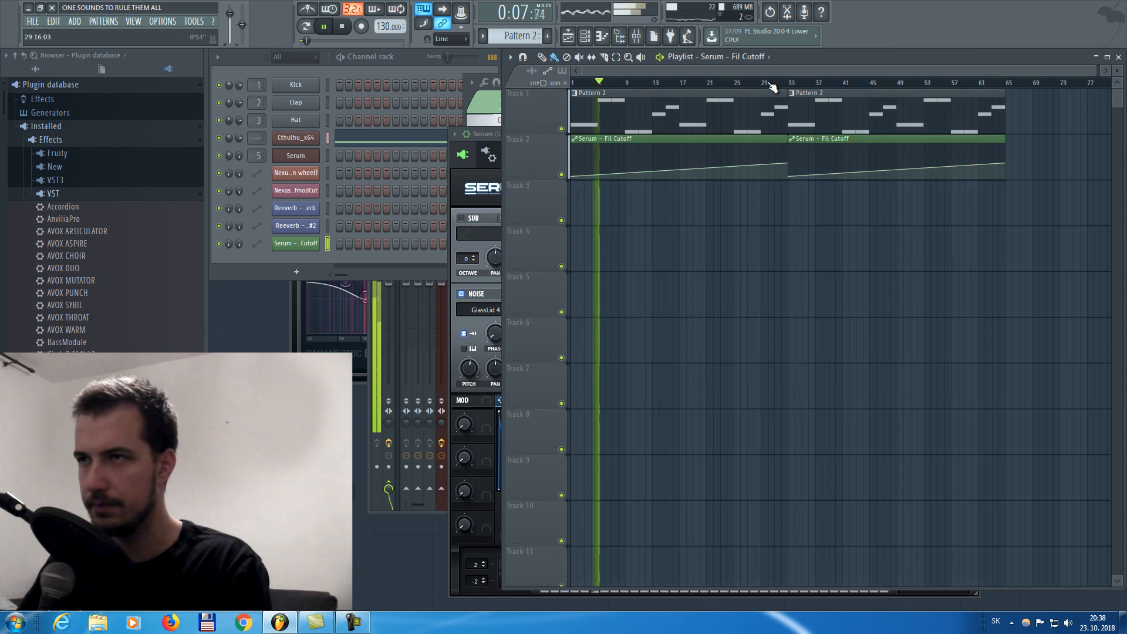
left_click(572, 182)
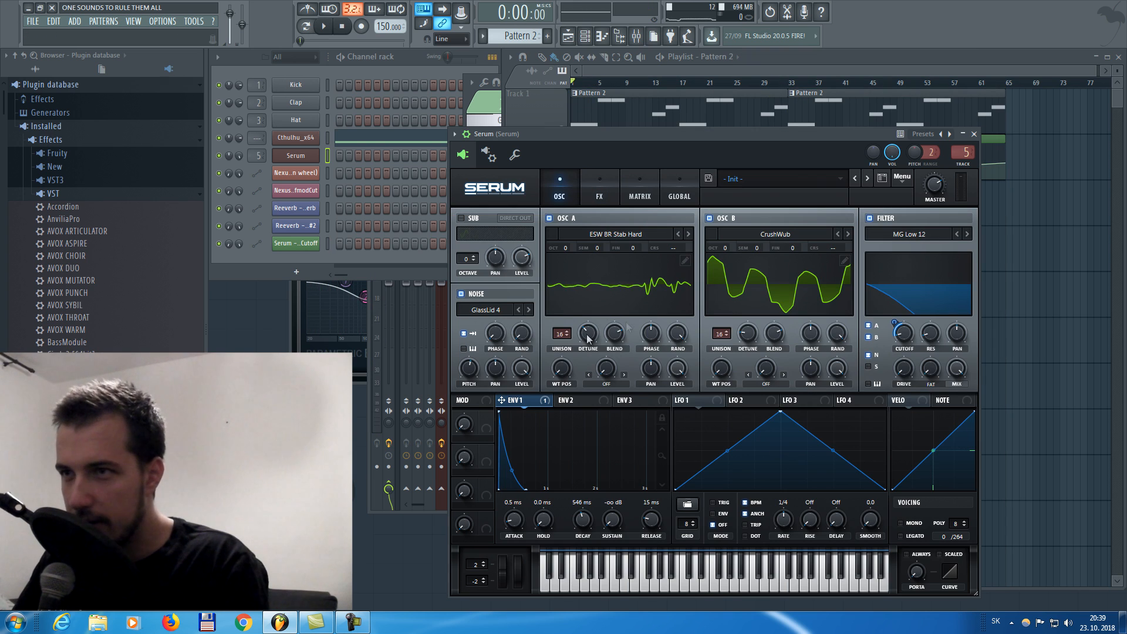
Select the first half of the playlist up to bar 33 and link Serum's Macro 1 to the detune of both oscillators
left_click_drag(796, 83, 438, 89)
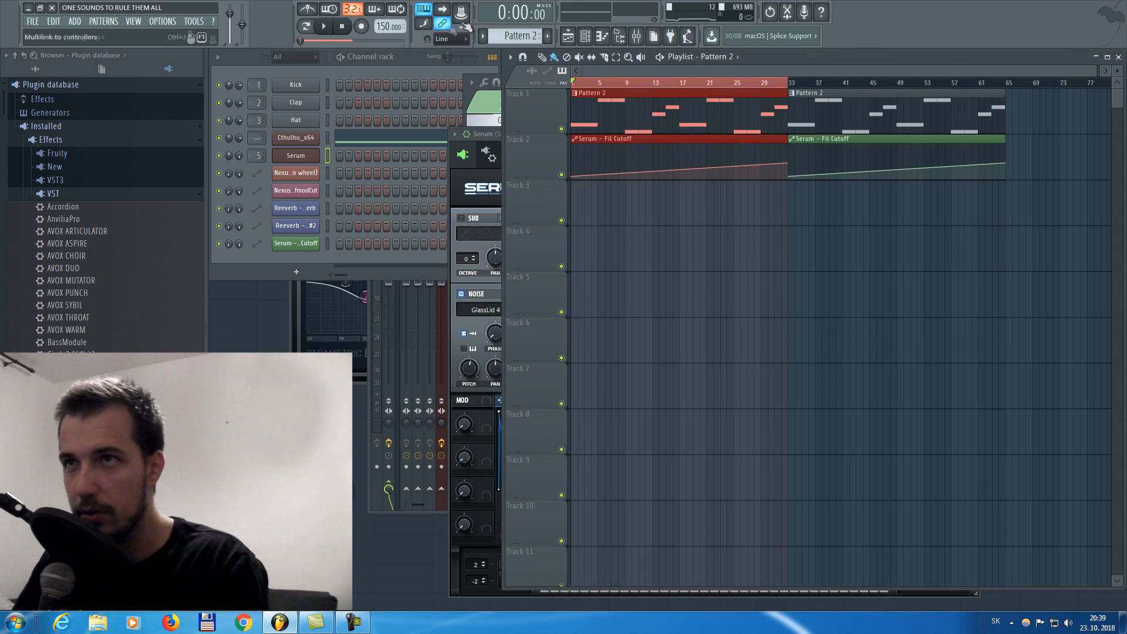
left_click(492, 144)
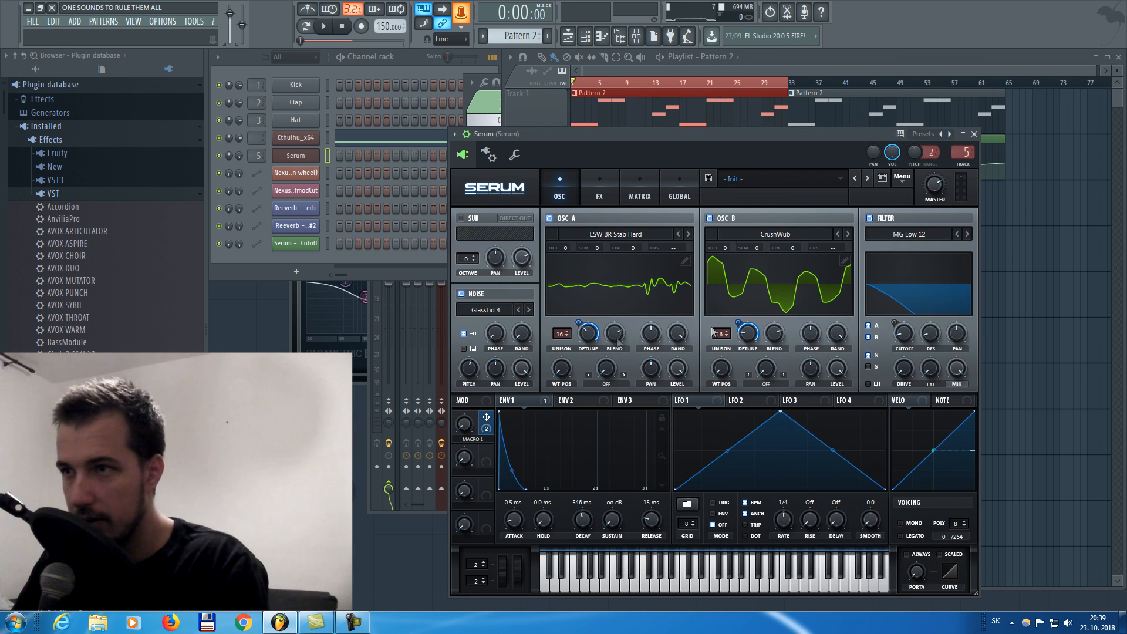
mouse_move(466, 426)
left_mouse_down()
mouse_move(472, 389)
mouse_move(469, 420)
left_mouse_up()
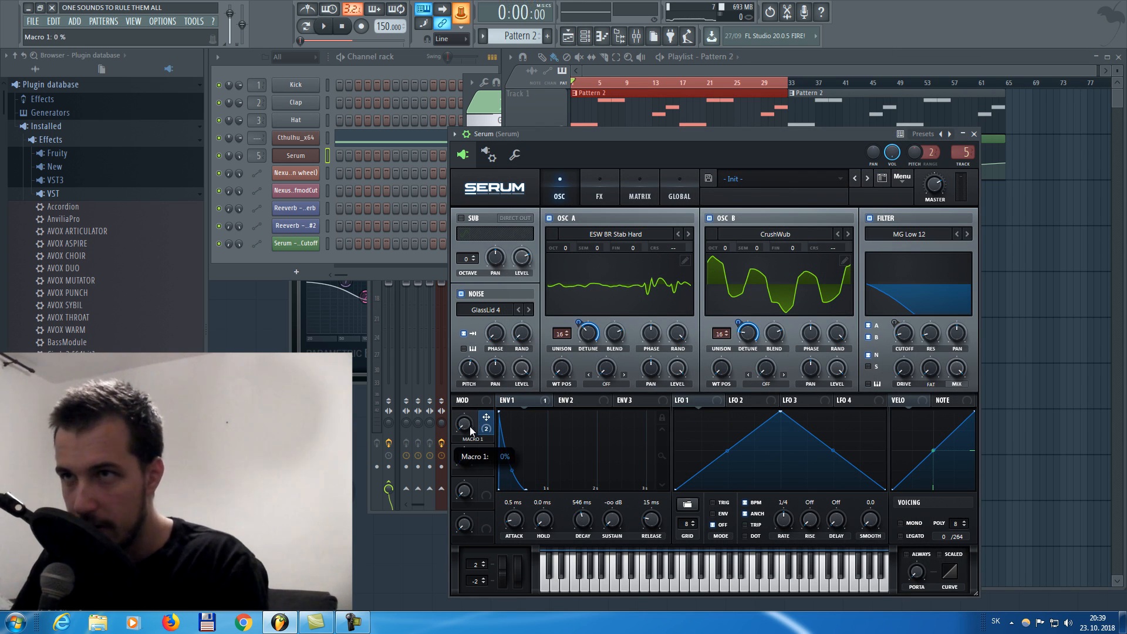
Automate Macro 1 with a rising ramp up to bar 33, bend it into an upward curve and repeat it over the second half
right_click(464, 11)
left_click(533, 75)
left_click(844, 63)
left_click_drag(786, 224, 786, 191)
key("space")
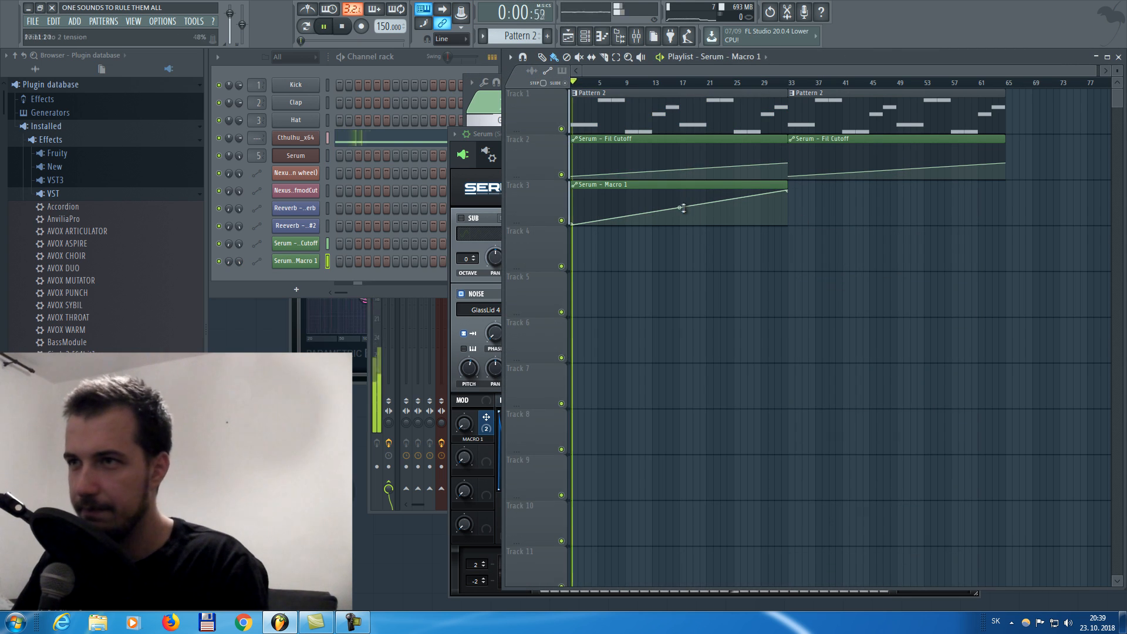
left_click_drag(684, 207, 682, 222)
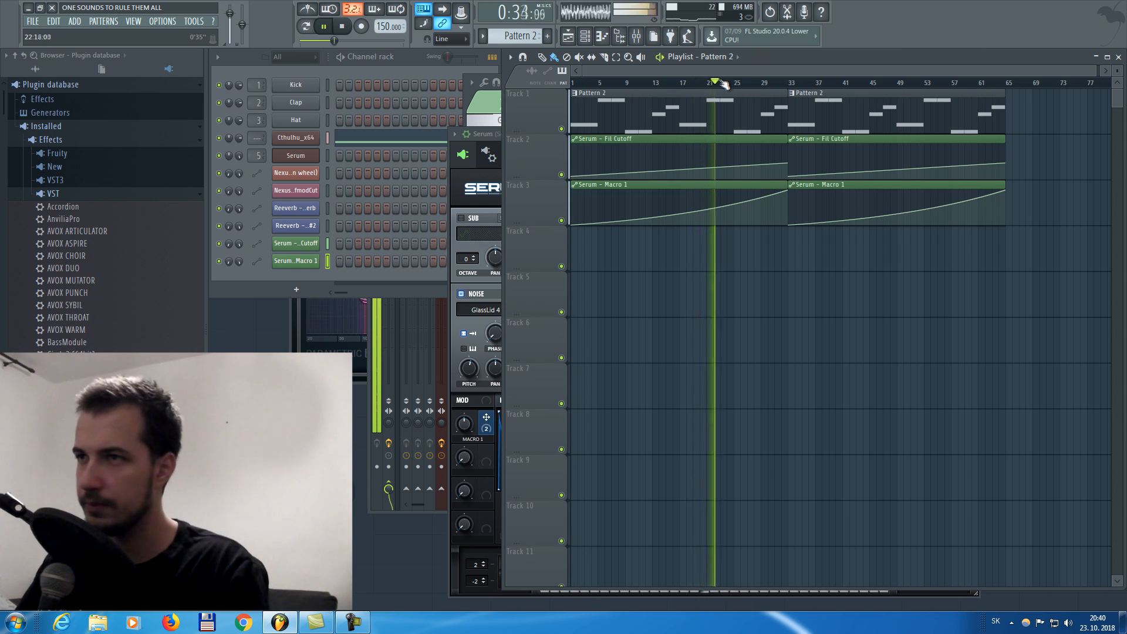
Create automation clips for the delay mix and reverb mix in Serum's effects, spanning the first Pattern 2 clip
left_click(308, 158)
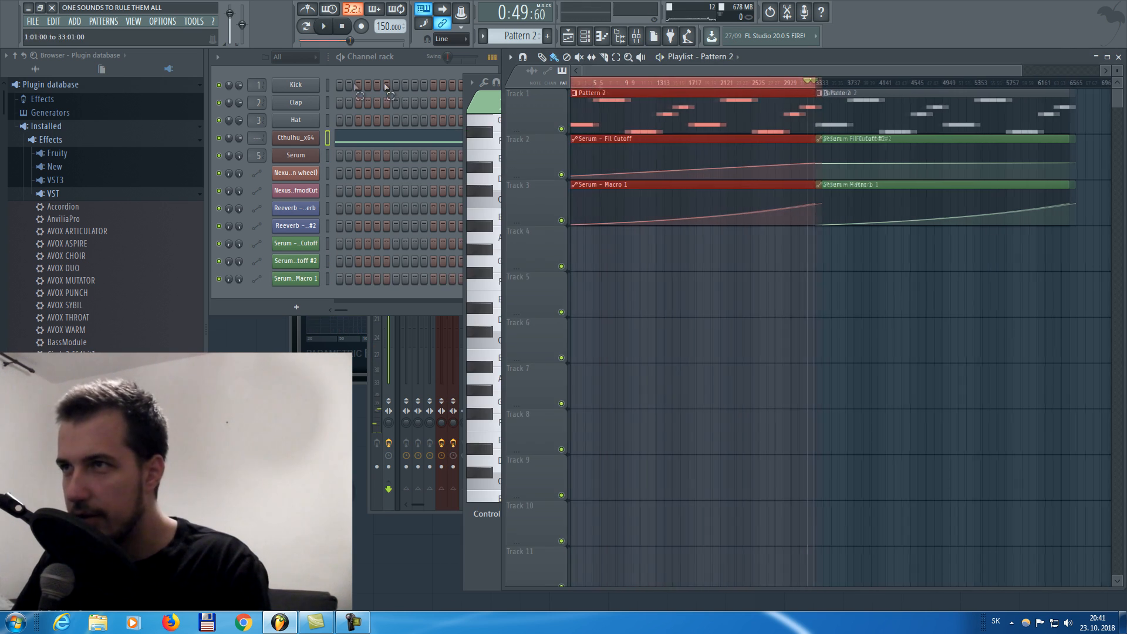
left_click(302, 157)
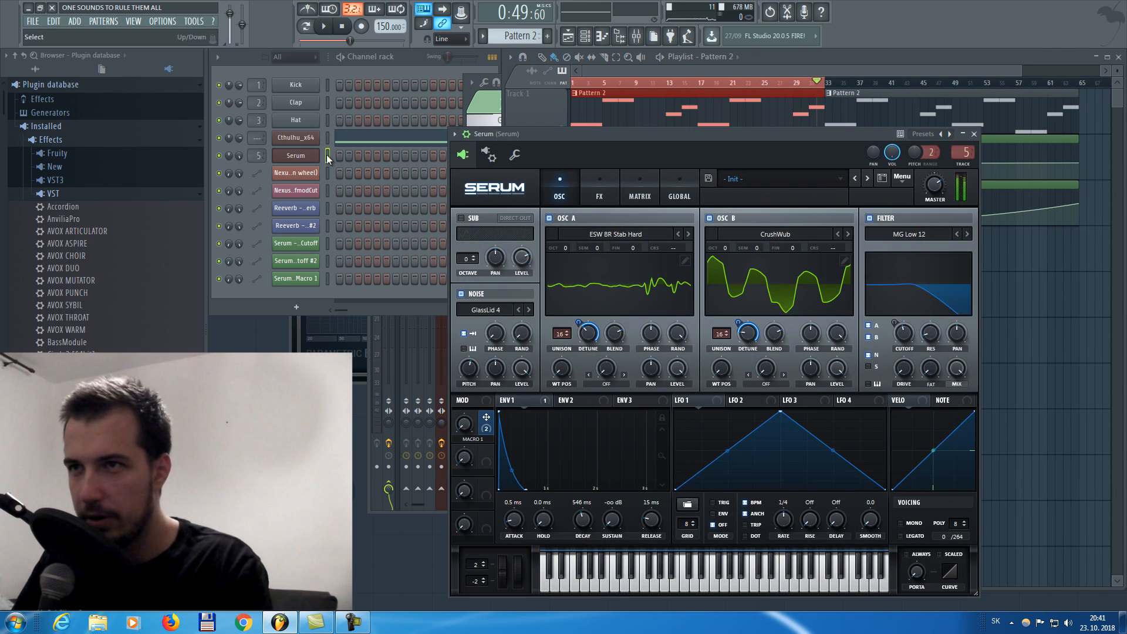
left_click(601, 196)
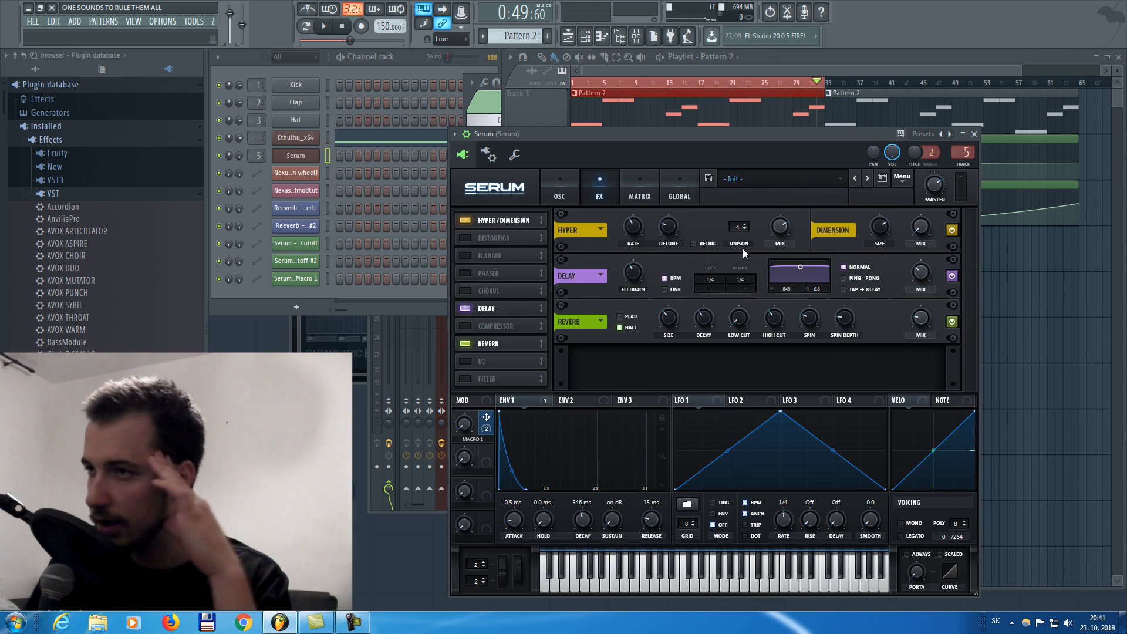
left_click(924, 274)
right_click(461, 14)
left_click(841, 136)
left_click(923, 321)
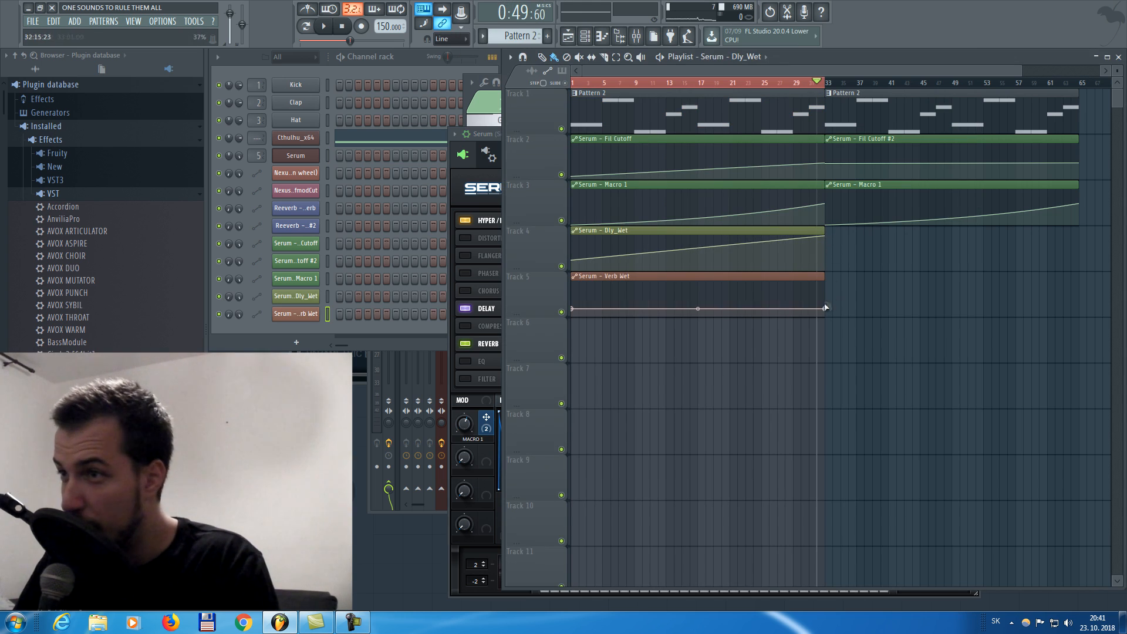
Raise the reverb mix automation's end point to 100%, bend it into a late-rising curve and play back the transition at bar 33
left_click_drag(826, 308, 826, 276)
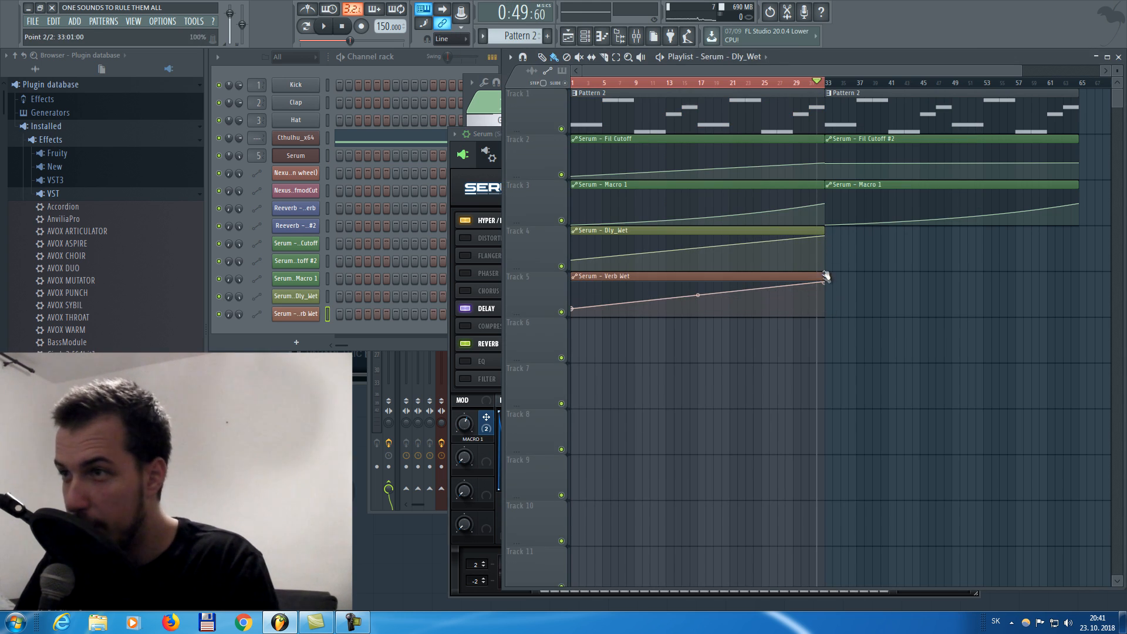
left_click_drag(708, 298, 702, 328)
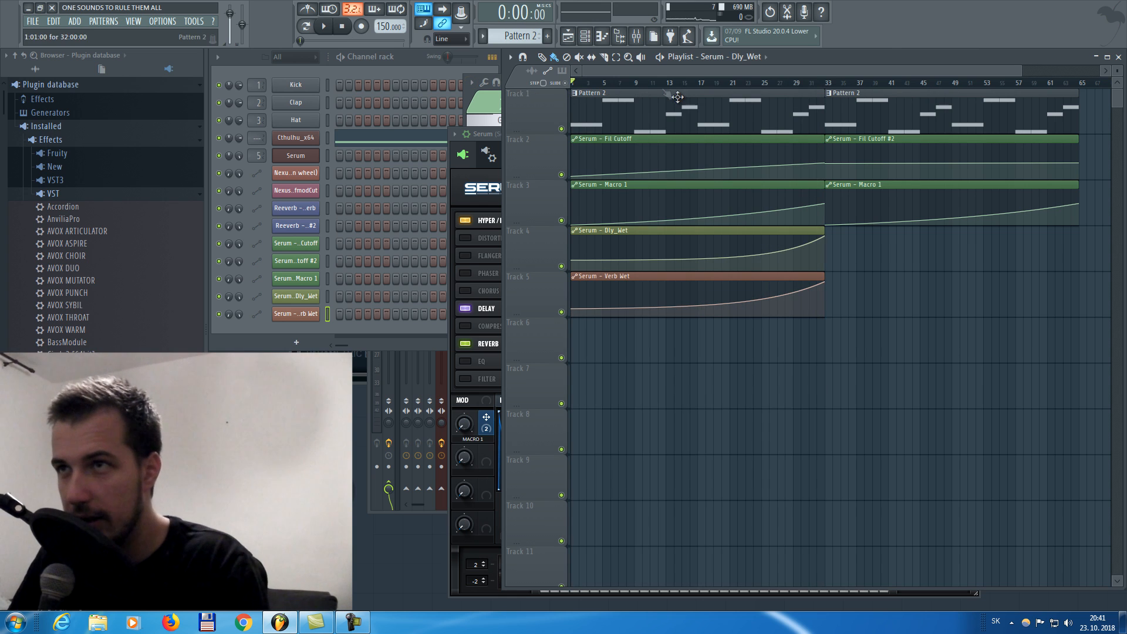
key("space")
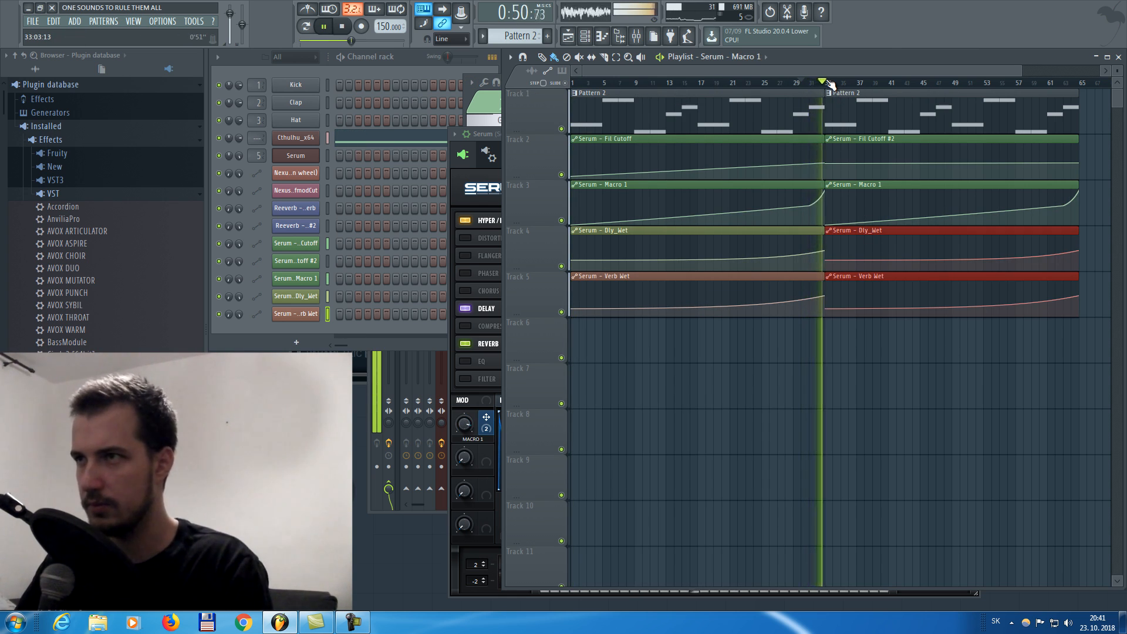
key("space")
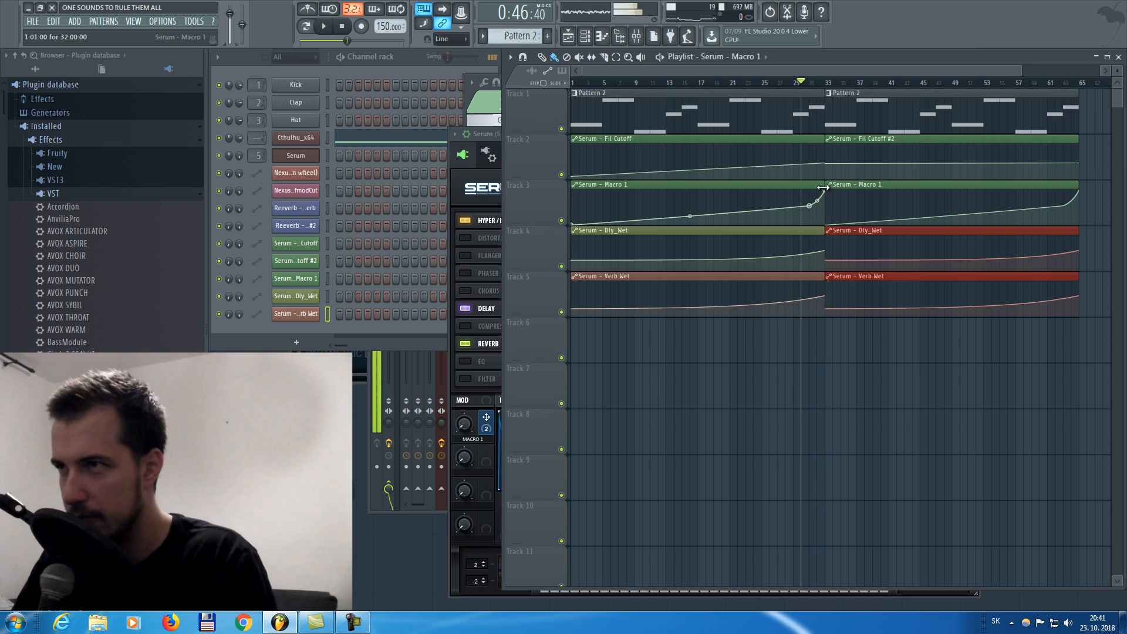
Lower the end points of the Macro 1, delay mix and reverb mix automation, playing the transition at bar 33 to check
left_click_drag(824, 191, 824, 203)
left_click_drag(824, 251, 824, 257)
left_click_drag(824, 296, 824, 302)
key("space")
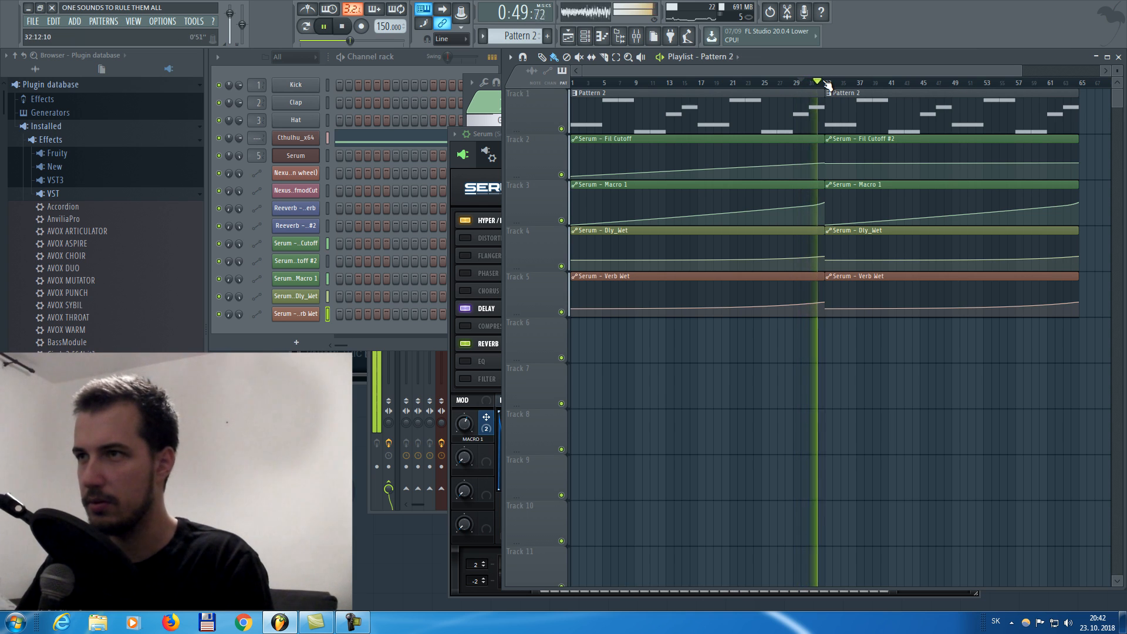
key("space")
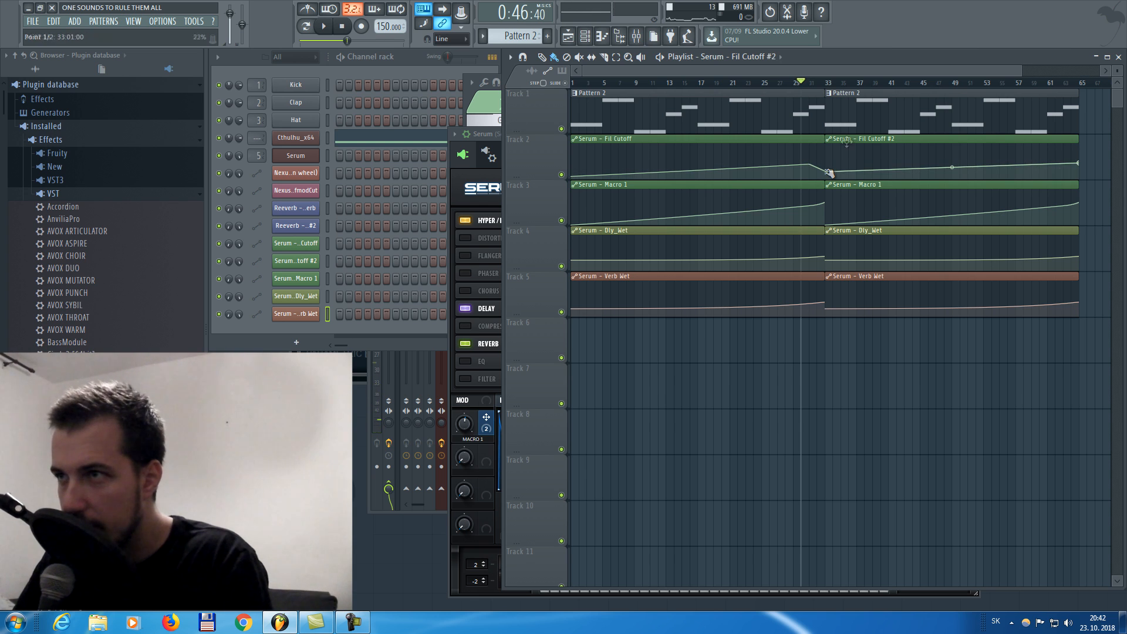
Play back the arrangement to hear the filter cutoff, macro, delay and reverb automation together, and return to the start
key("space")
scroll(824, 87, "up", 5)
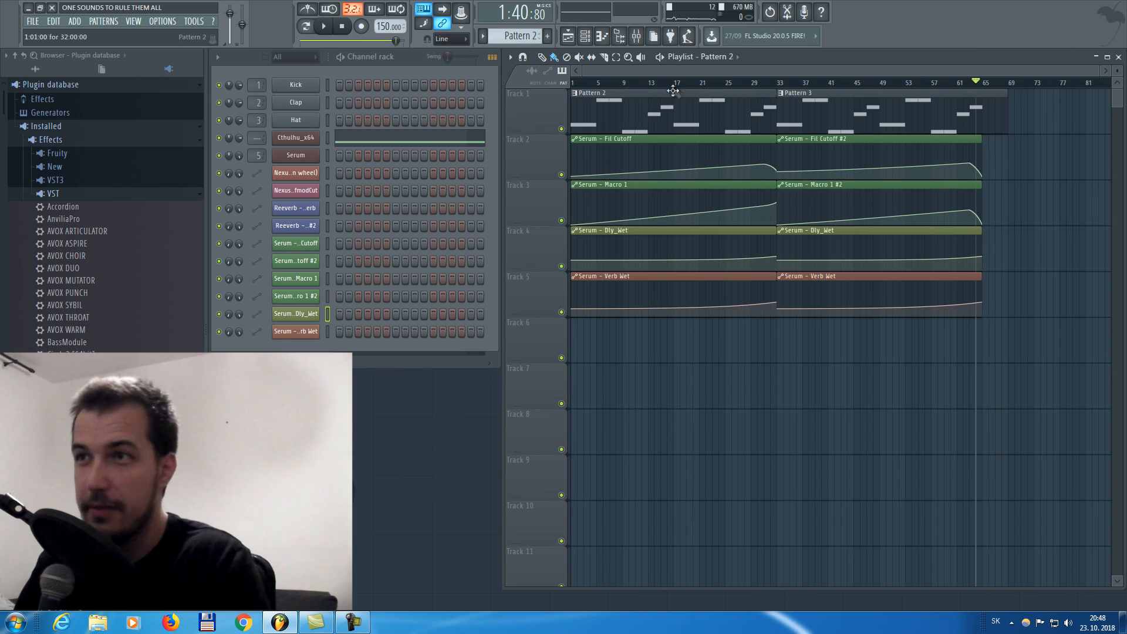
key("space")
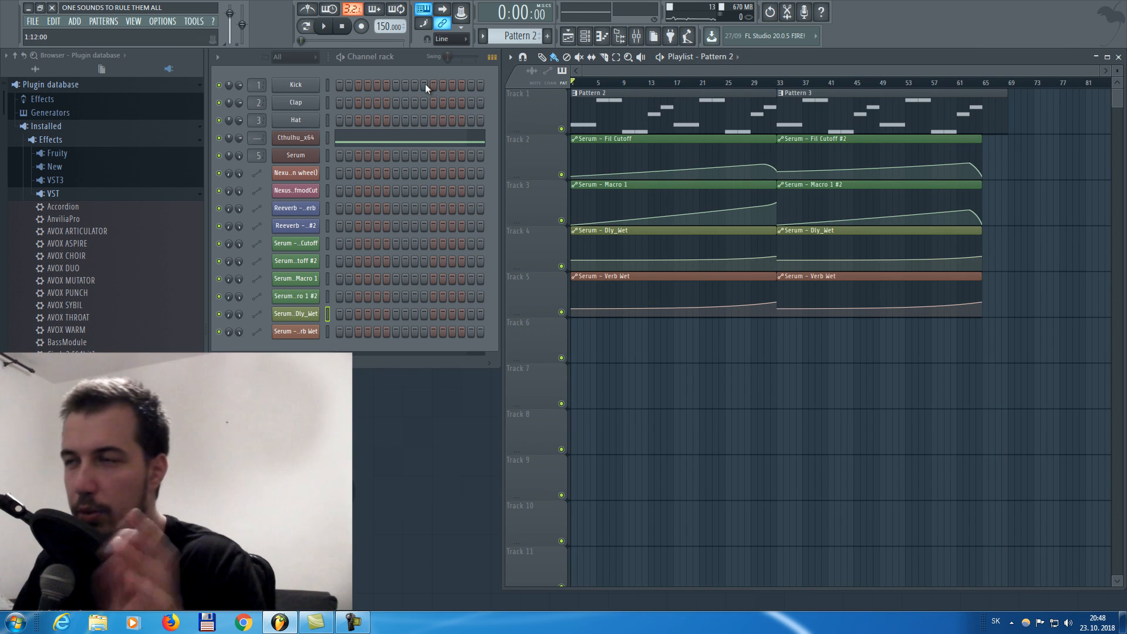
left_click(46, 22)
left_click(69, 68)
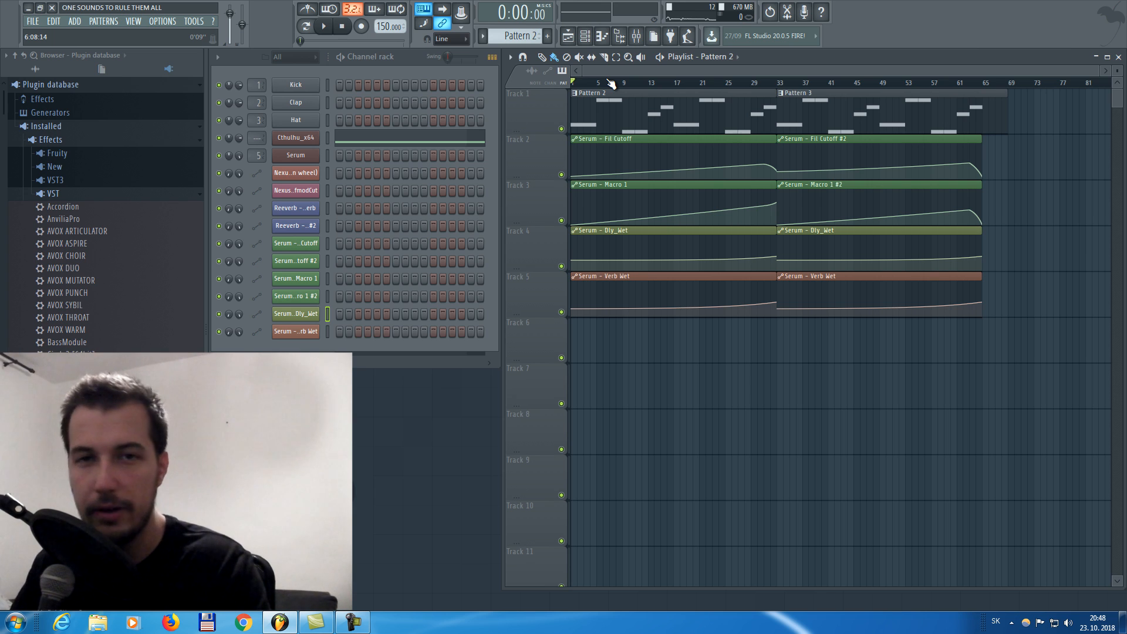
Delete the Pattern 3 clip at bar 33 and replace the Serum channel's plugin with Nexus
right_click(869, 118)
right_click(305, 156)
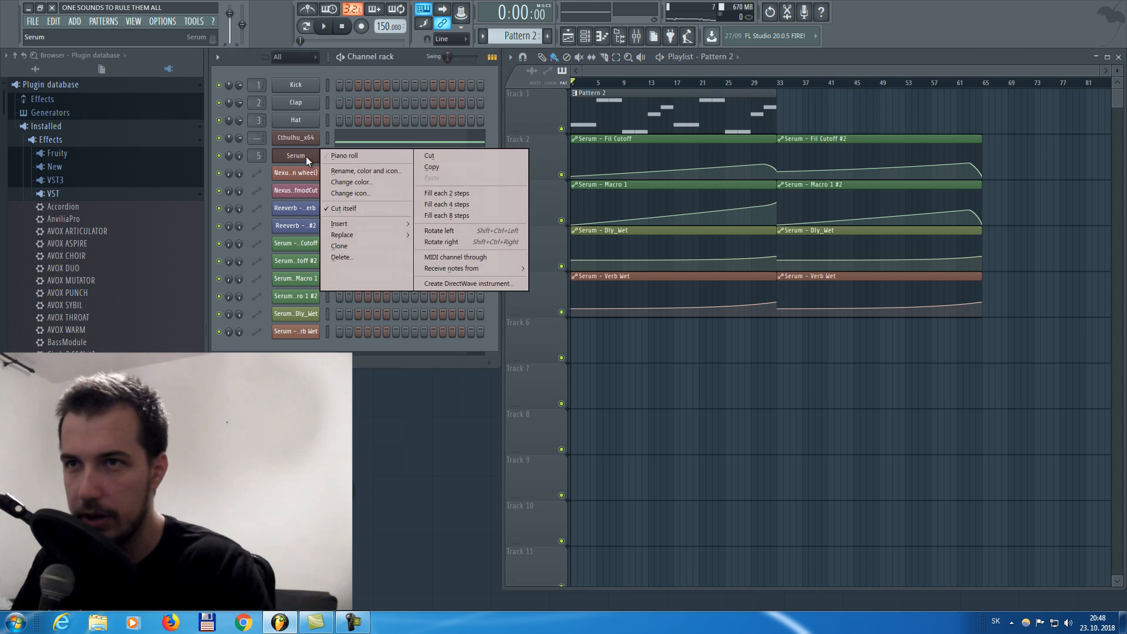
mouse_move(362, 237)
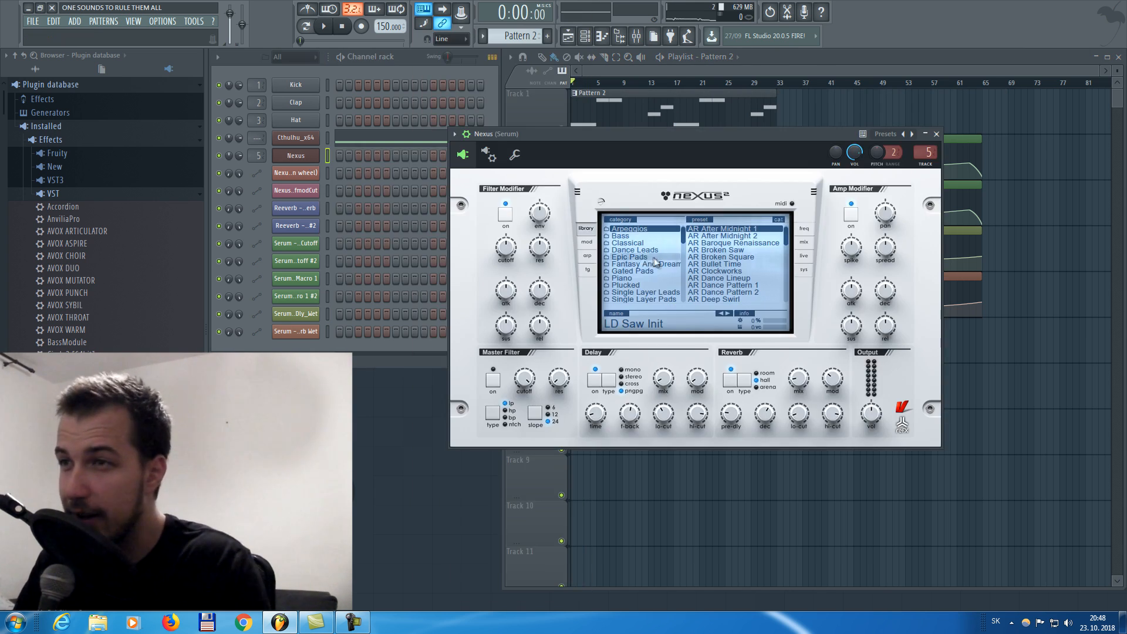
Browse the sound categories in Nexus and load a preset for the chord progression
scroll(656, 262, "down", 10)
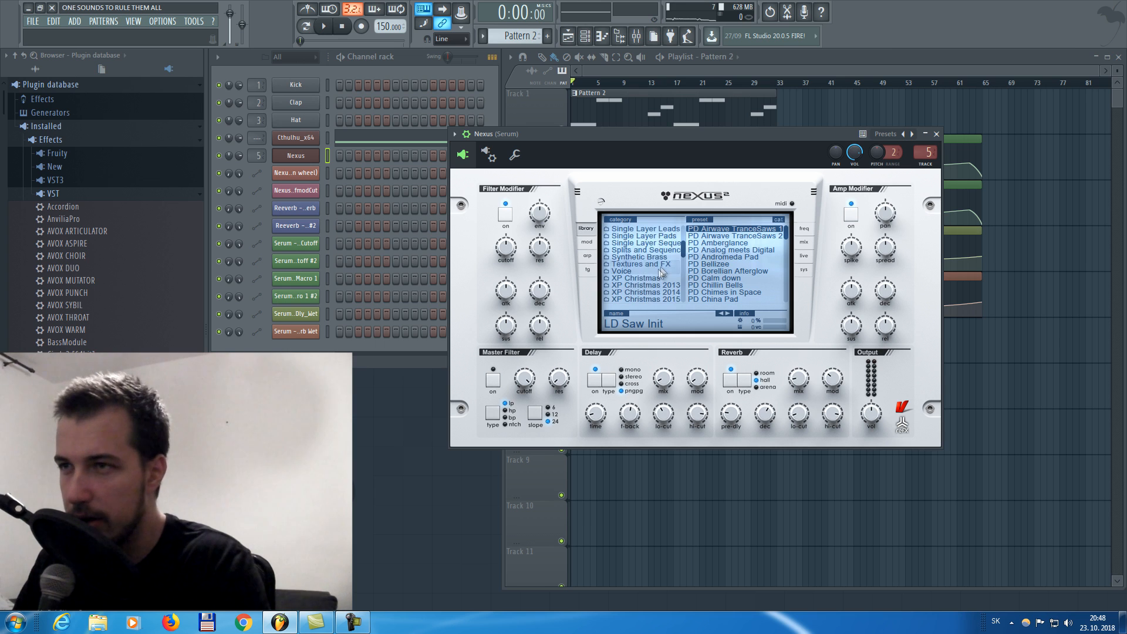
scroll(659, 264, "up", 4)
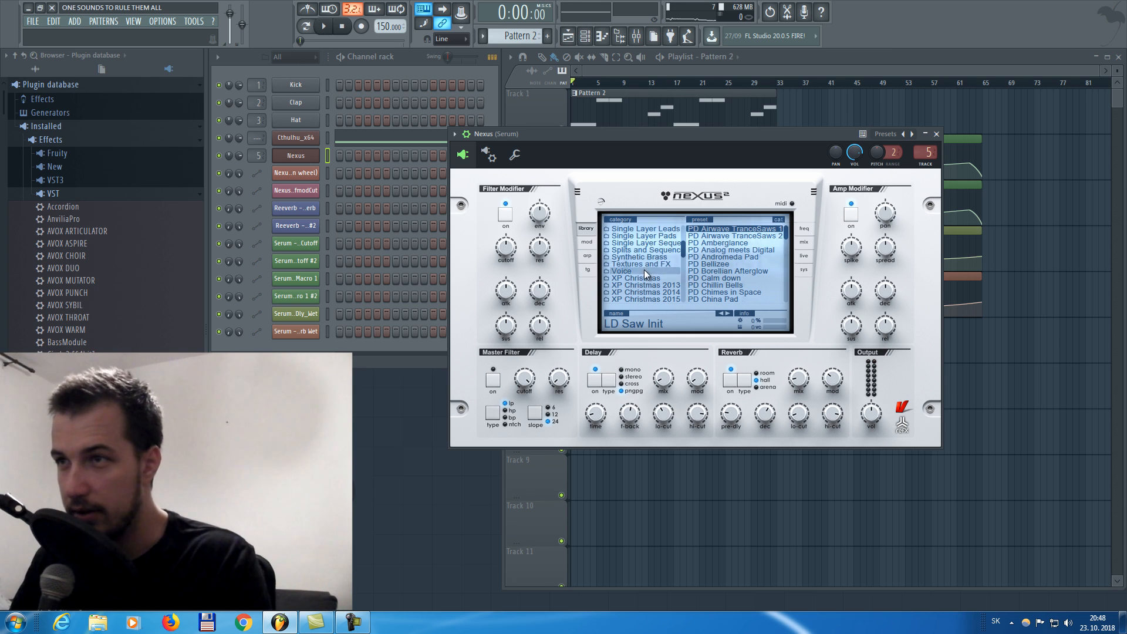
left_click(627, 270)
left_click(731, 257)
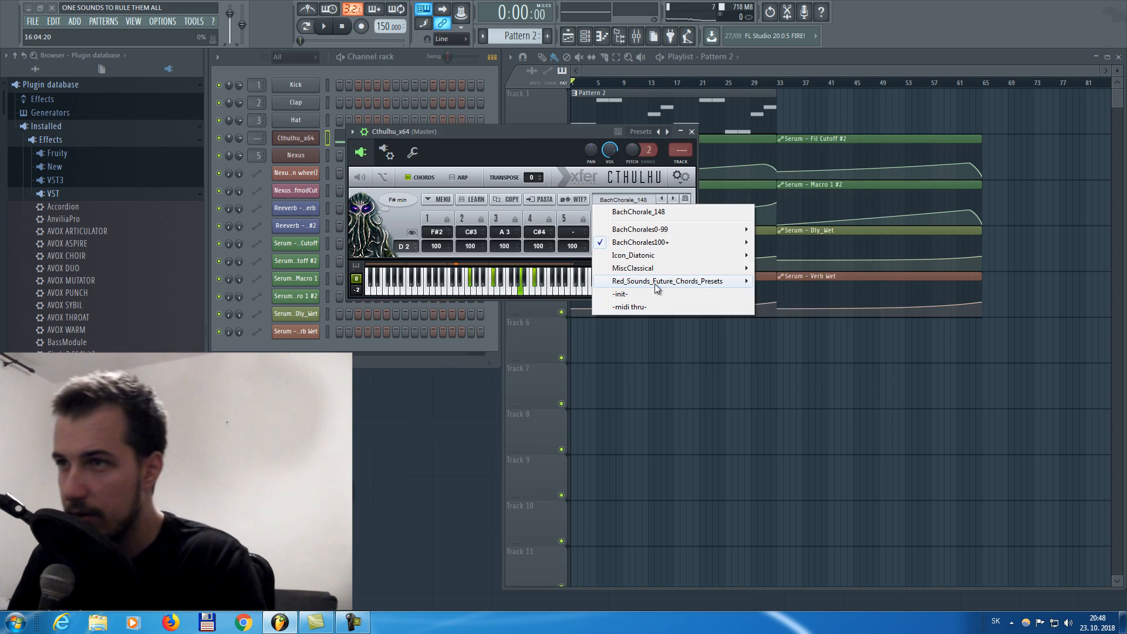
Load the chord preset Red_Sounds_Jazzy_Hip-Hop_Cm in Cthulhu and audition its chords with the Nexus sound
mouse_move(674, 281)
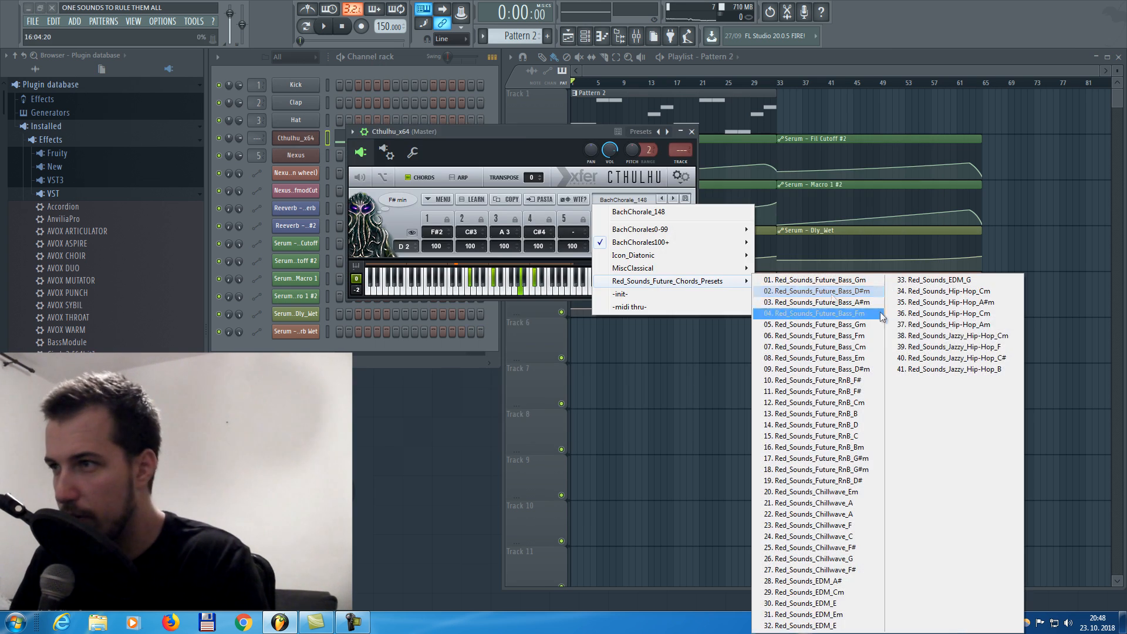
left_click(995, 338)
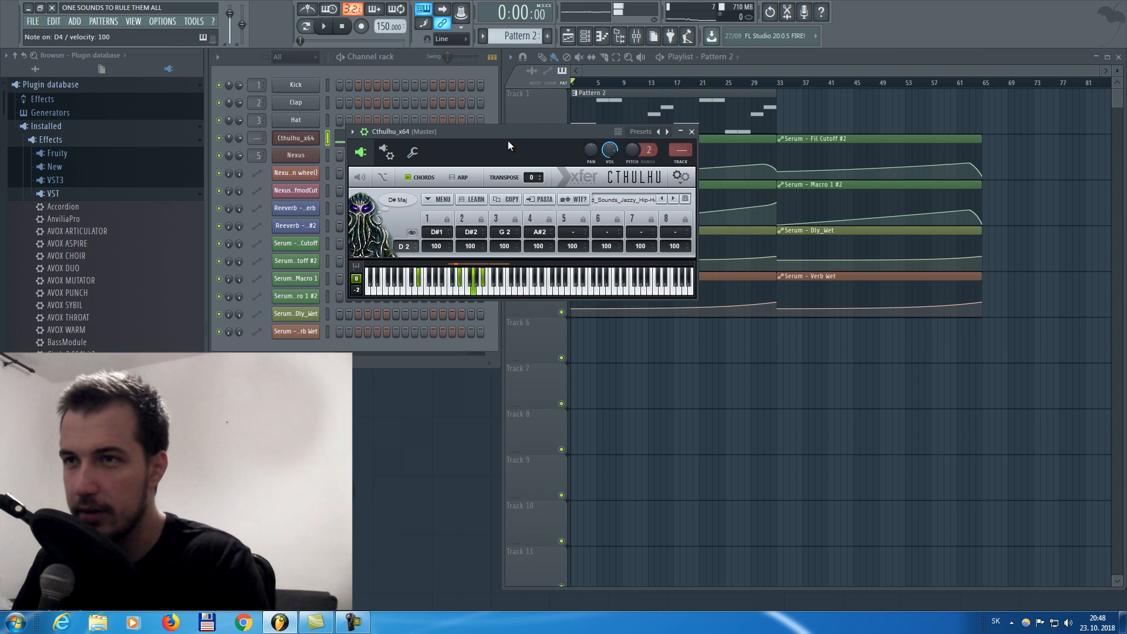
key("v")
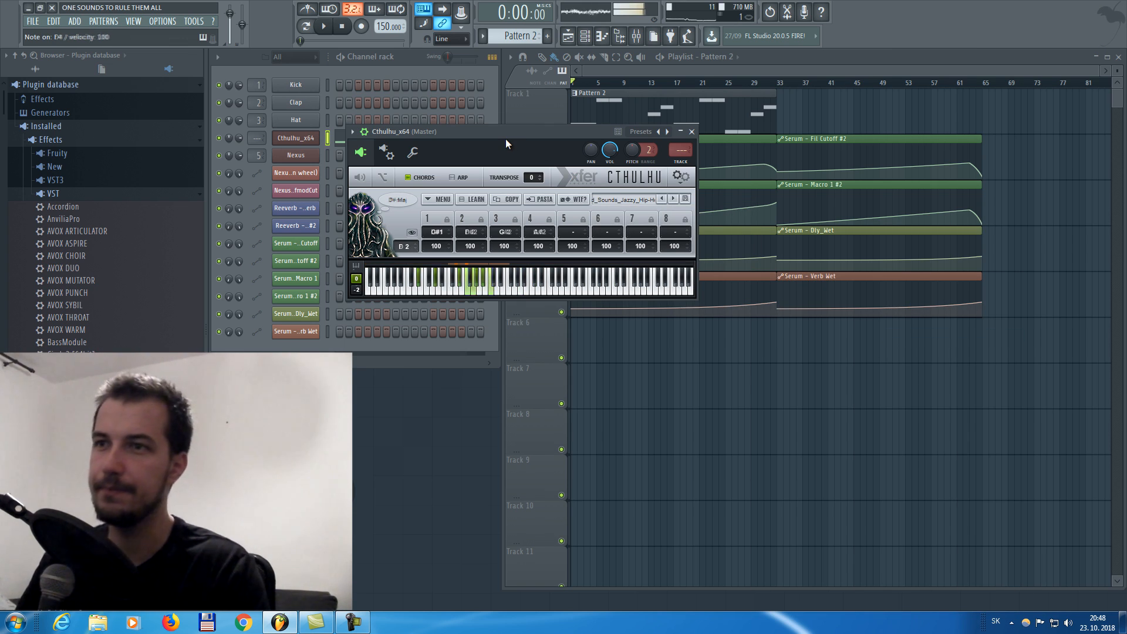
Switch Cthulhu to the chord preset 34. Red_Sounds_Hip-Hop_Cm and audition its chords
left_click(625, 200)
mouse_move(662, 281)
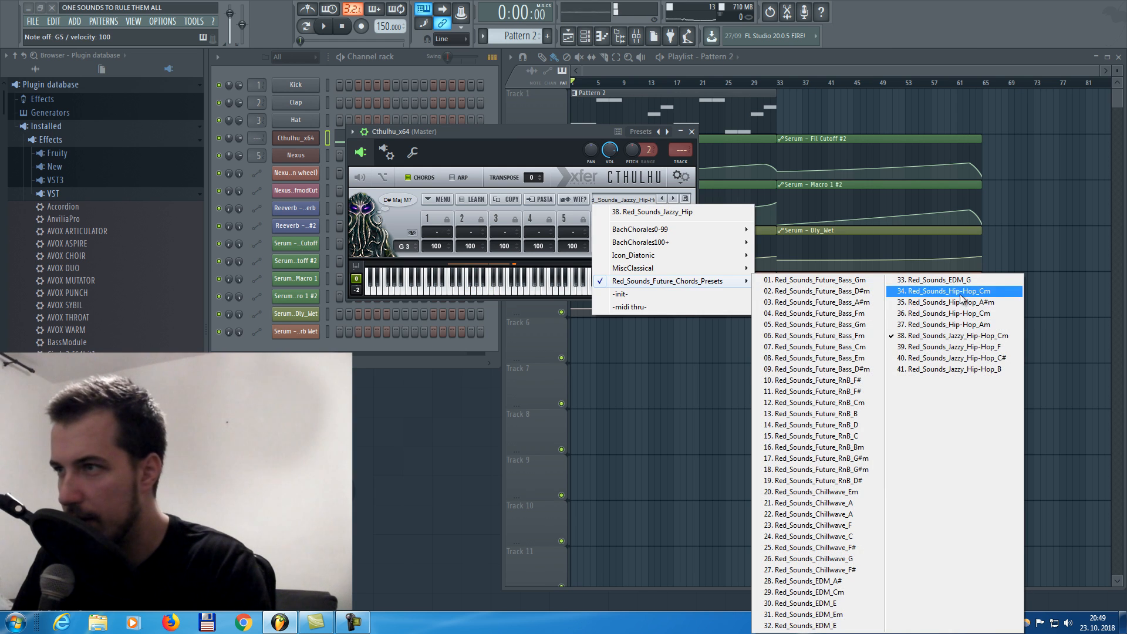
left_click(961, 295)
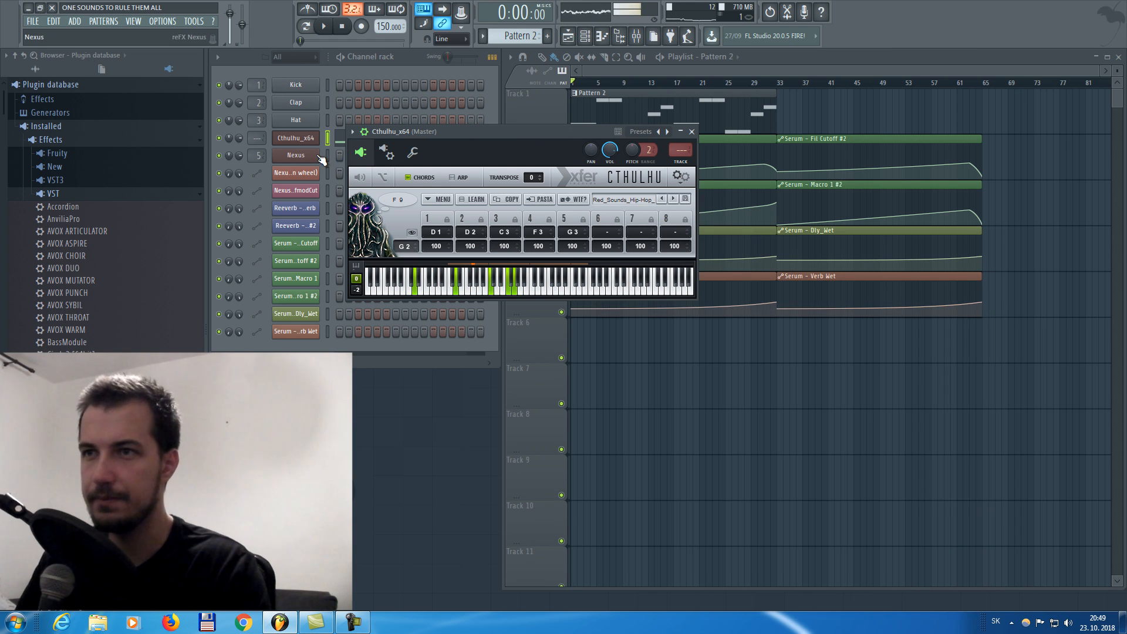
Load the arpeggio preset AR Origin 1 in Nexus and audition Cthulhu's chords with it
left_click(311, 175)
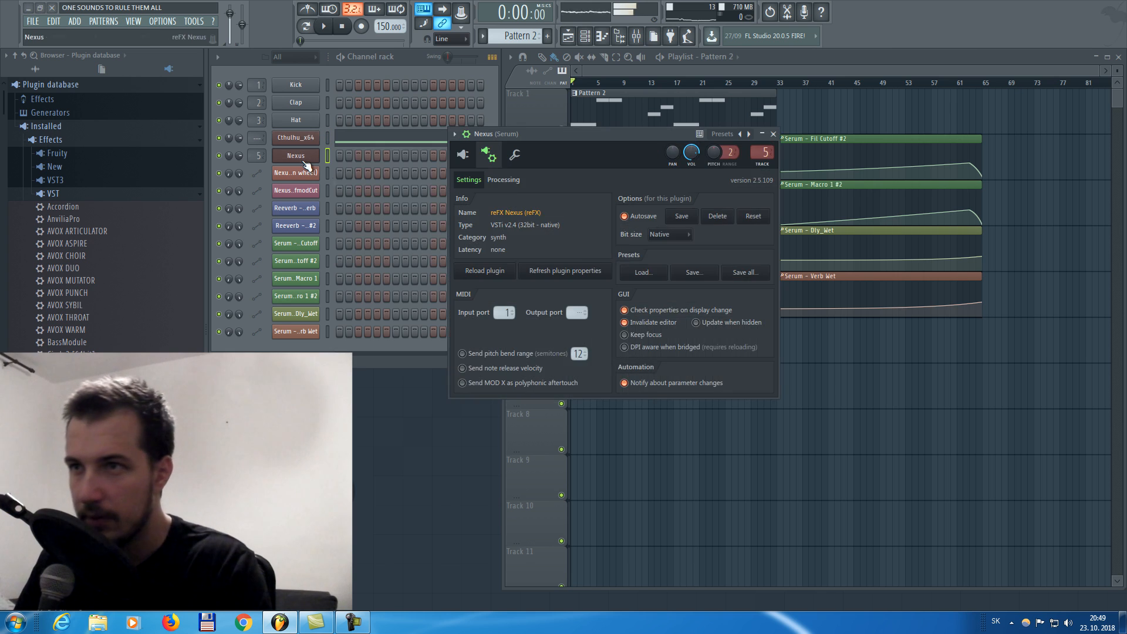
scroll(725, 262, "down", 6)
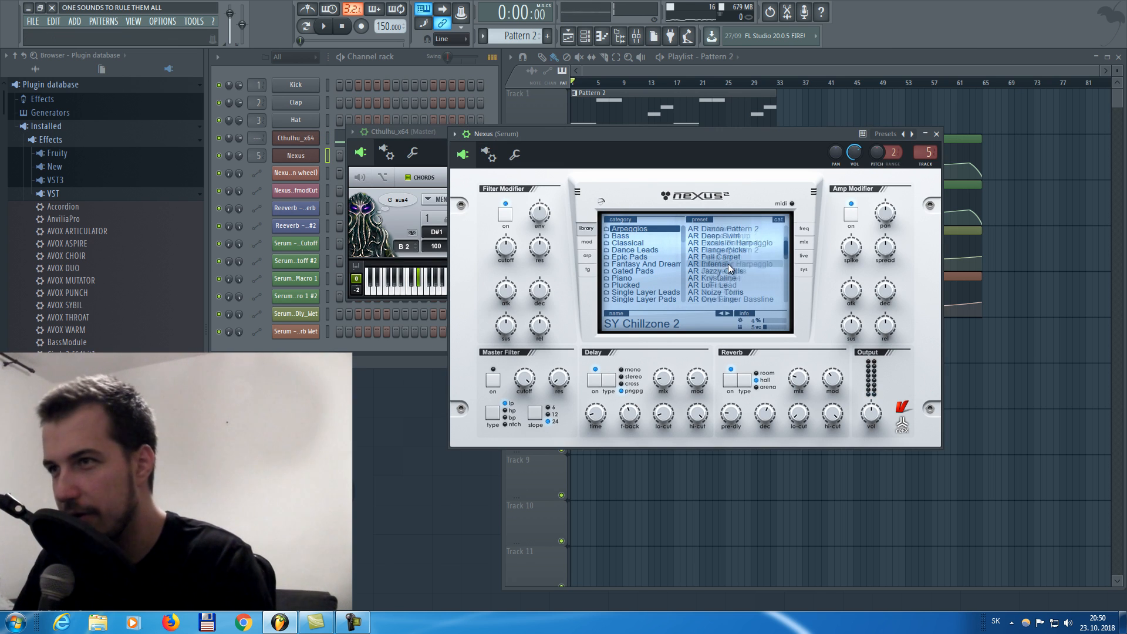
left_click(728, 264)
left_click(414, 251)
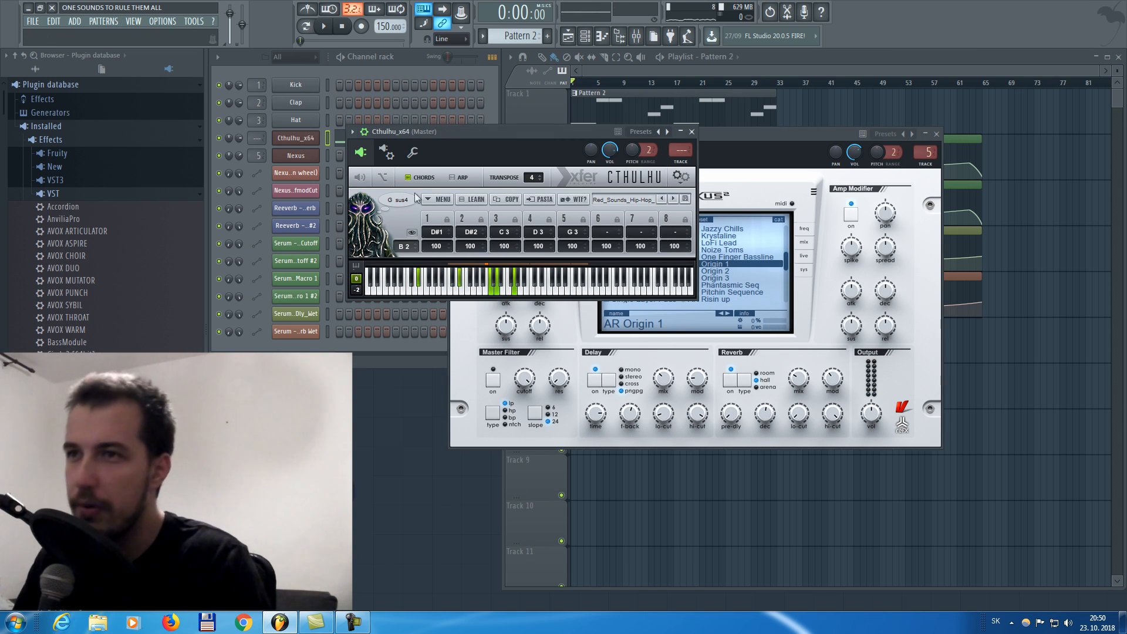
key("b")
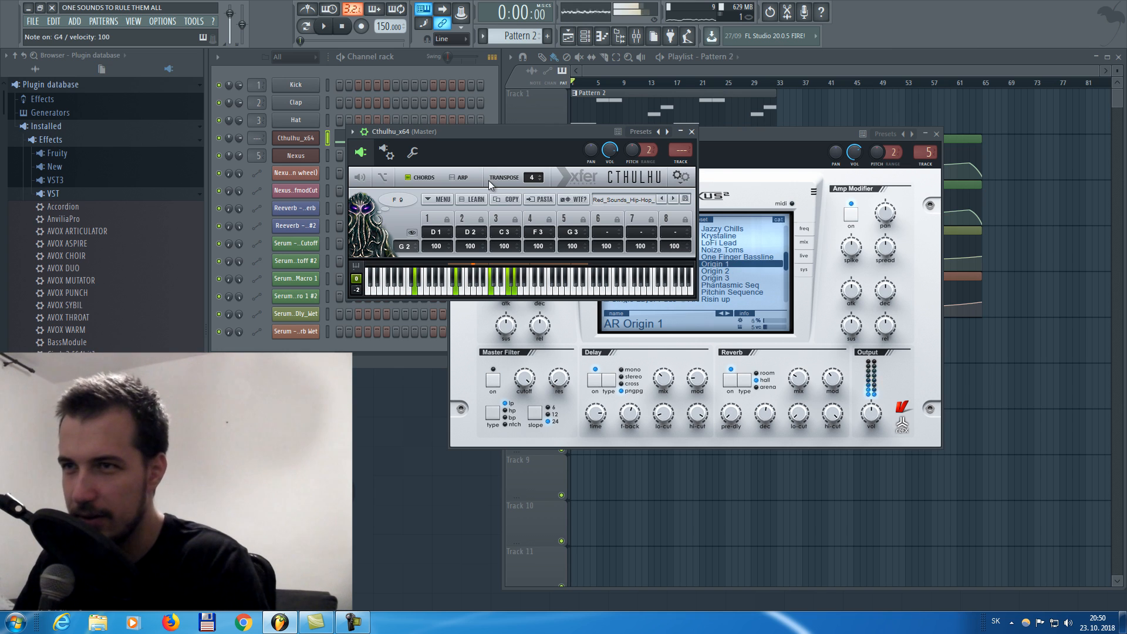
key("n")
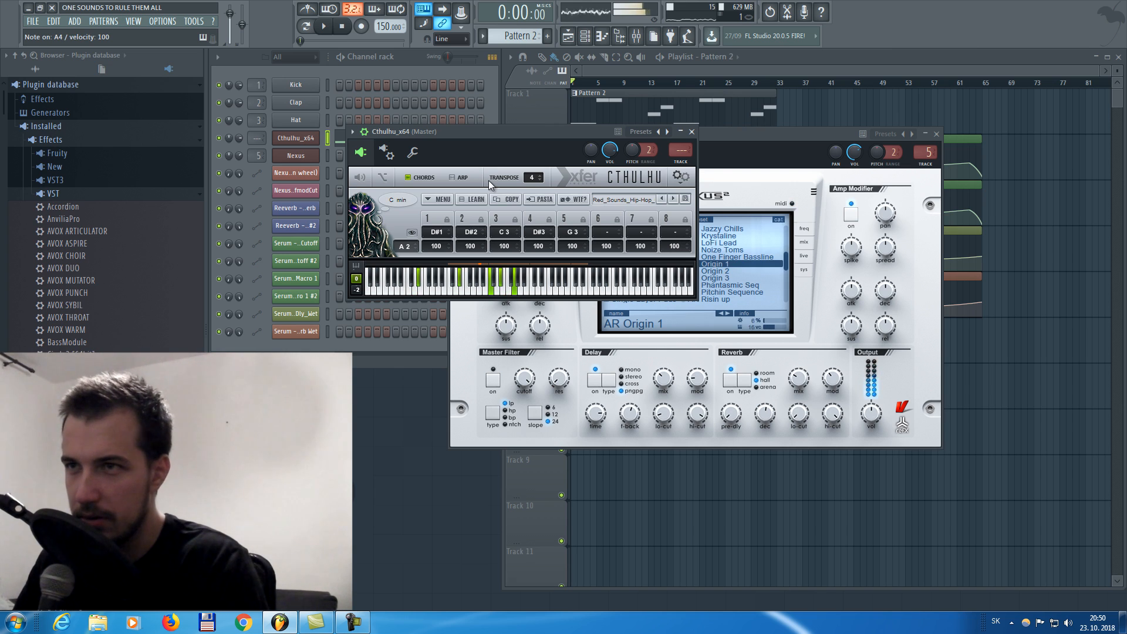
Switch Nexus to the preset AR Jazzy Chills and audition several Cthulhu chords with it
left_click(747, 135)
left_click(723, 229)
left_click(428, 132)
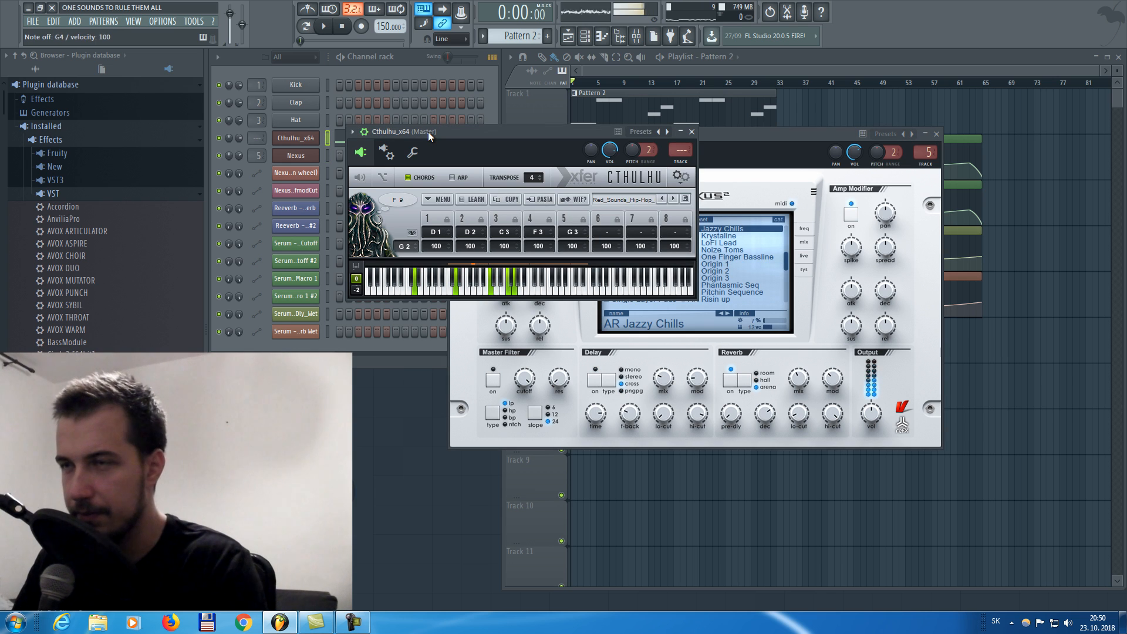
left_click(857, 175)
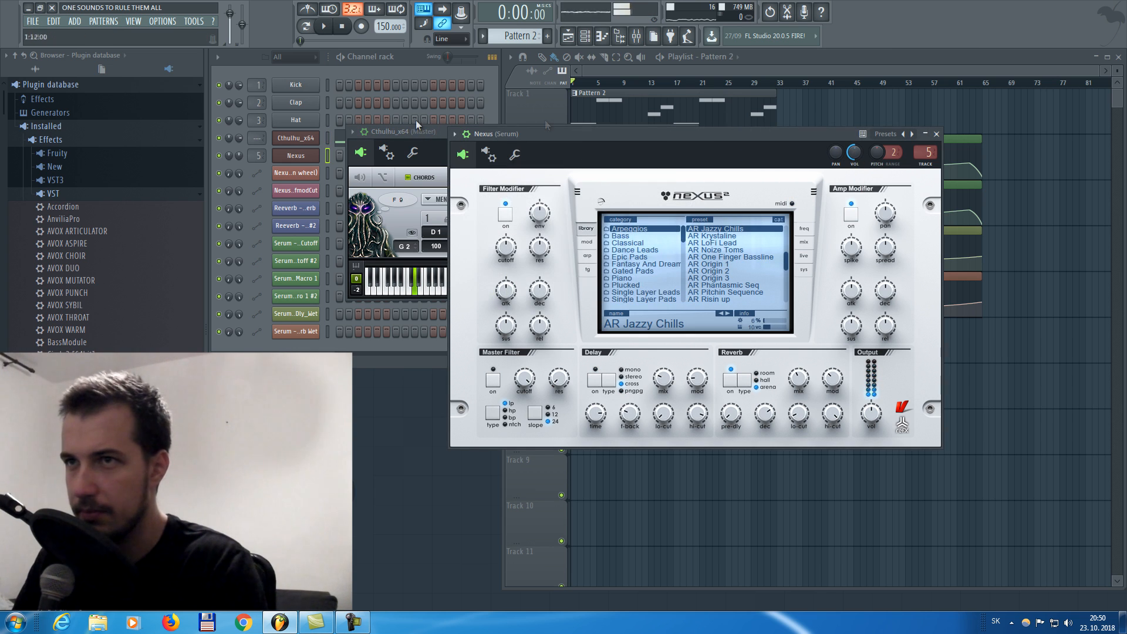
left_click(403, 129)
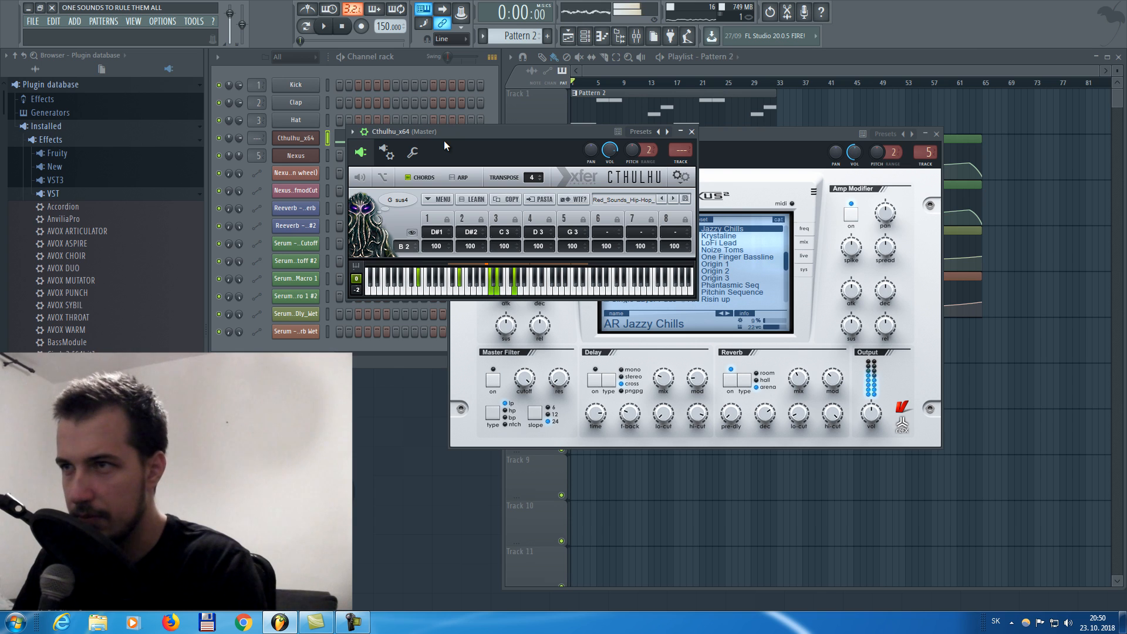
key("n")
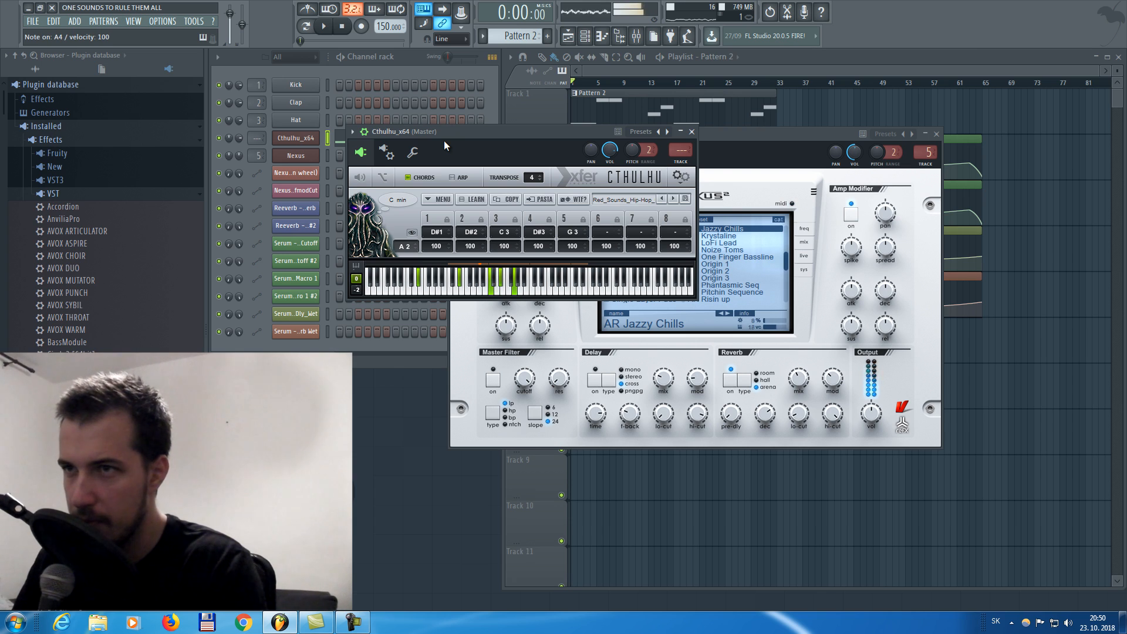
key("v")
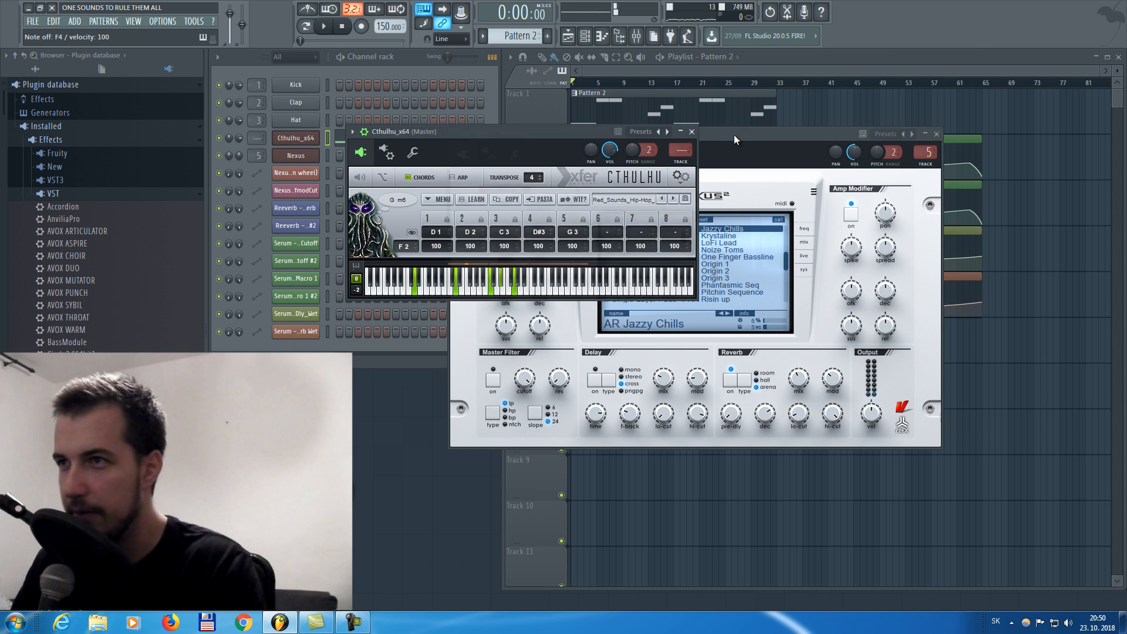
Load the preset AR After Midnight 1 in Nexus and audition the Cthulhu chords on G4 and A4
left_click(733, 134)
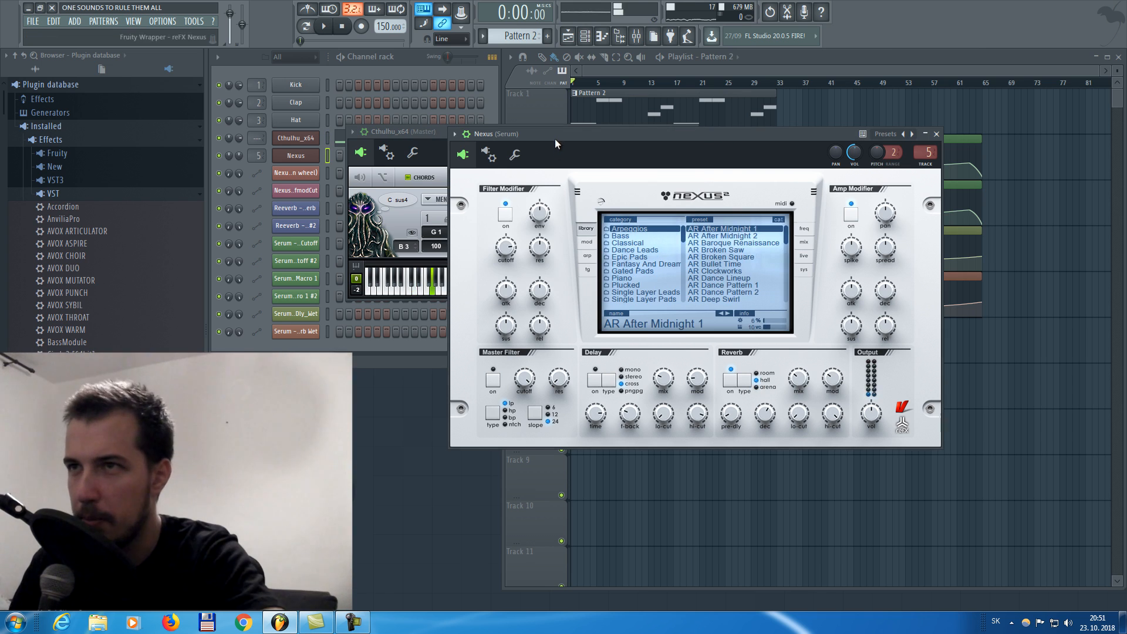
left_click(434, 141)
key("b")
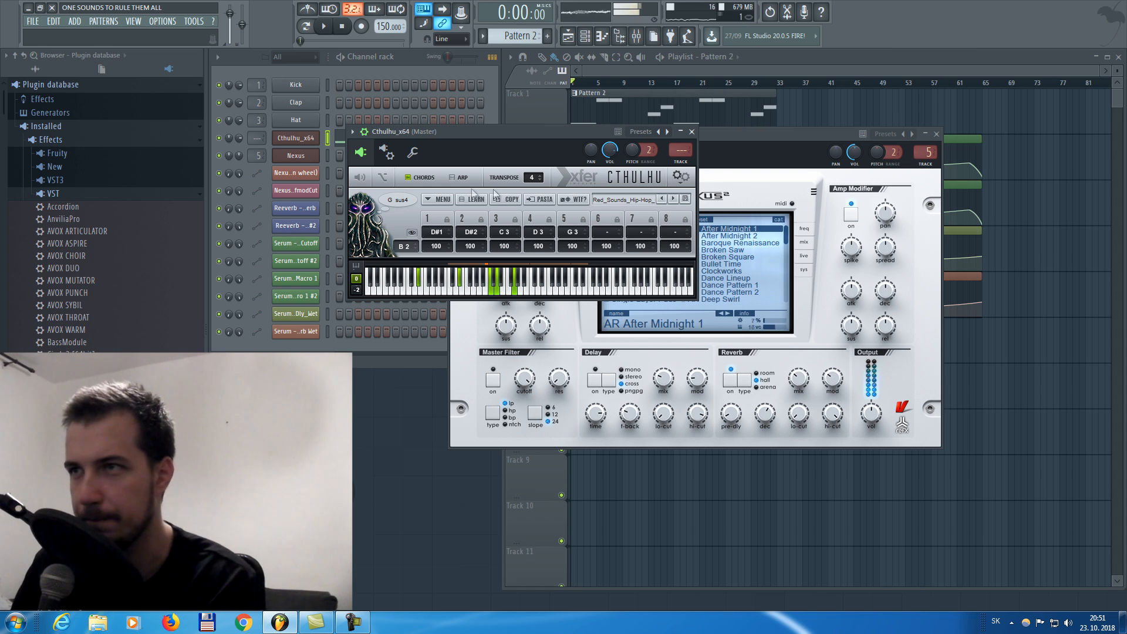
key("b")
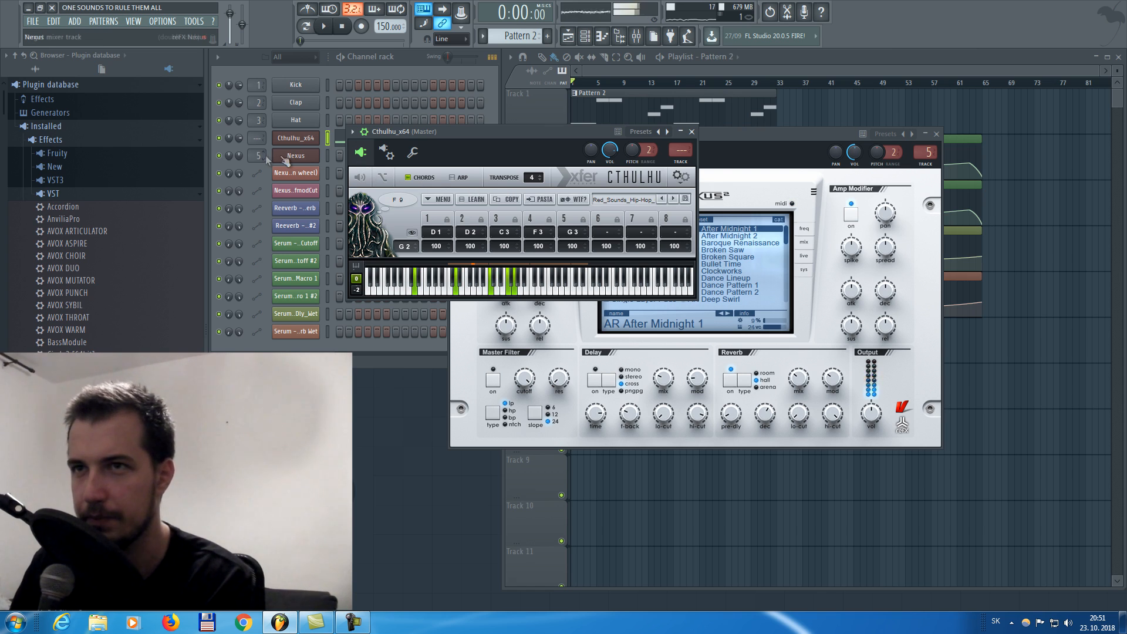
key("b")
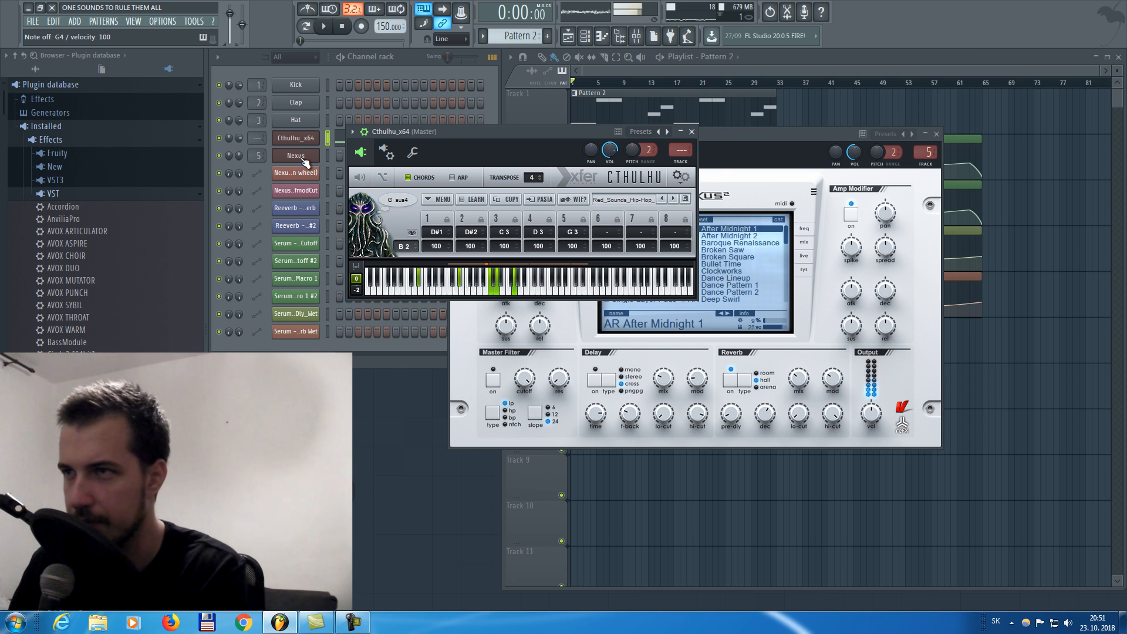
key("n")
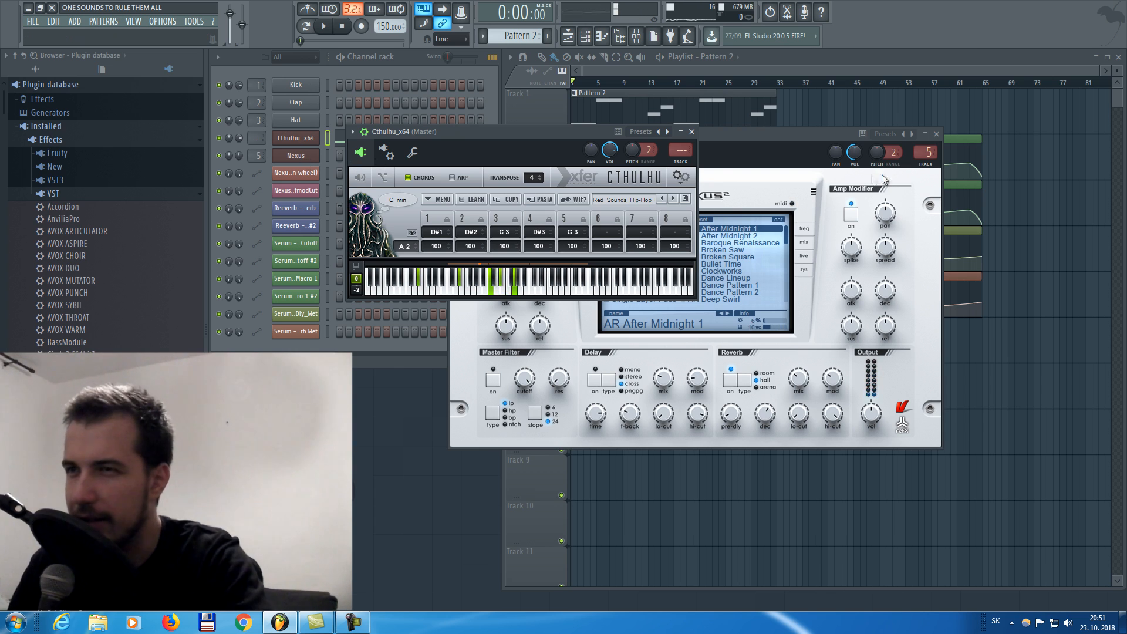
Audition the Cthulhu chords on E4, F#4 and A4 to find a progression for the Nexus arpeggio sound
left_click(713, 137)
left_click(423, 131)
key("c")
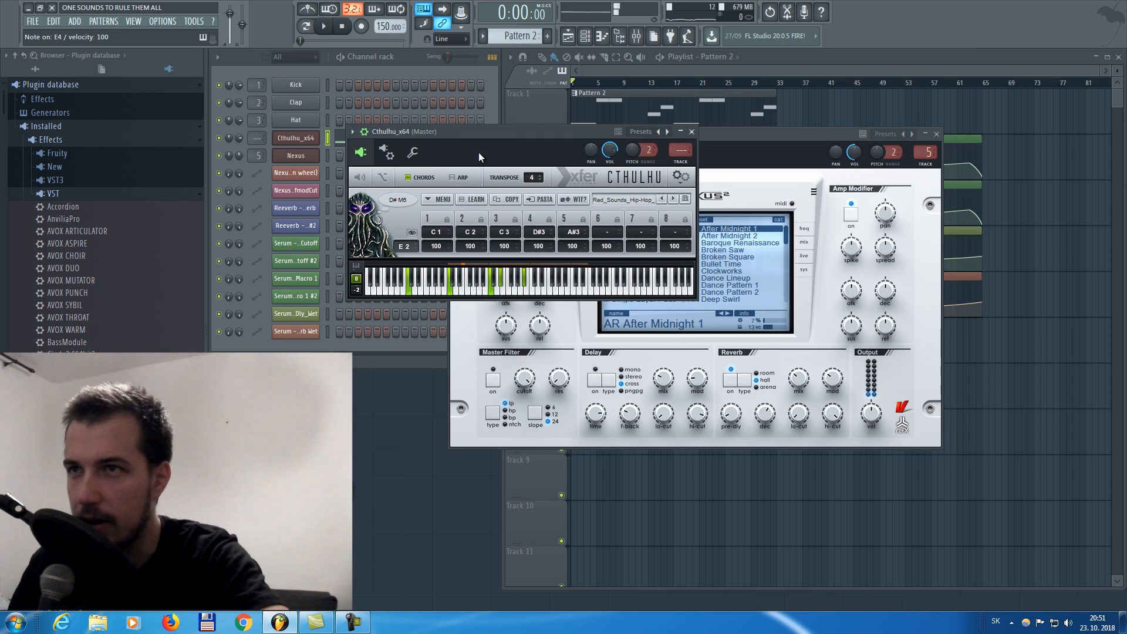
key("c")
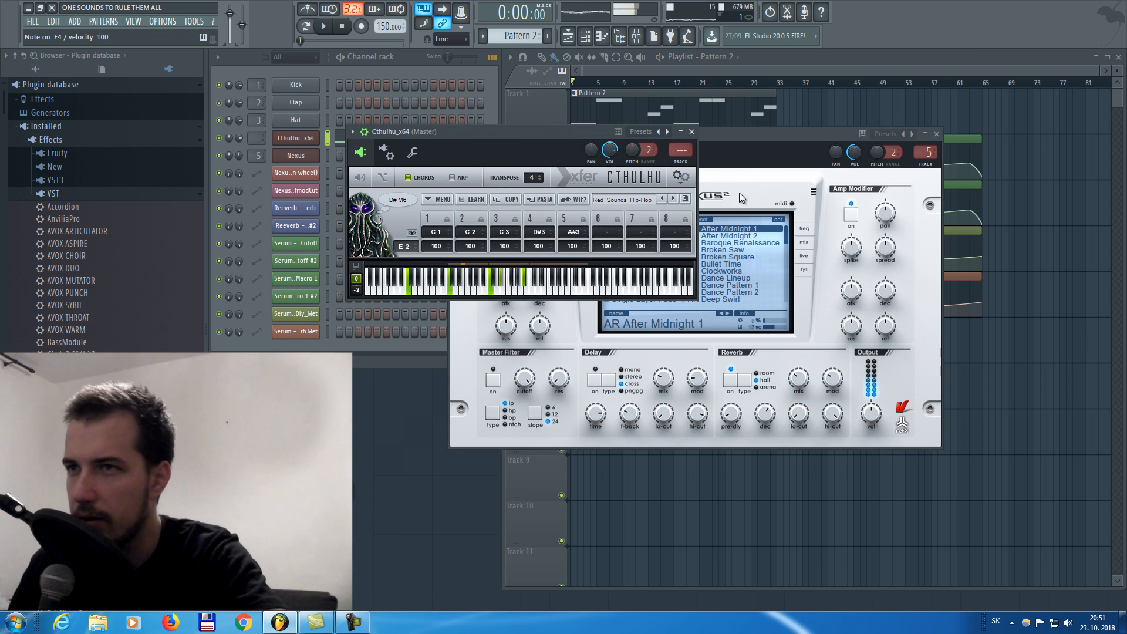
key("g")
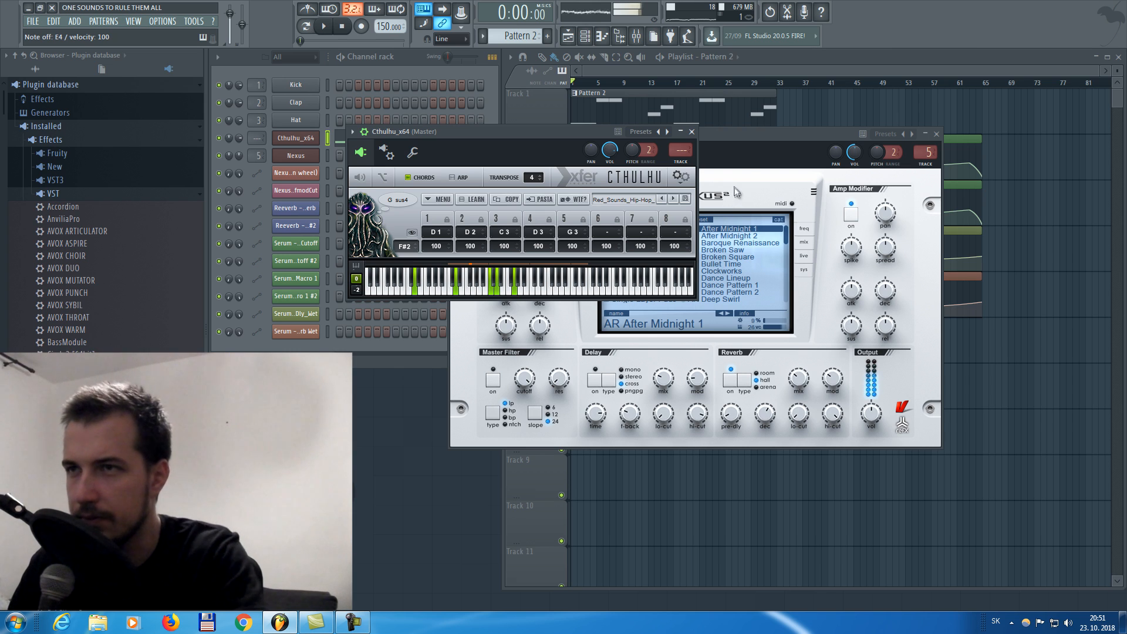
key("n")
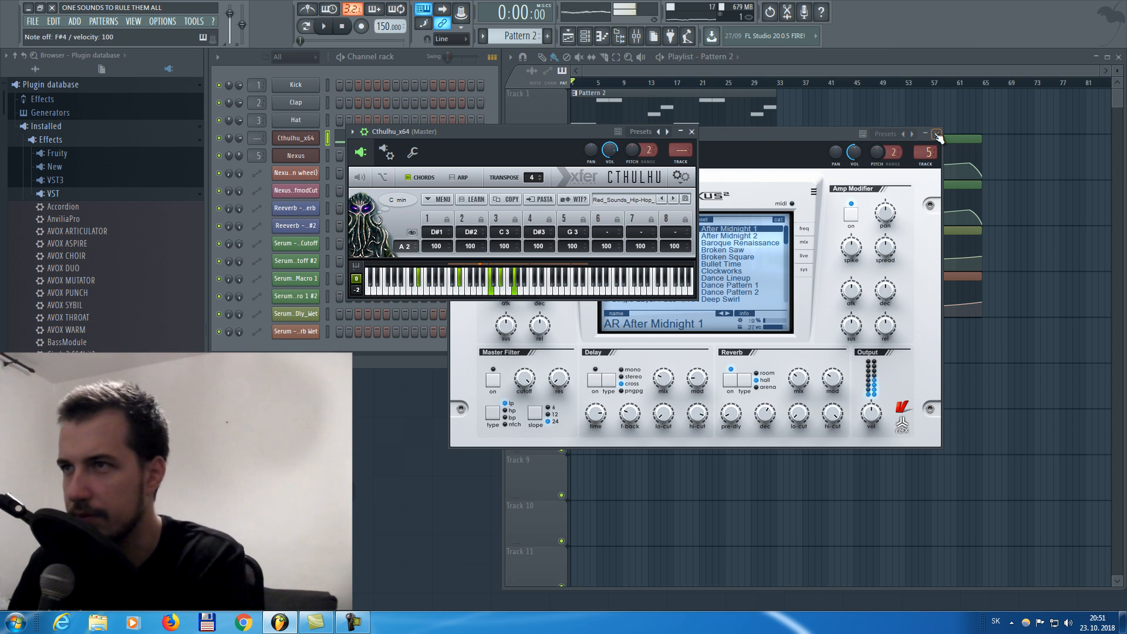
Clear Cthulhu's notes in Pattern 2 and enter four-bar notes E4, F#4 and A4 at bars 1, 5 and 9
left_click(866, 59)
left_click(368, 60)
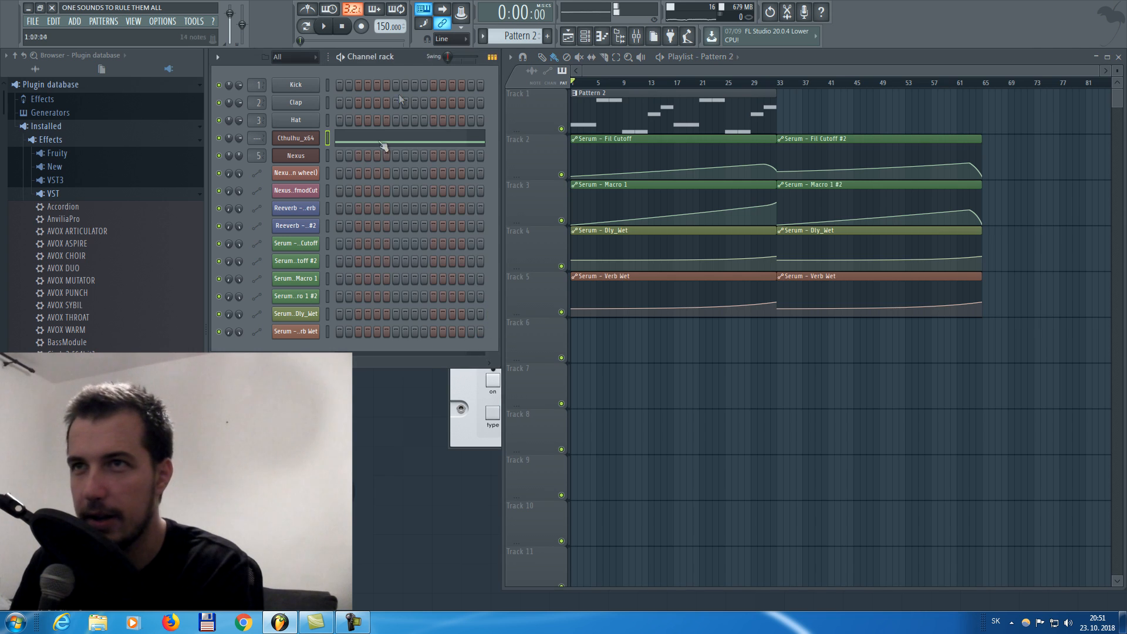
left_click(378, 143)
mouse_move(547, 218)
left_mouse_down()
mouse_move(712, 304)
mouse_move(767, 272)
mouse_move(875, 276)
mouse_move(969, 366)
mouse_move(565, 324)
left_mouse_up()
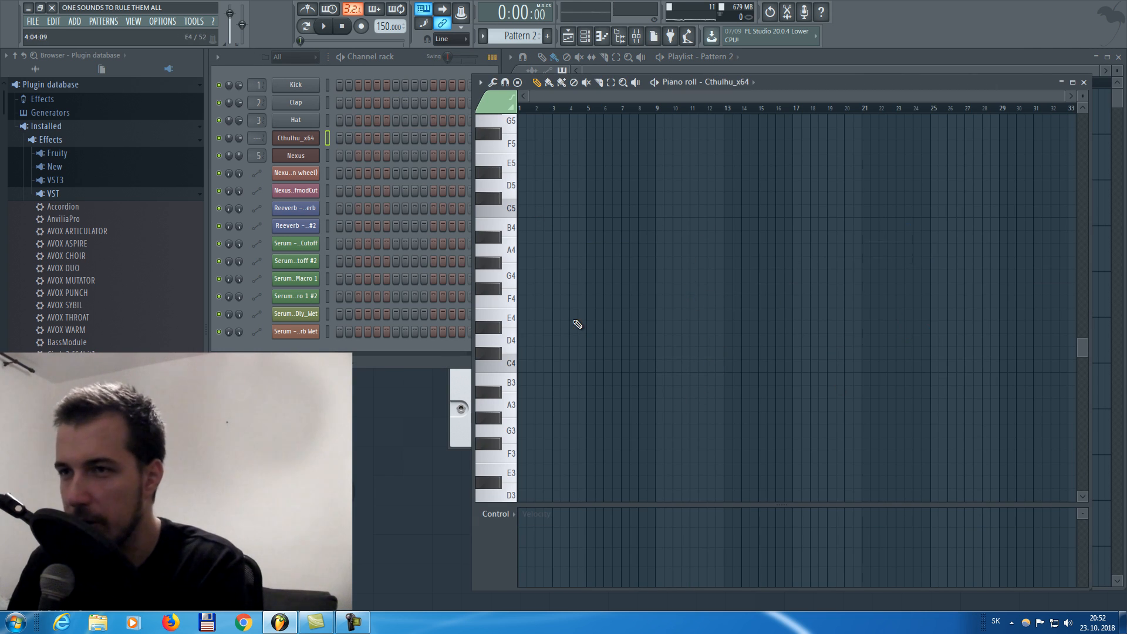
left_click(528, 317)
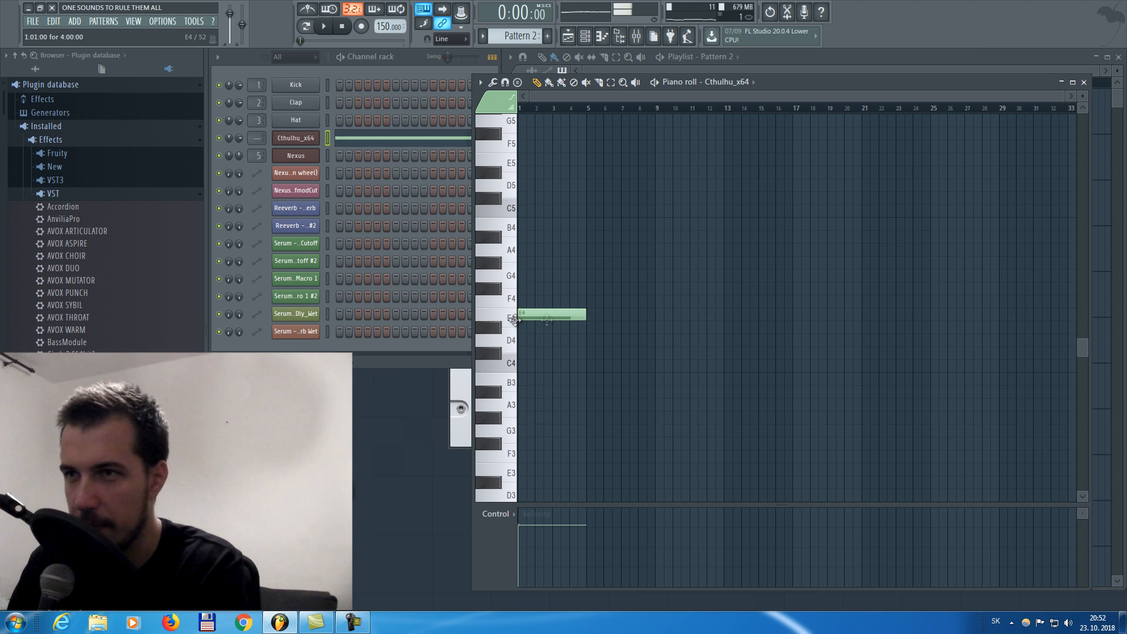
left_click(593, 288)
left_click(660, 249)
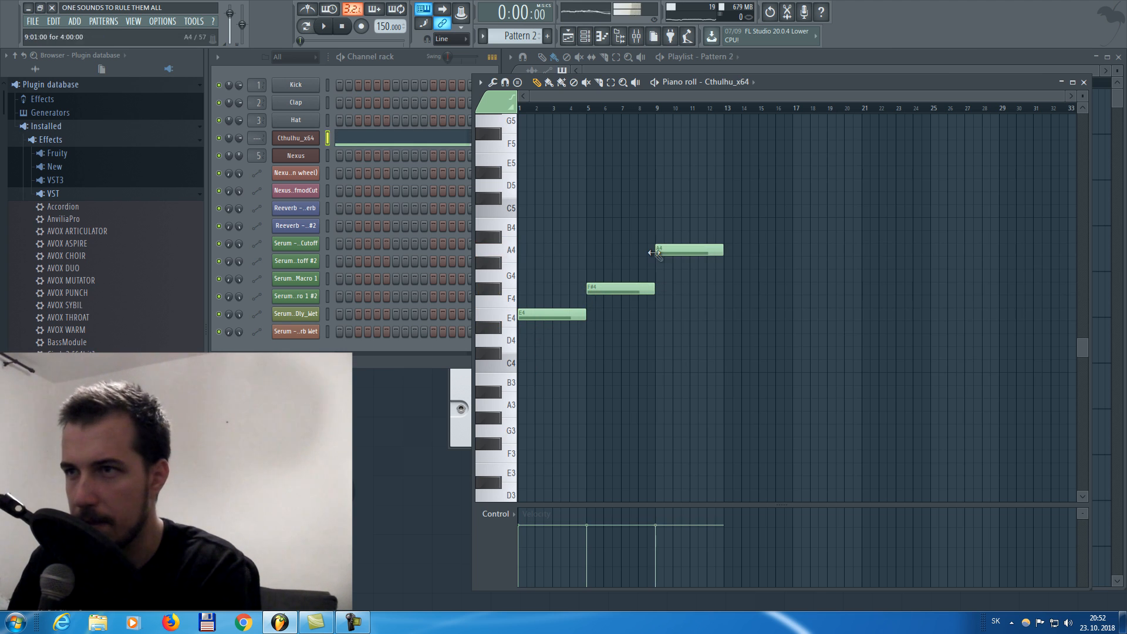
Play the pattern and shorten the E4, F#4 and A4 notes to two bars each, starting at bars 1, 3 and 5
left_click(324, 26)
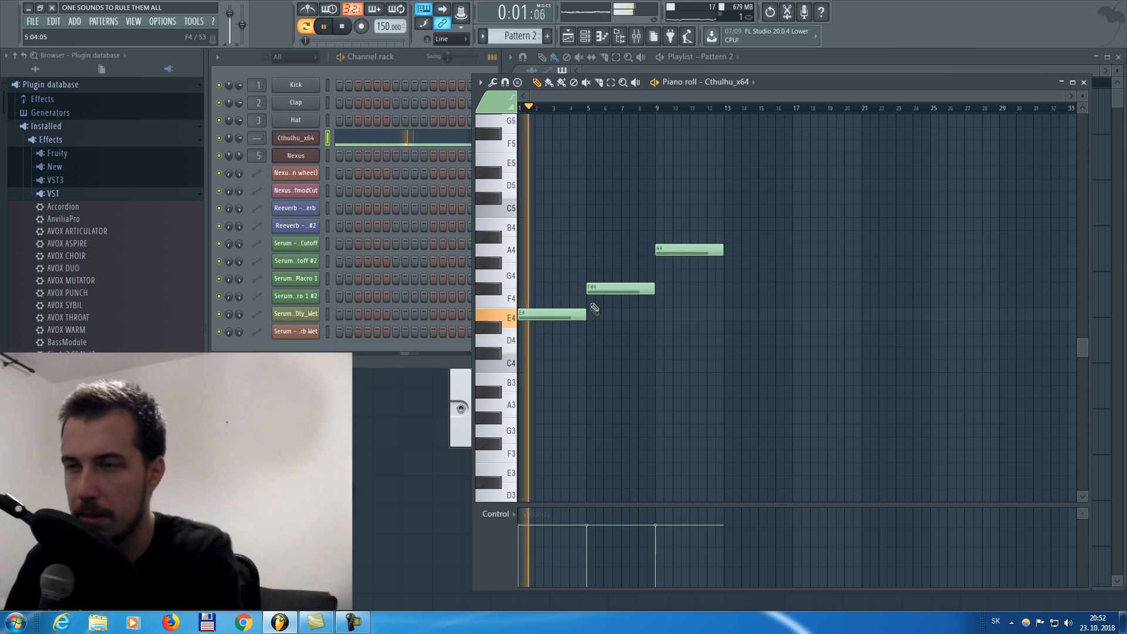
mouse_move(586, 311)
left_mouse_down()
mouse_move(554, 308)
mouse_move(560, 288)
mouse_move(607, 289)
mouse_move(585, 289)
left_mouse_up()
left_click_drag(687, 250, 620, 250)
key("space")
Try A#4 and B4 as the fourth chord, settling on a two-bar D5 note at bar 7
key("h")
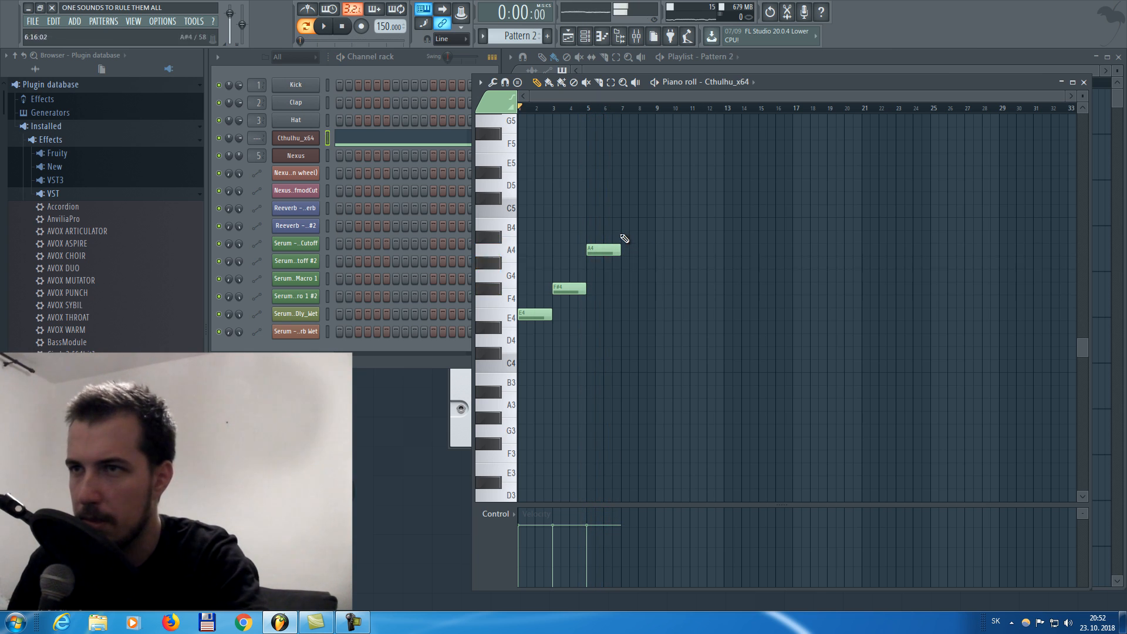
key("j")
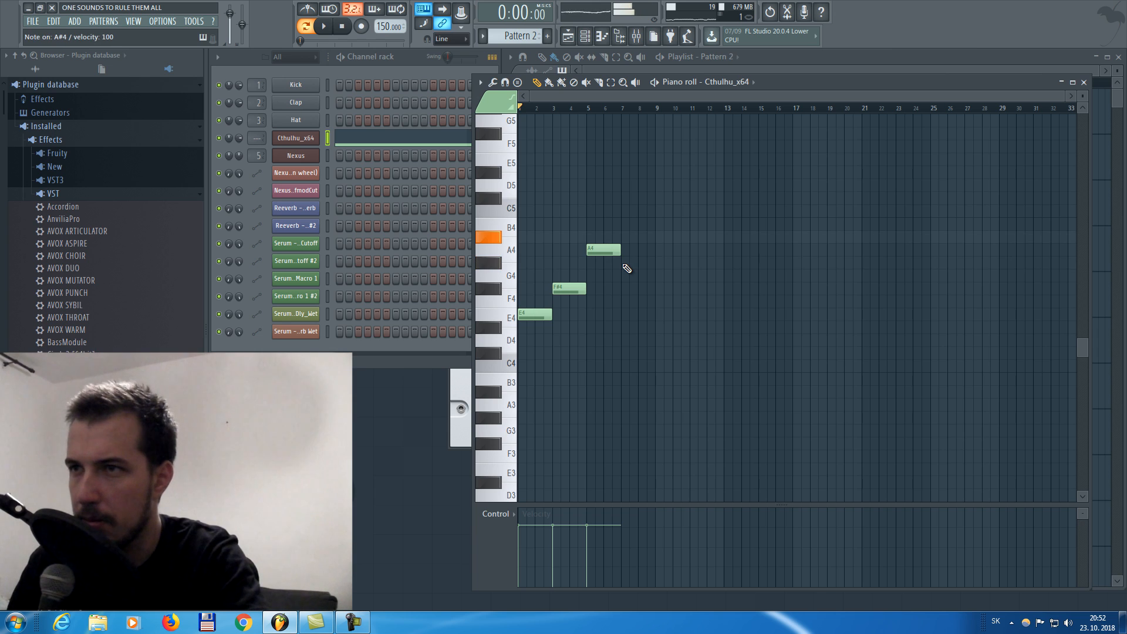
left_click(622, 227)
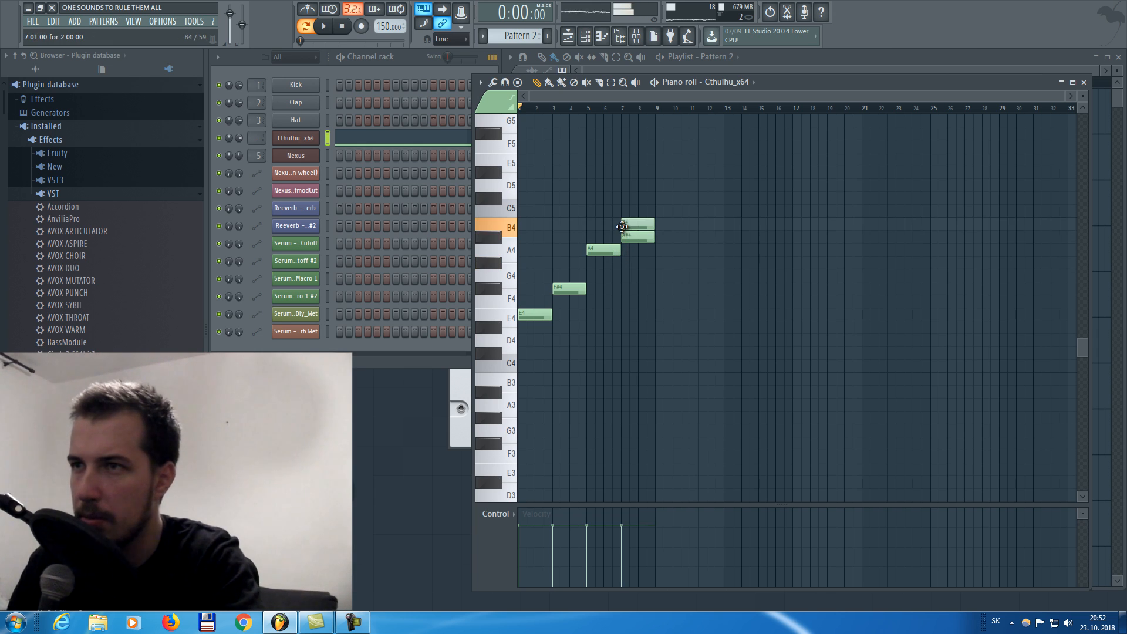
key("ctrl+z")
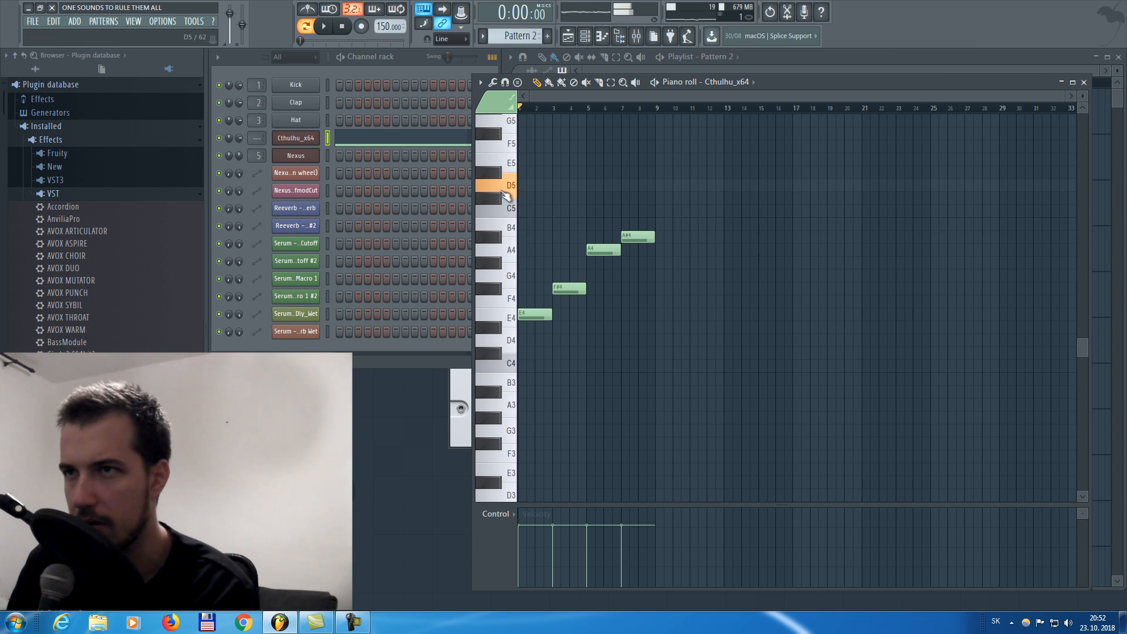
left_click(634, 186)
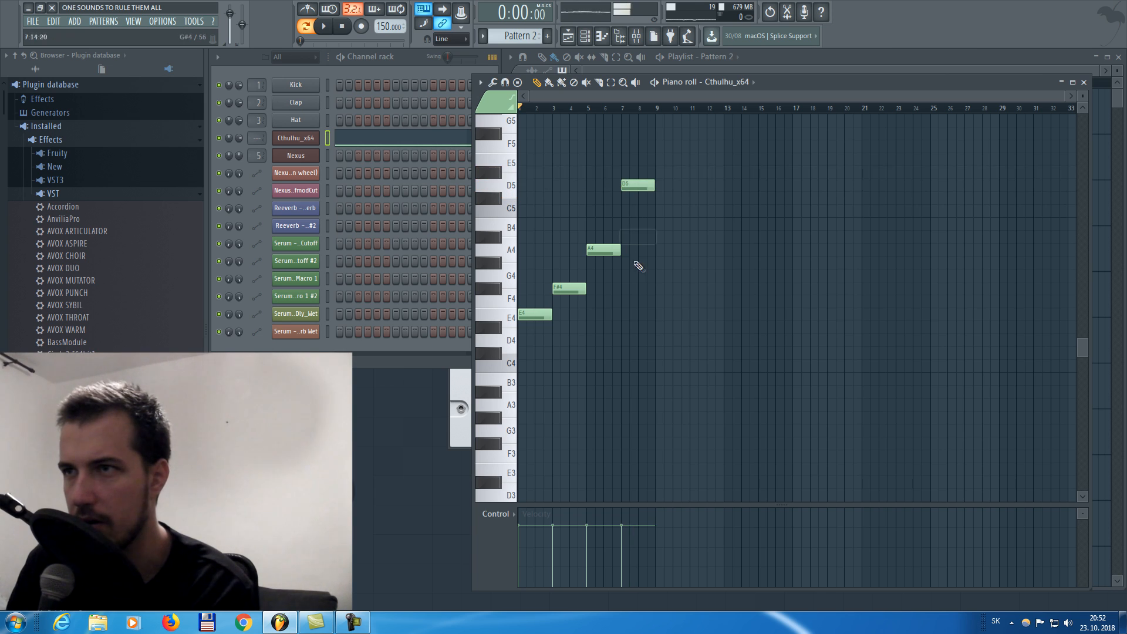
Play the four-chord progression through Nexus and repeat its notes across bars 9 to 16
key("space")
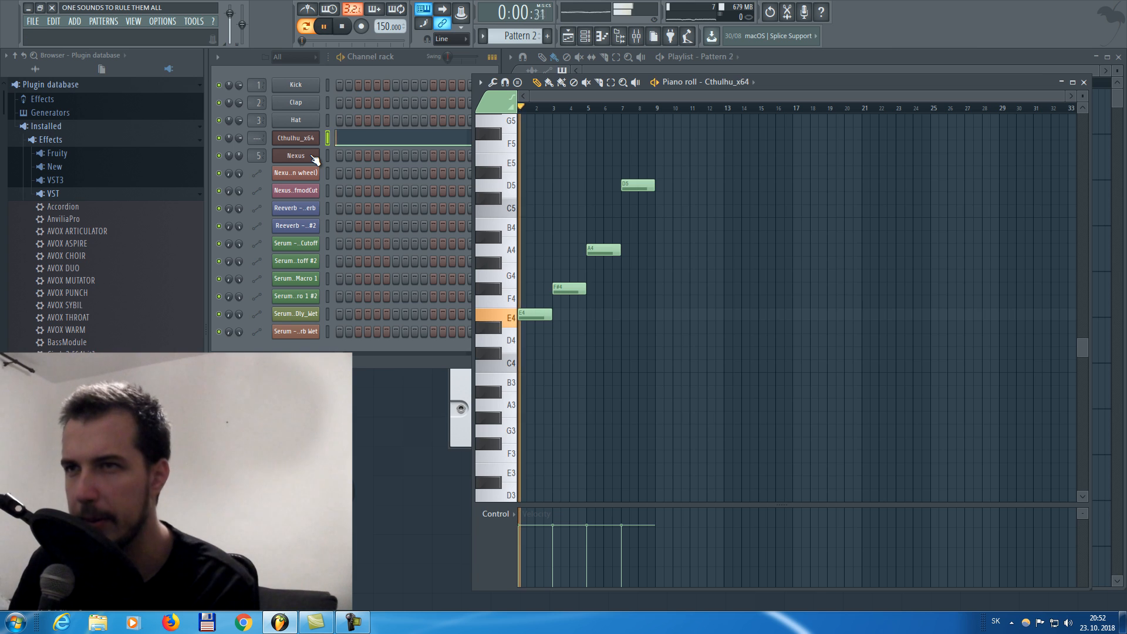
left_click(315, 157)
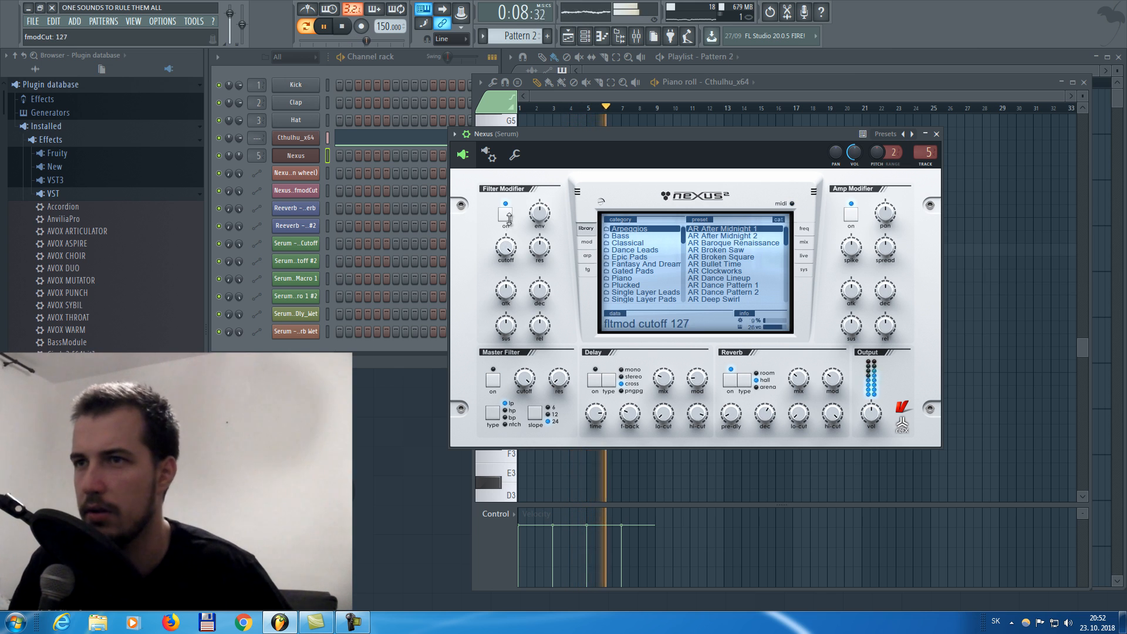
left_click(801, 83)
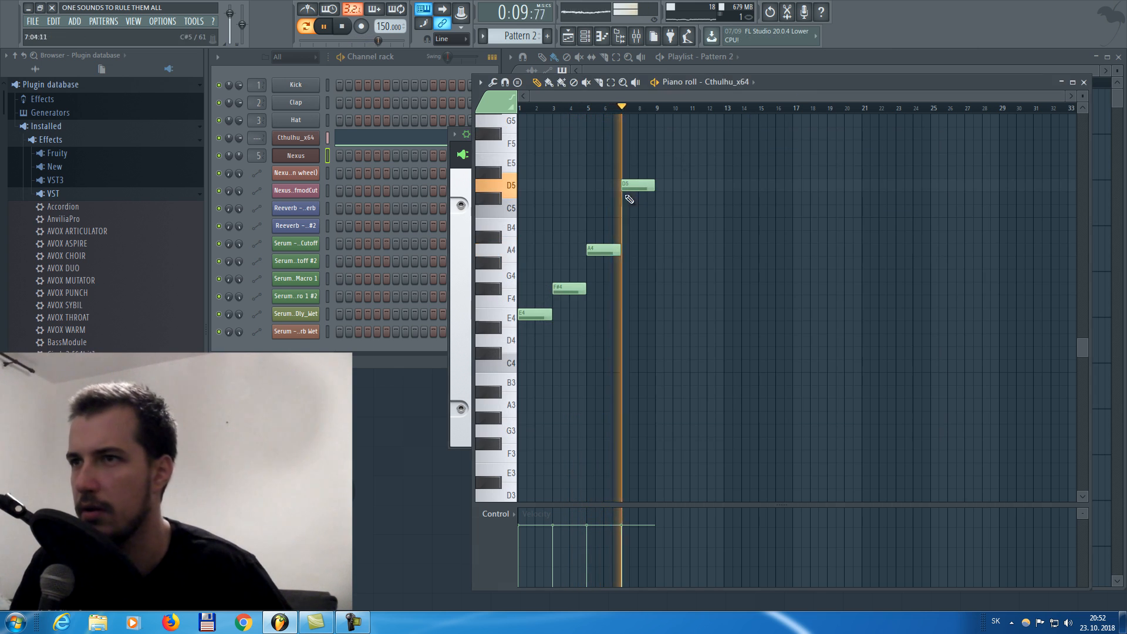
left_click(467, 188)
left_click(787, 83)
key("space")
left_click(637, 185)
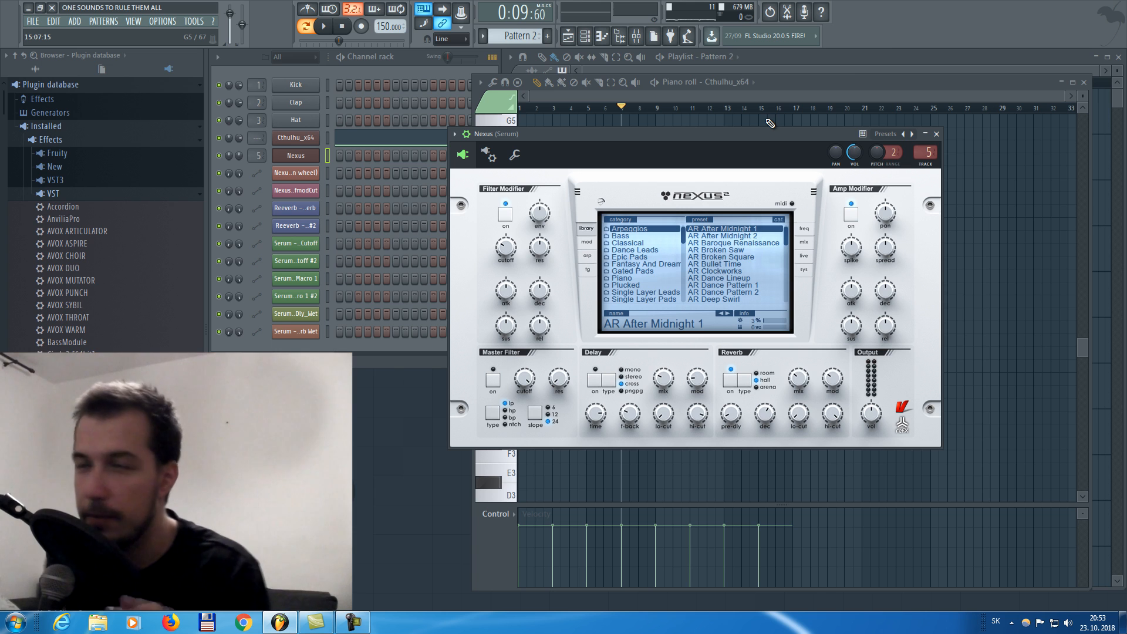
Open the Nexus plugin and turn on multilink to controllers for its controls
left_click(311, 136)
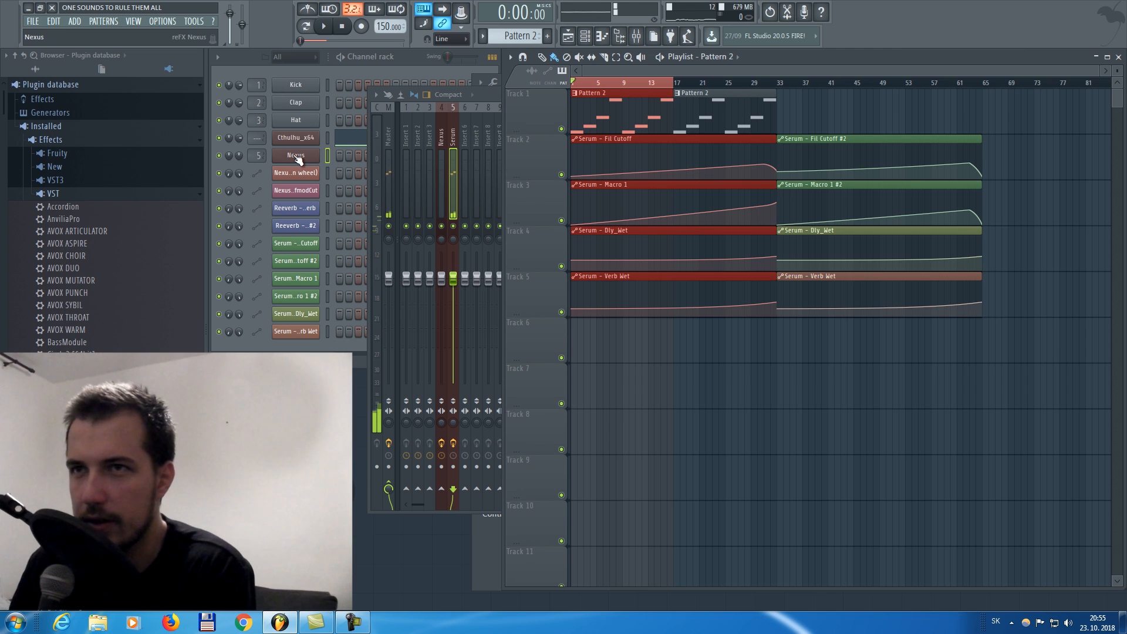
left_click(297, 158)
left_click(461, 12)
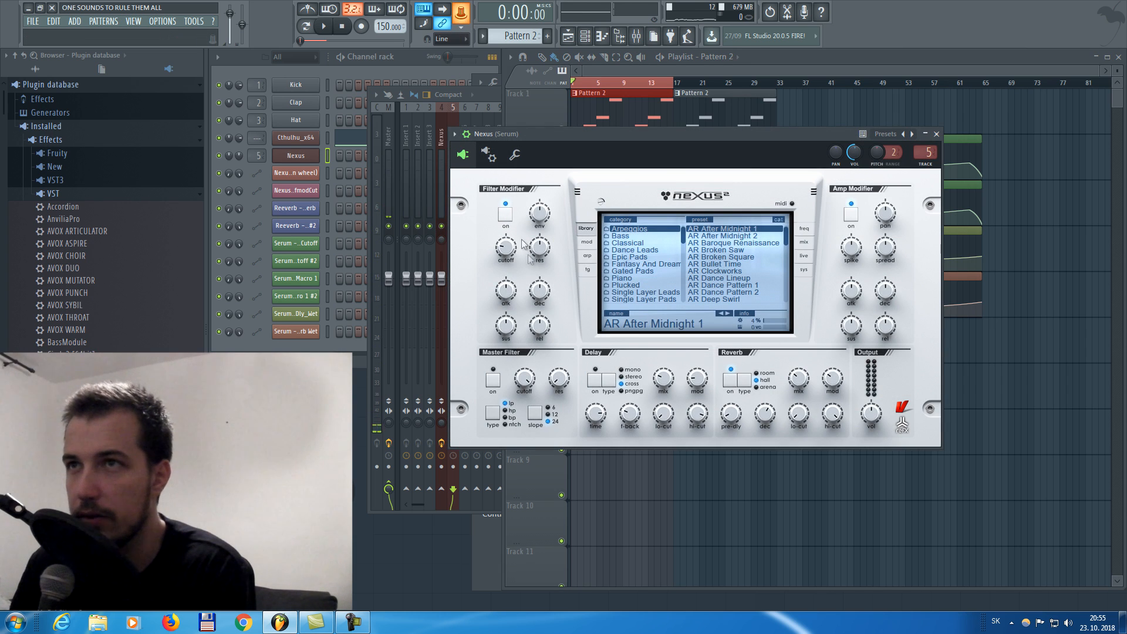
Play the arrangement without a time selection and delete the Serum Fil Cutoff #2, Macro 1 #2, Dly_Wet and Verb Wet automation clips
key("space")
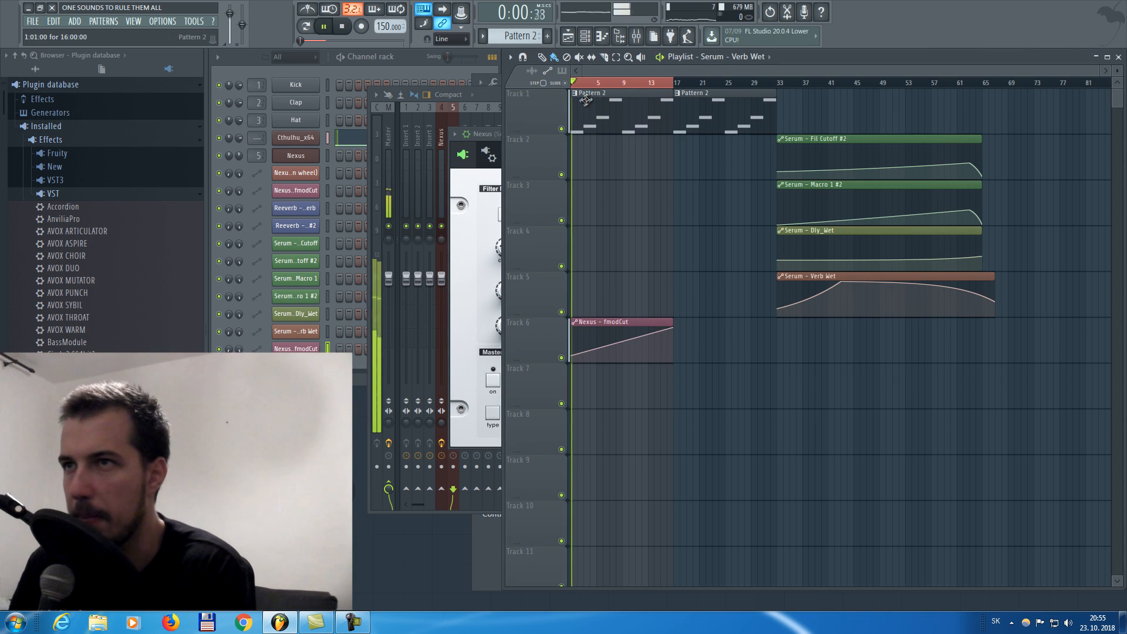
left_click(621, 85, "ctrl")
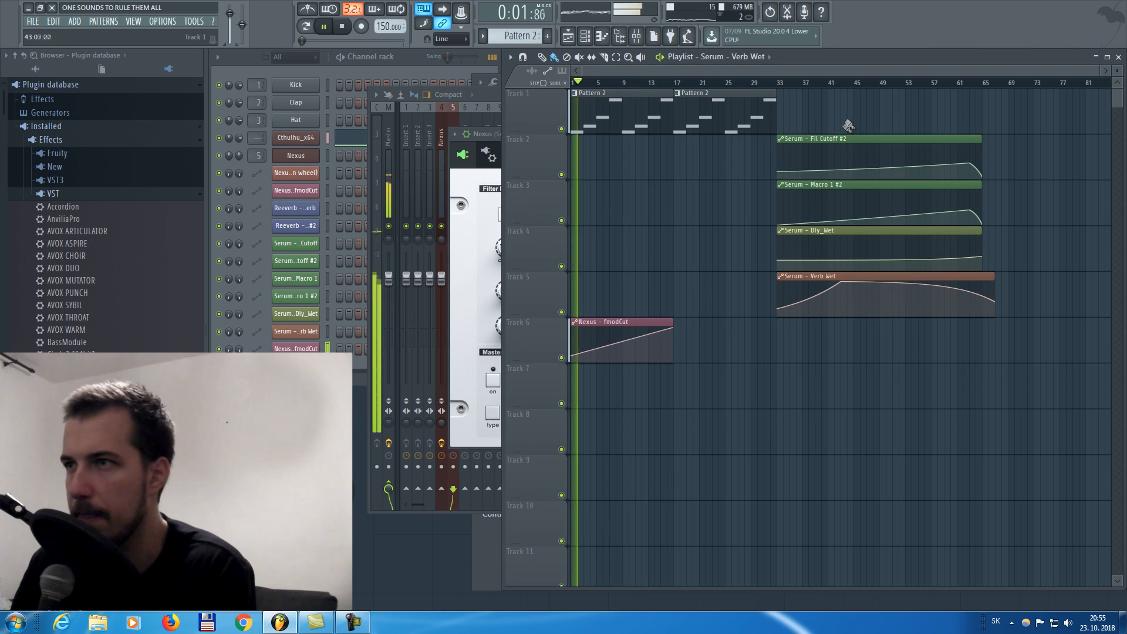
right_click(850, 159)
right_click(850, 203)
right_click(849, 246)
right_click(845, 293)
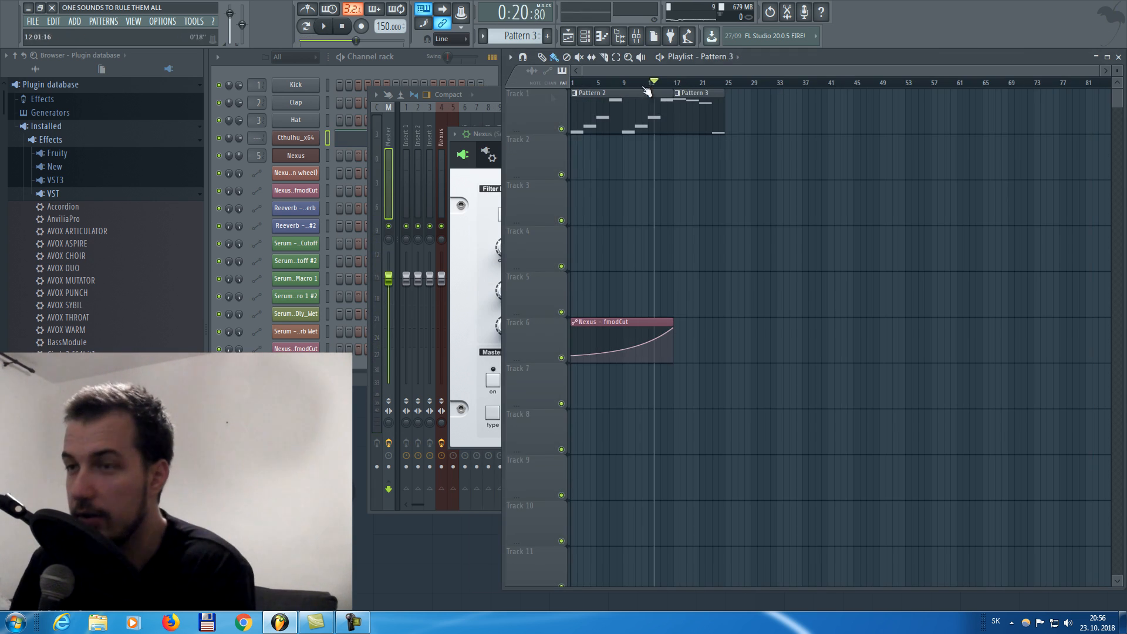
Open Cthulhu's chord preset list and browse to the Red_Sounds_Future_Chords_Presets folder
left_click(297, 143)
left_click(627, 201)
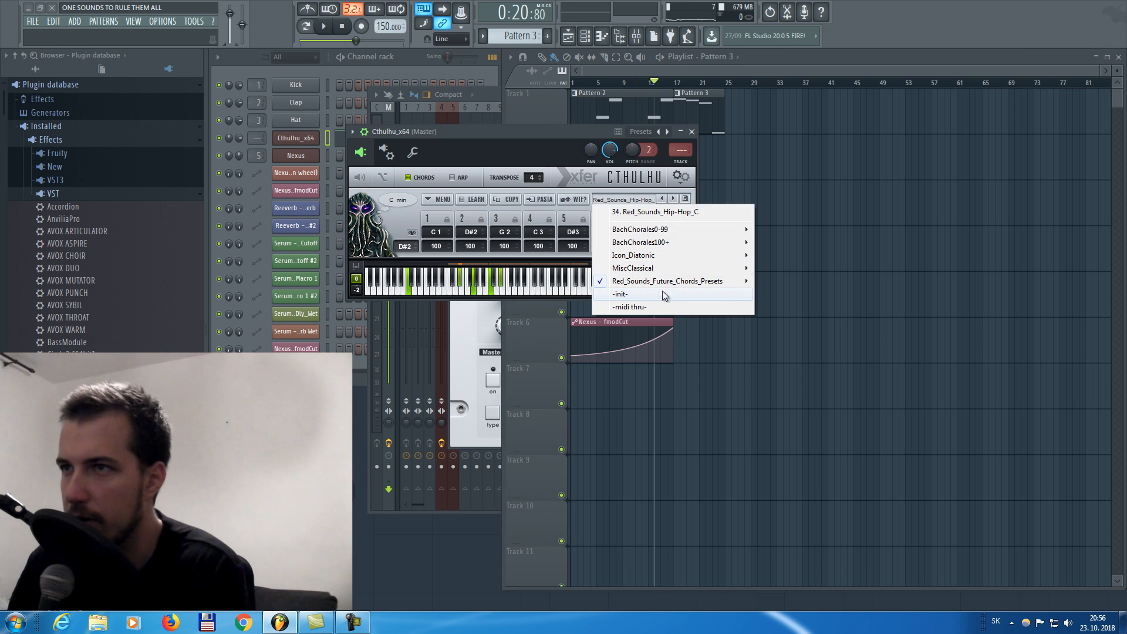
mouse_move(650, 285)
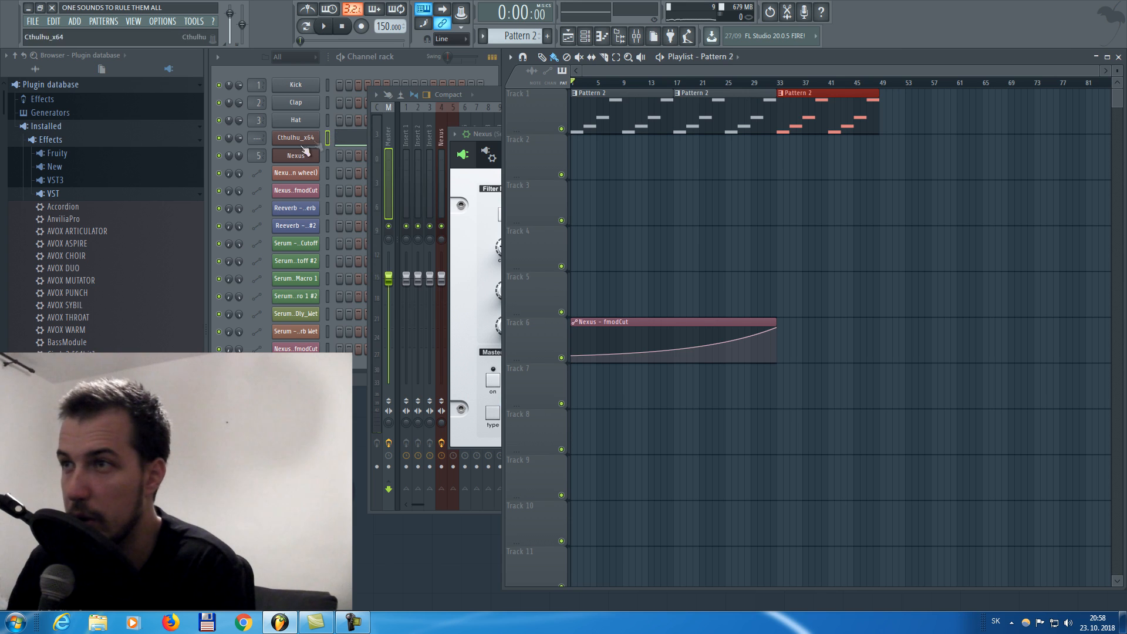
Clone the Nexus channel and examine the arp, phaser and delay routing of the copy's layers before returning to its library page
right_click(297, 156)
left_click(358, 249)
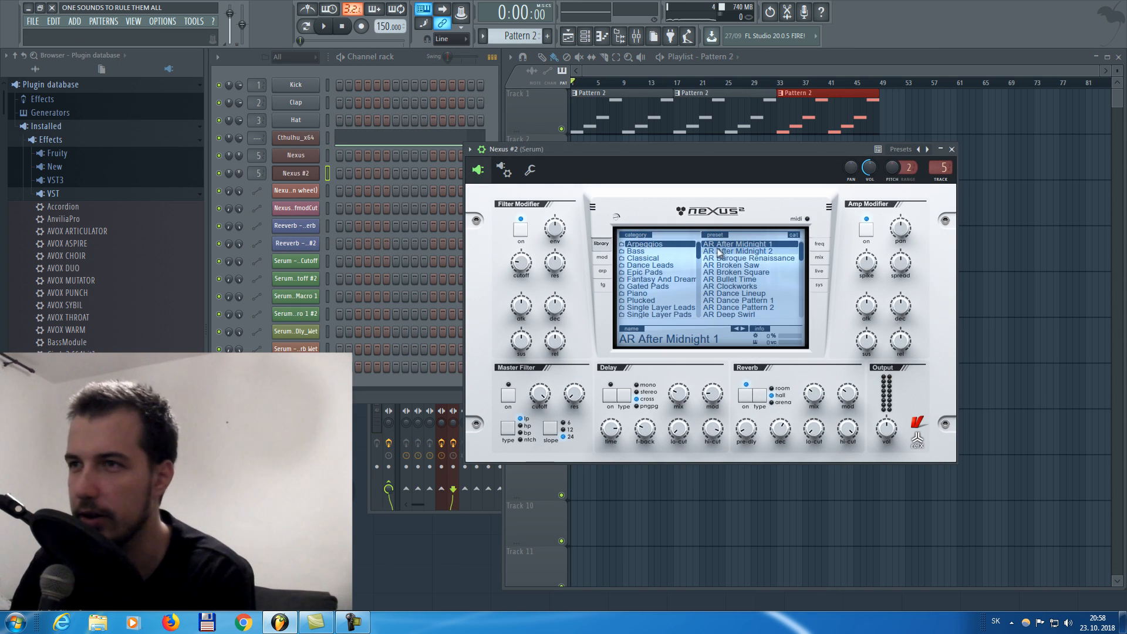
left_click(818, 257)
left_click(729, 234)
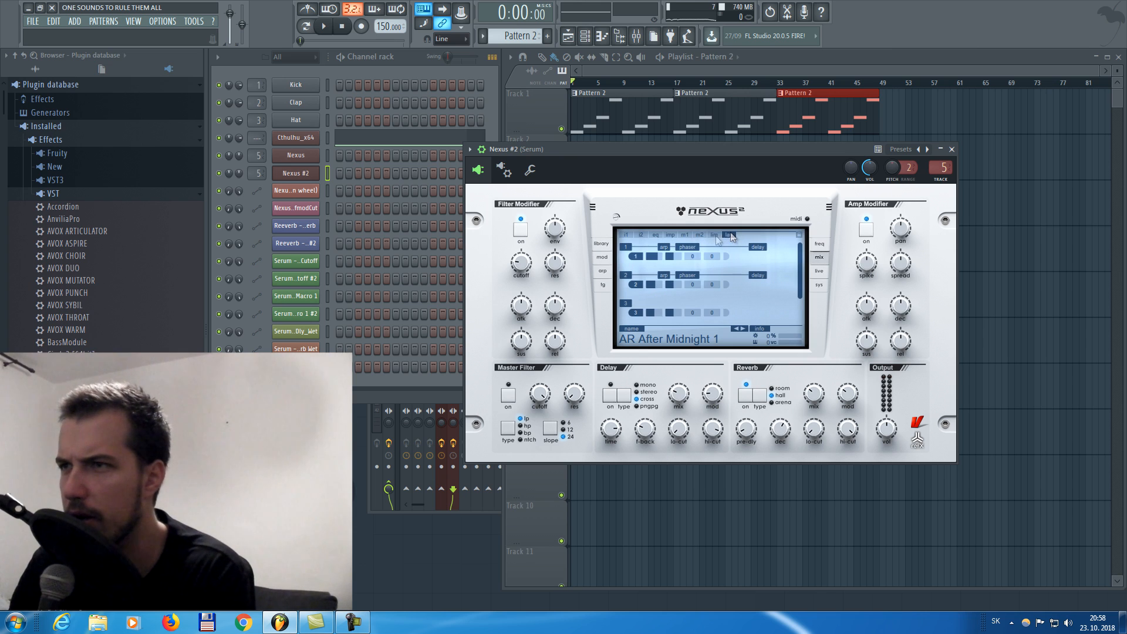
scroll(730, 285, "down", 2)
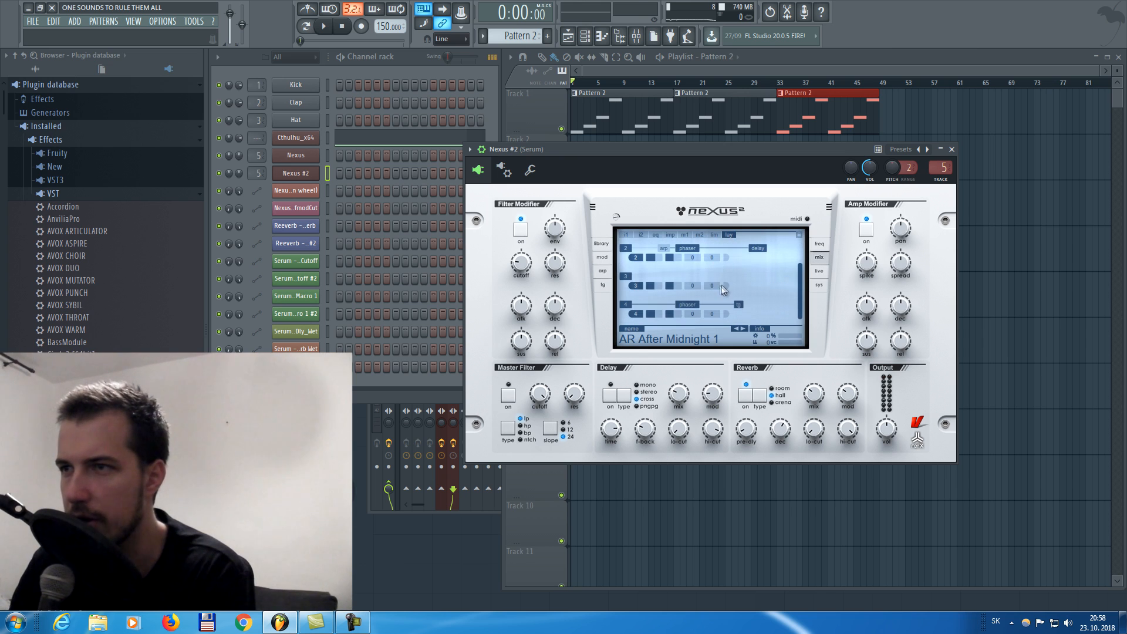
left_click(600, 245)
Play the arrangement from about bar 29 and lengthen the last Pattern 2 clip on Track 1 to about bar 53
left_click(757, 82)
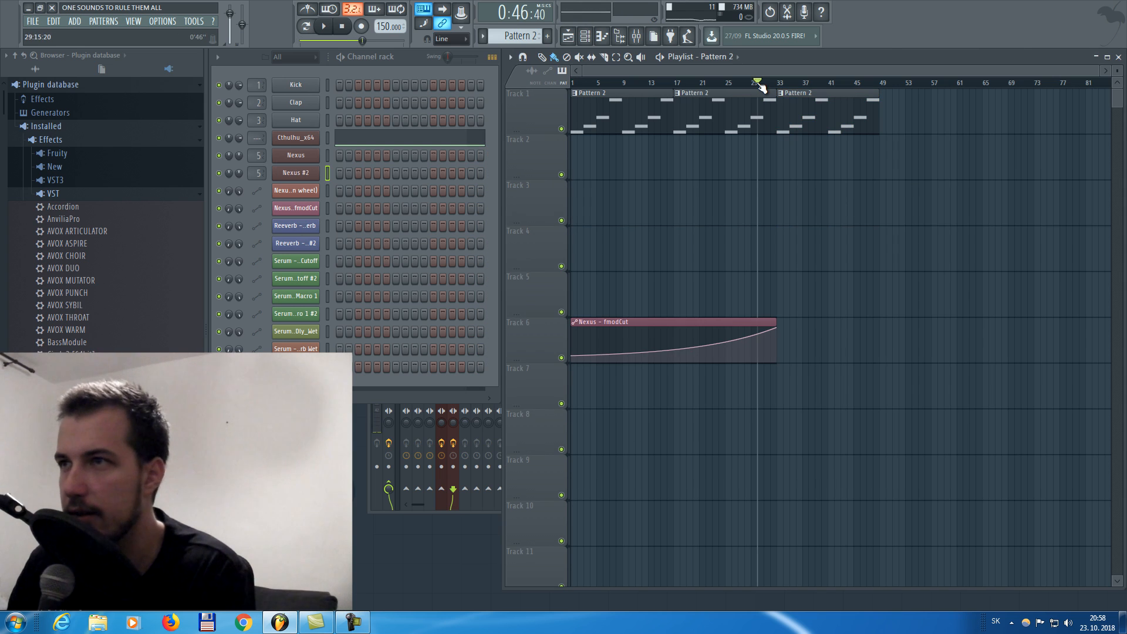
key("space")
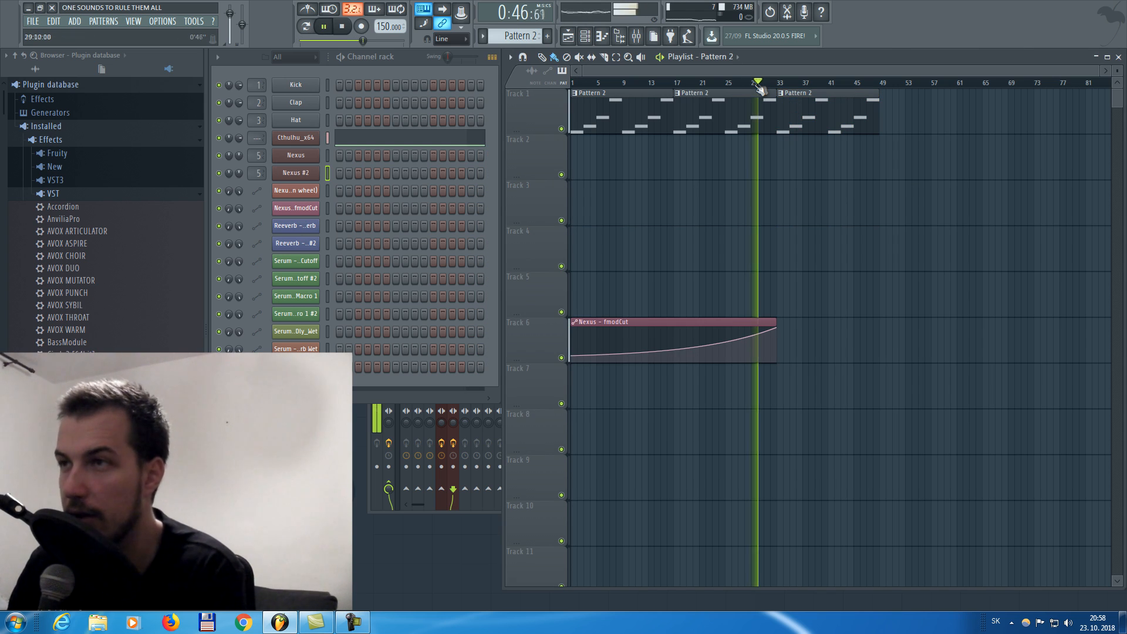
key("space")
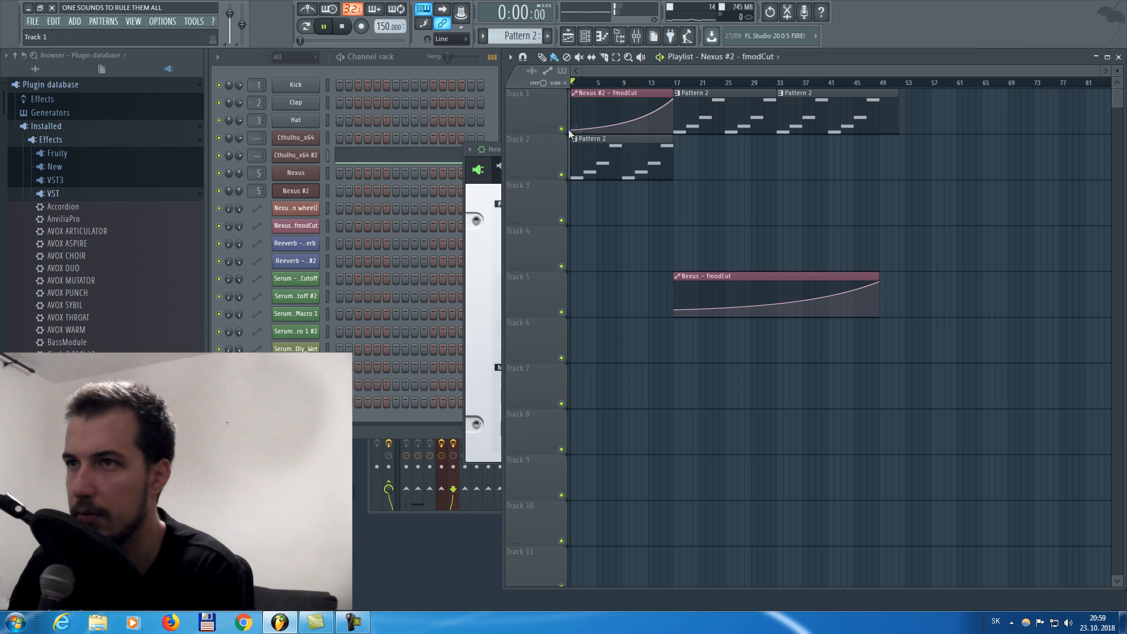
left_click_drag(895, 119, 901, 118)
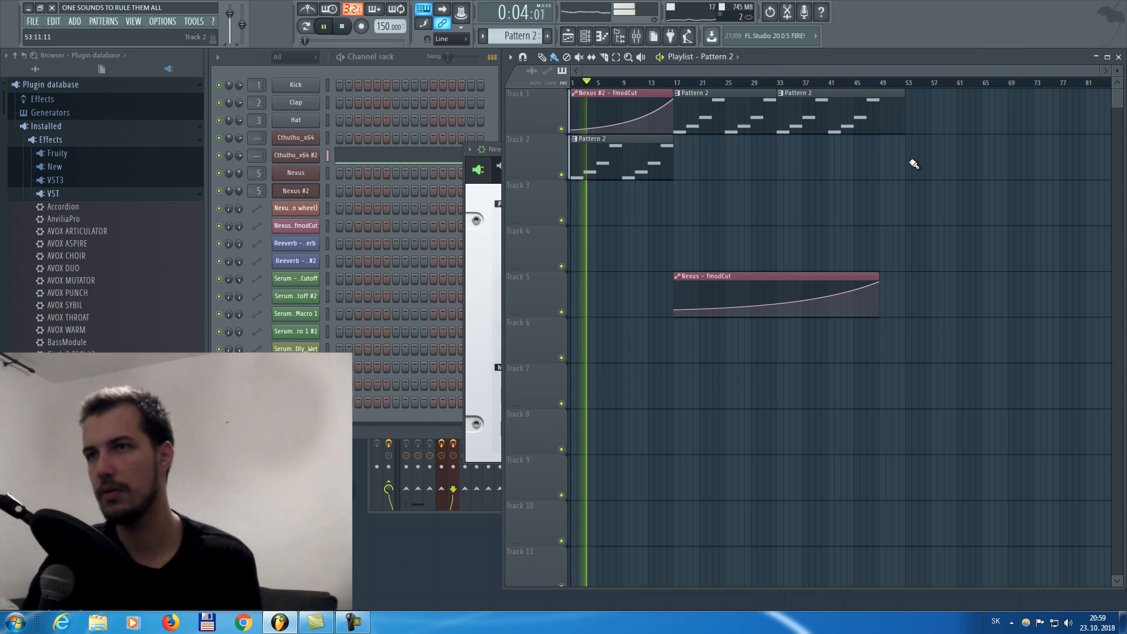